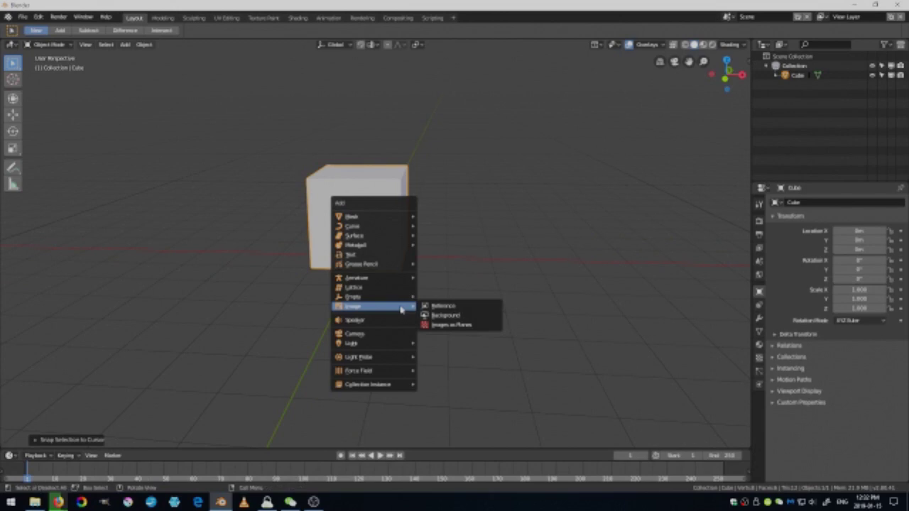
In front view, add the egg PNG from the Desktop's egg folder as a reference image aligned to the view
{"action": "key", "text": "KP_1"}
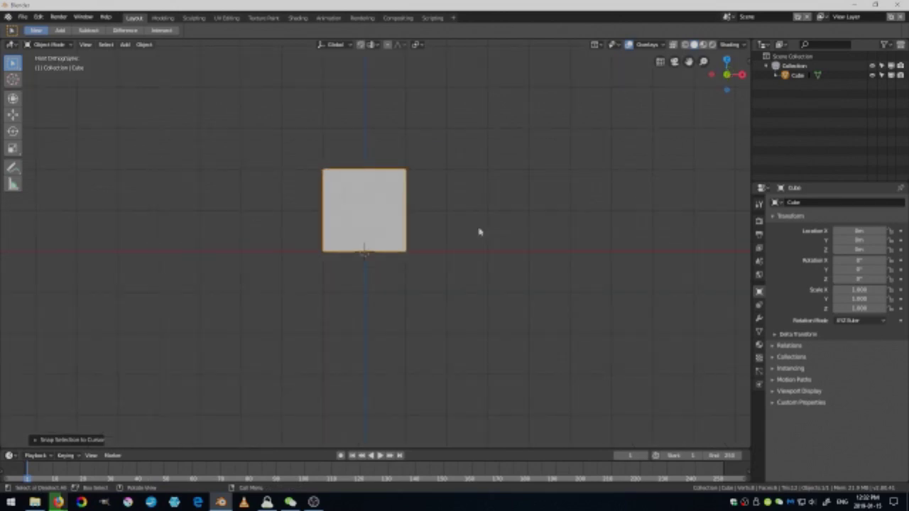
{"action": "key", "text": "shift+a"}
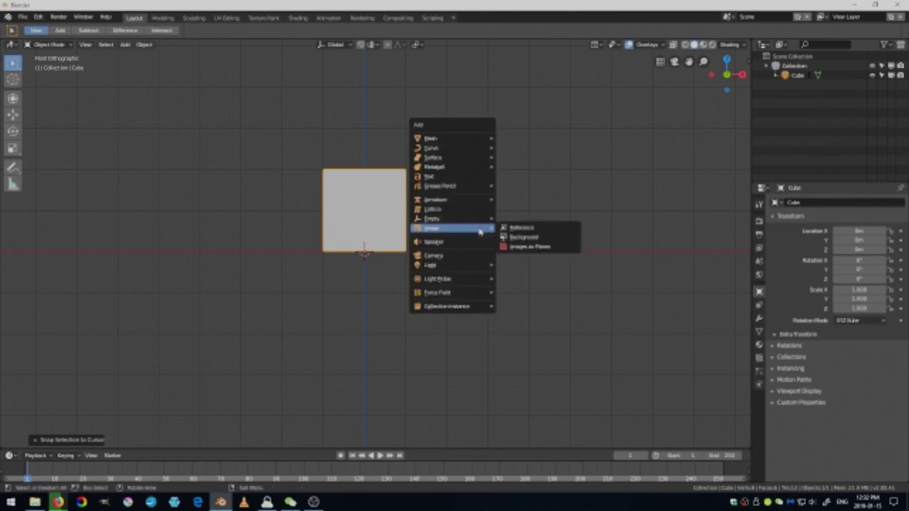
{"action": "left_click", "coordinate": [535, 230]}
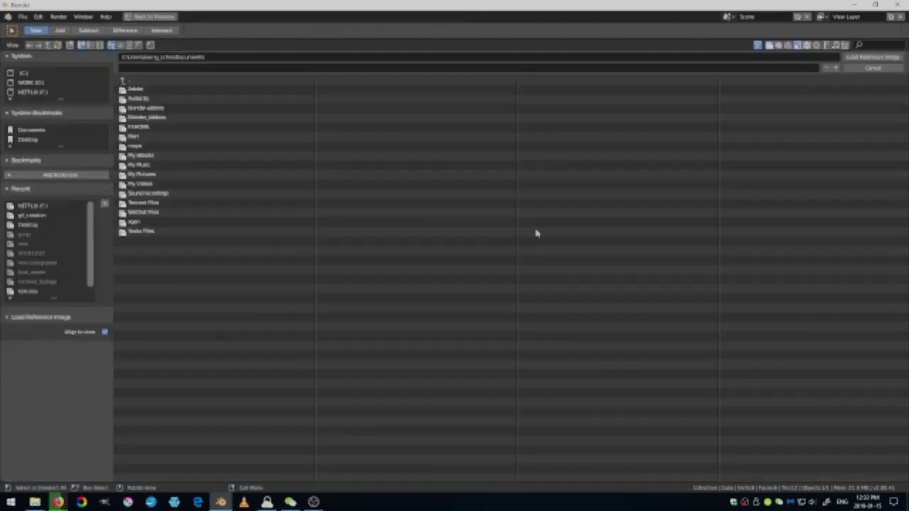
{"action": "left_click", "coordinate": [26, 139]}
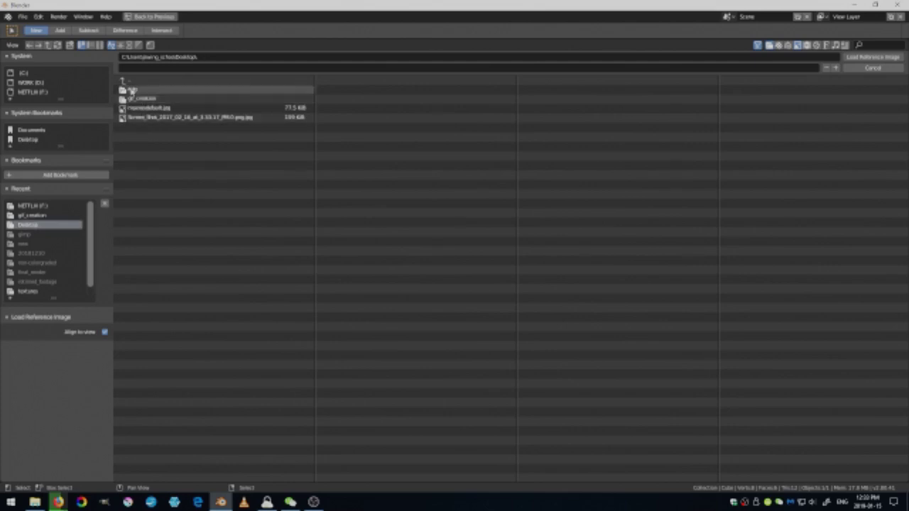
{"action": "left_click", "coordinate": [131, 89]}
{"action": "left_click", "coordinate": [181, 90]}
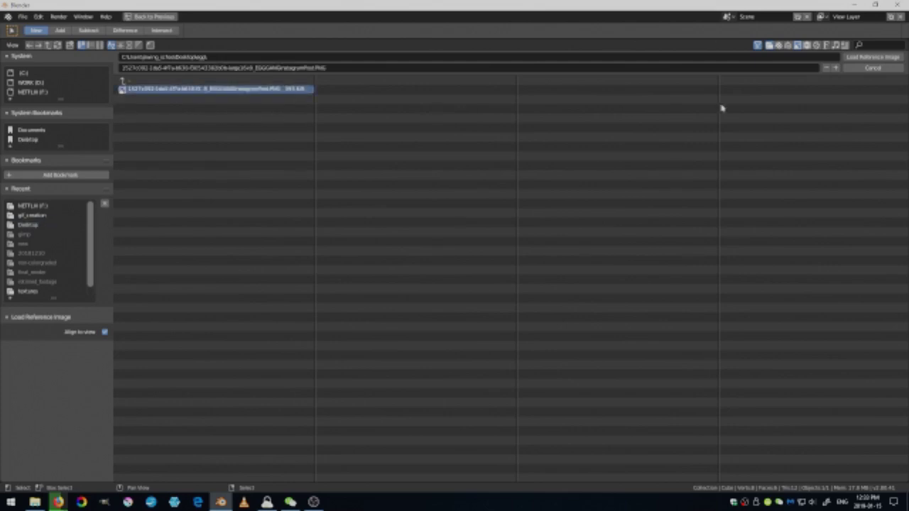
{"action": "left_click", "coordinate": [853, 60]}
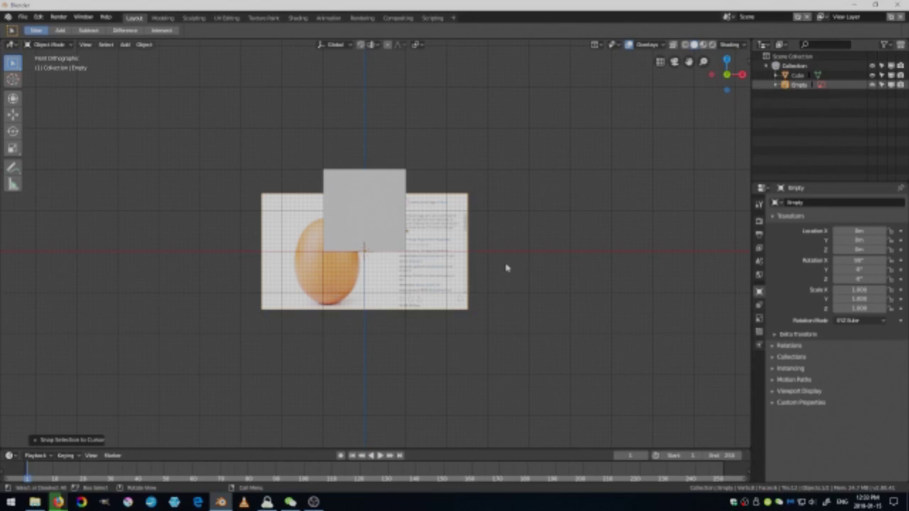
Move the reference image up about 1.3 m along Z so the egg's base rests on the X axis line
{"action": "left_click", "coordinate": [475, 281]}
{"action": "left_click", "coordinate": [458, 279]}
{"action": "left_click", "coordinate": [472, 266]}
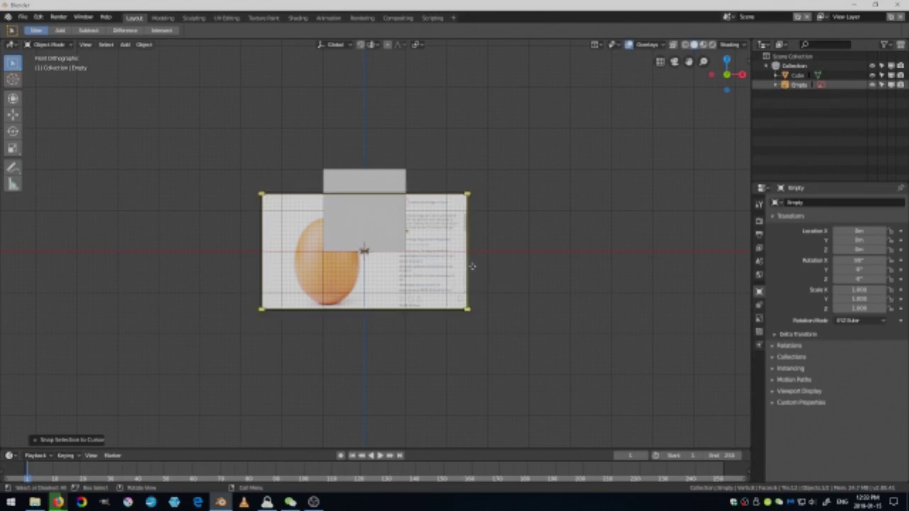
{"action": "left_click", "coordinate": [458, 268]}
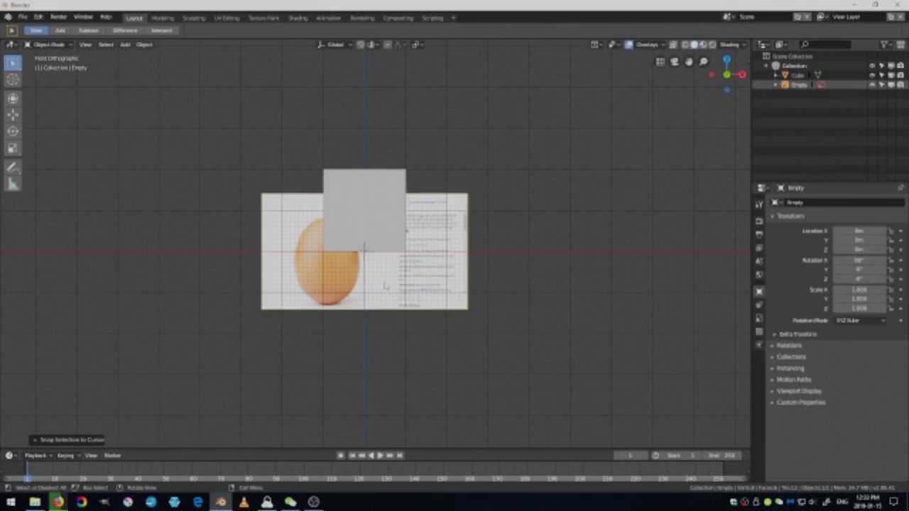
{"action": "key", "text": "g"}
{"action": "key", "text": "z"}
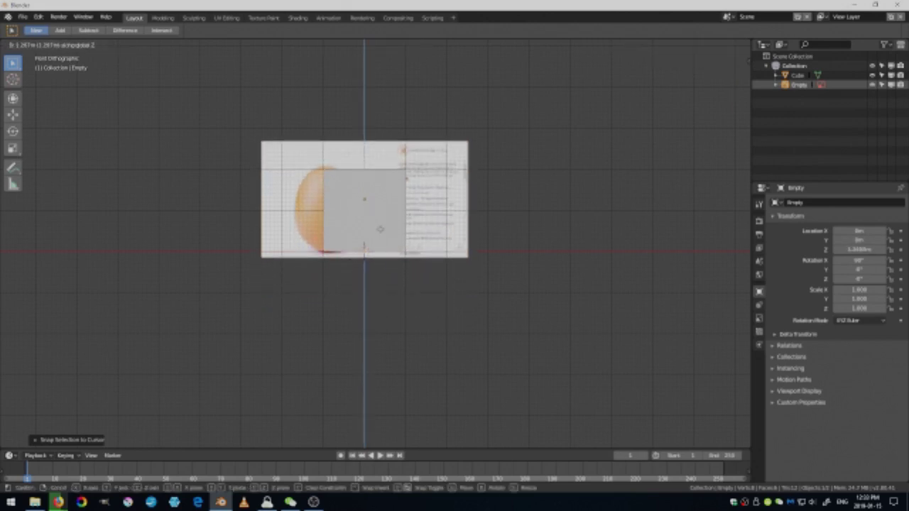
{"action": "left_click", "coordinate": [380, 228]}
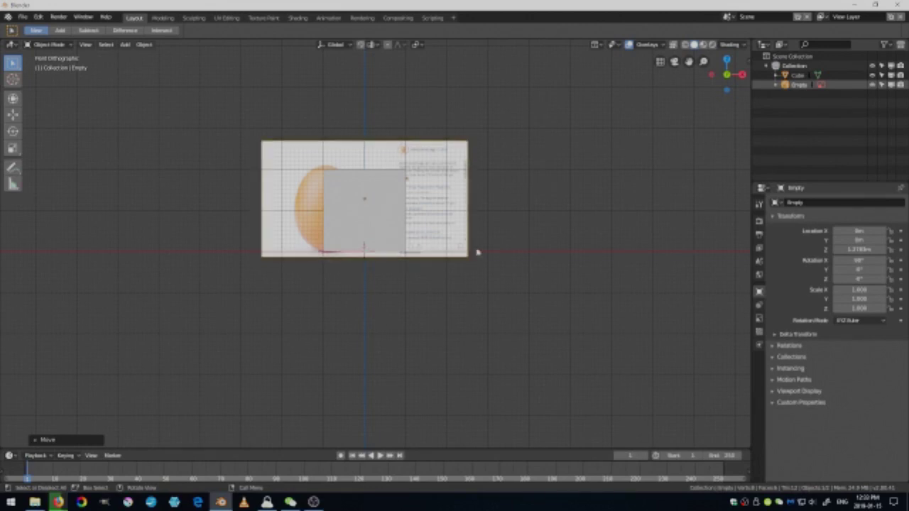
Turn on X-ray display and move the reference image about 0.94 m along X to centre the egg on the Z axis
{"action": "left_click", "coordinate": [787, 107]}
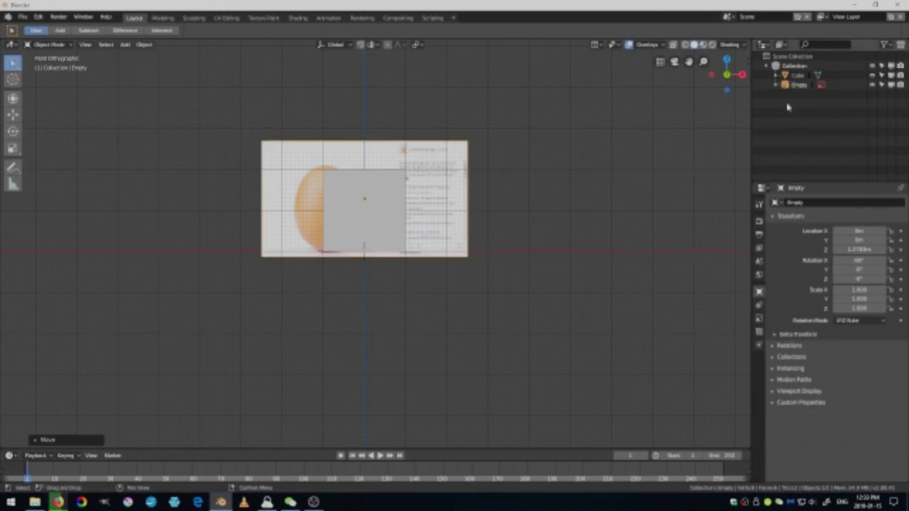
{"action": "left_click", "coordinate": [673, 45]}
{"action": "scroll", "coordinate": [431, 245], "scroll_direction": "up", "scroll_amount": 3}
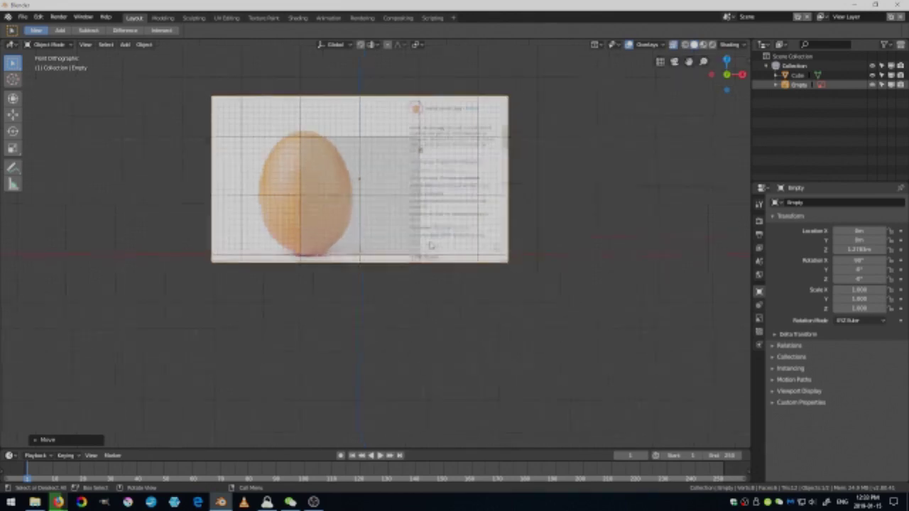
{"action": "key", "text": "g"}
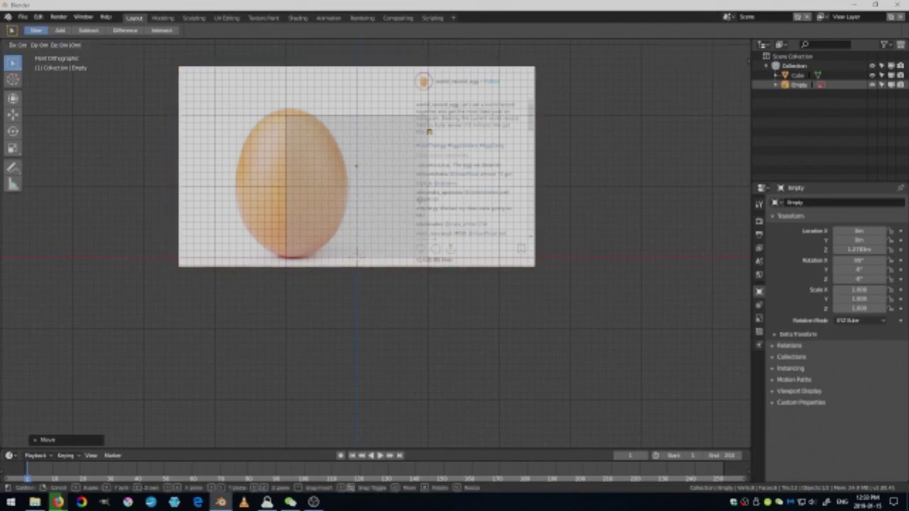
{"action": "key", "text": "x"}
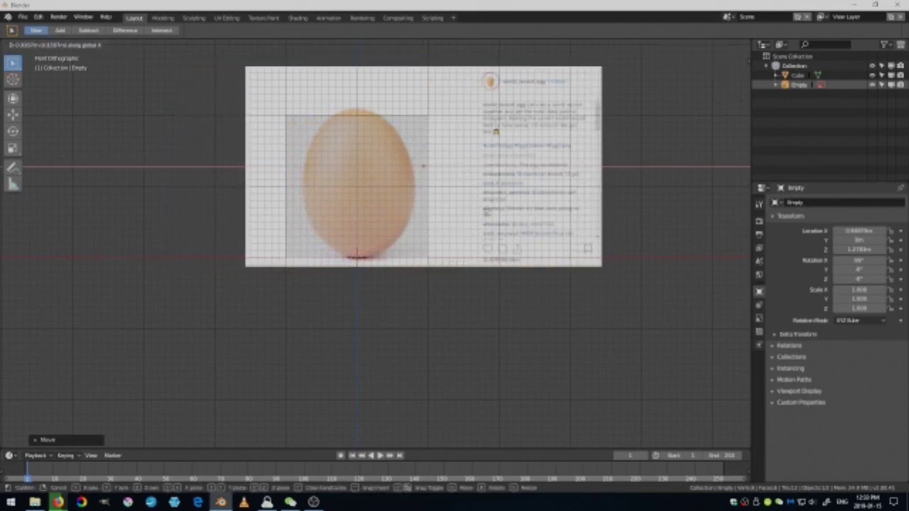
{"action": "key", "text": "Return"}
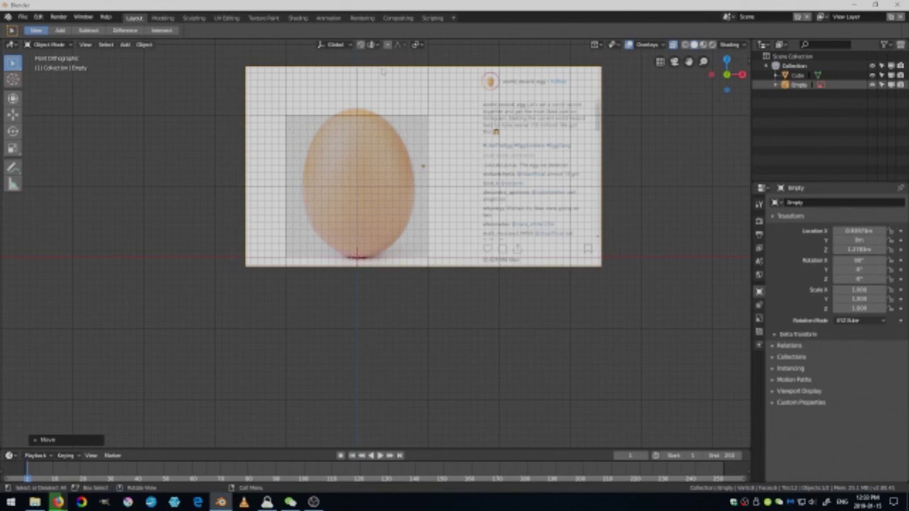
Delete the default cube in front of the egg reference
{"action": "middle_click_drag", "start_coordinate": [347, 219], "coordinate": [380, 261], "text": "shift"}
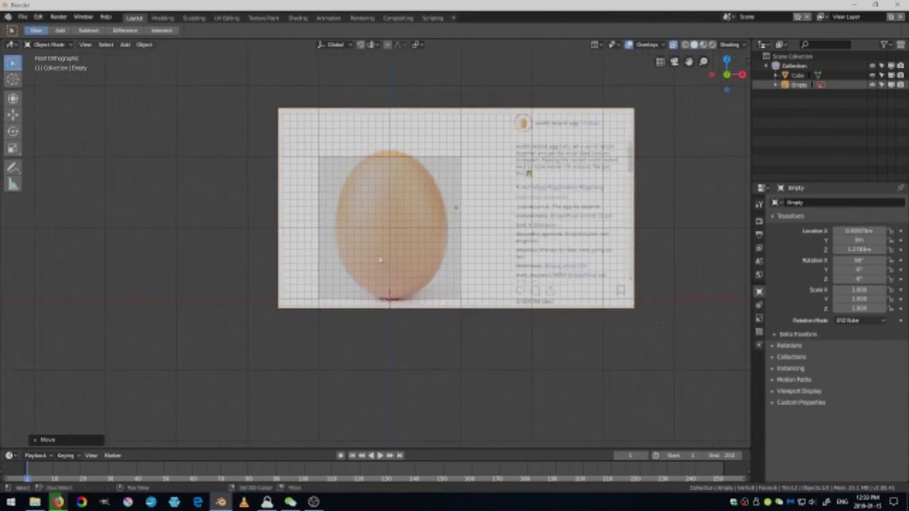
{"action": "left_click", "coordinate": [401, 218]}
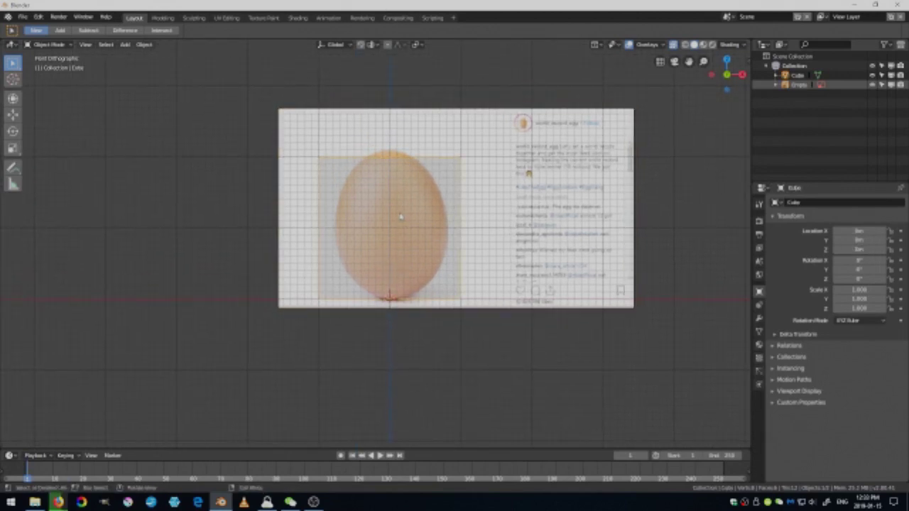
{"action": "key", "text": "Tab"}
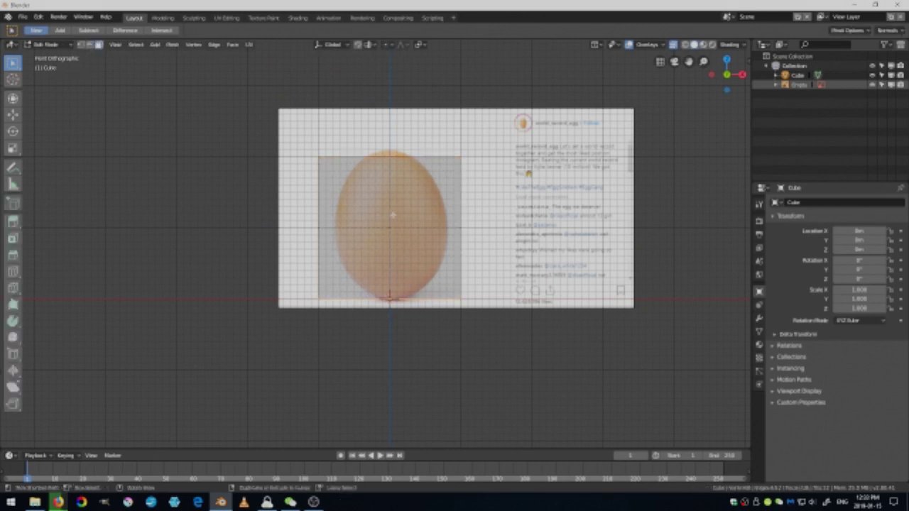
{"action": "key", "text": "Tab"}
{"action": "scroll", "coordinate": [406, 267], "scroll_direction": "up", "scroll_amount": 1}
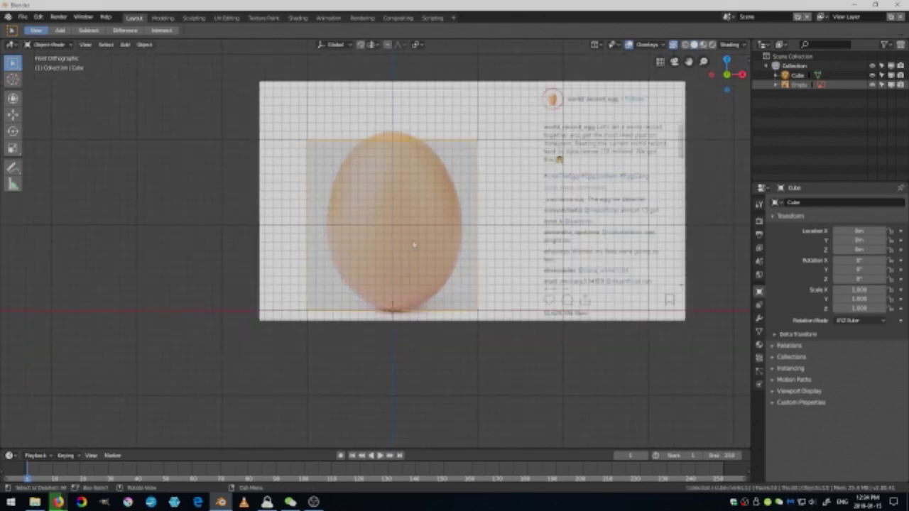
{"action": "key", "text": "x"}
{"action": "left_click", "coordinate": [408, 242]}
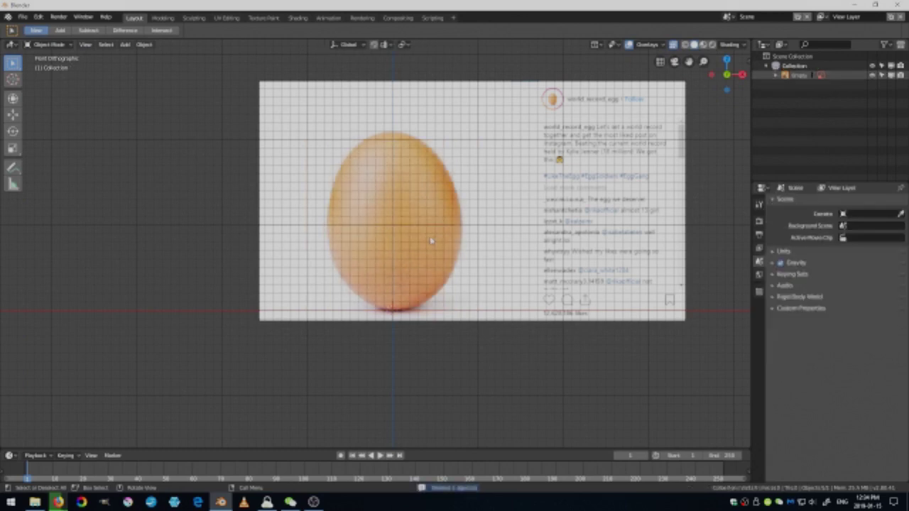
Add a mesh circle at the origin and set its vertex count to 8
{"action": "key", "text": "shift+a"}
{"action": "mouse_move", "coordinate": [386, 147]}
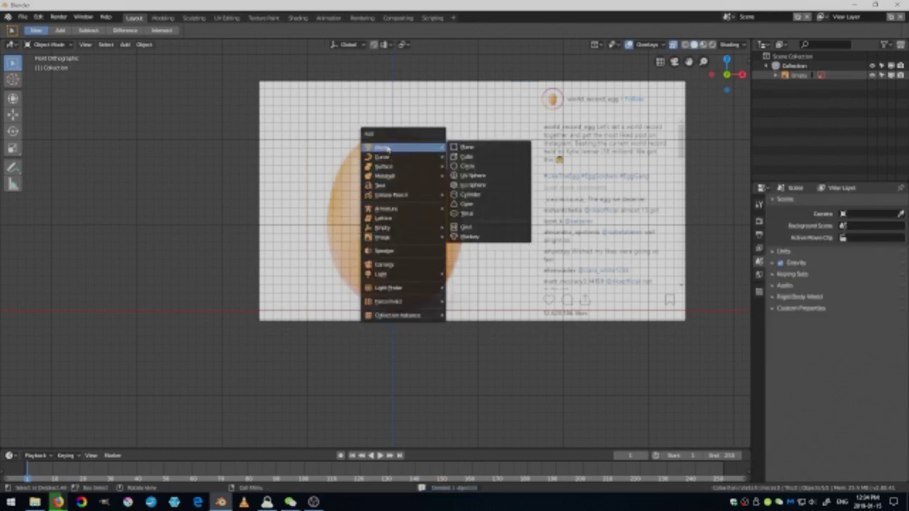
{"action": "left_click", "coordinate": [473, 166]}
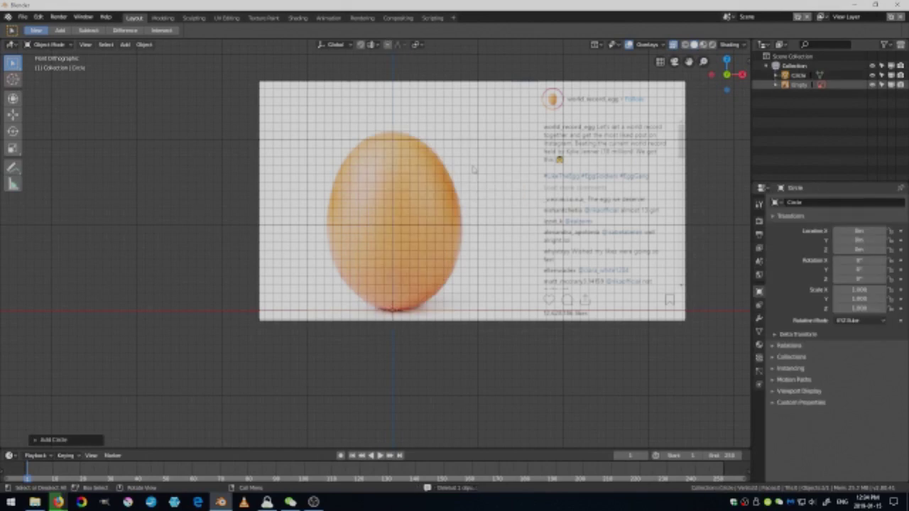
{"action": "left_click", "coordinate": [54, 440]}
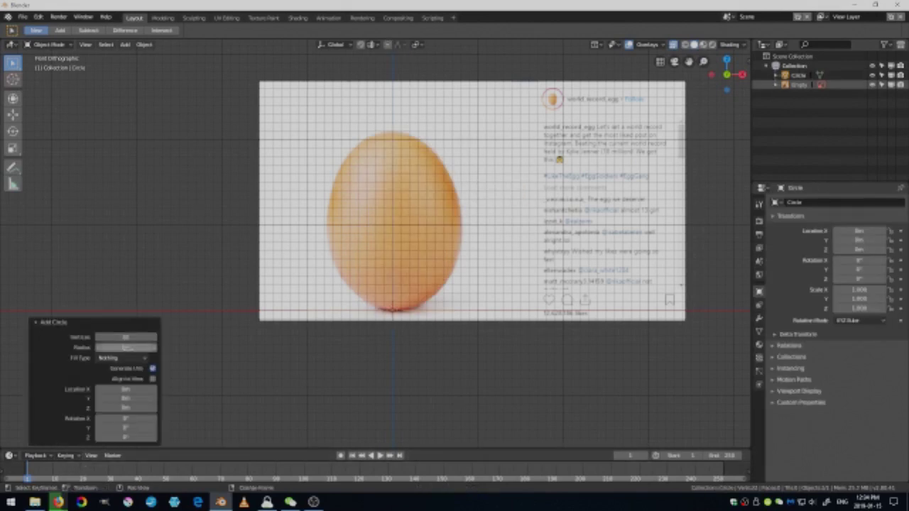
{"action": "left_click", "coordinate": [107, 336]}
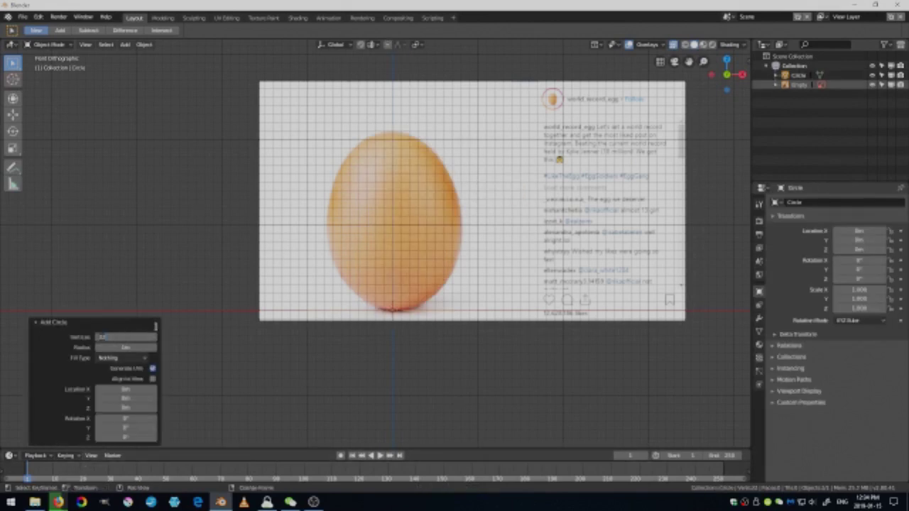
{"action": "key", "text": "Return"}
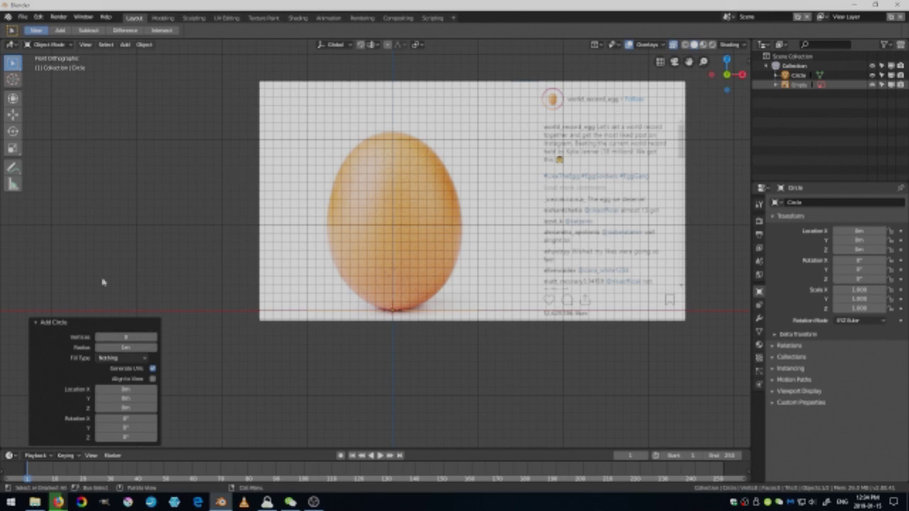
In Edit Mode, move all of the circle's vertices up 1 m along Z to the middle of the egg
{"action": "middle_click_drag", "start_coordinate": [374, 265], "coordinate": [357, 268], "text": "shift"}
{"action": "key", "text": "Tab"}
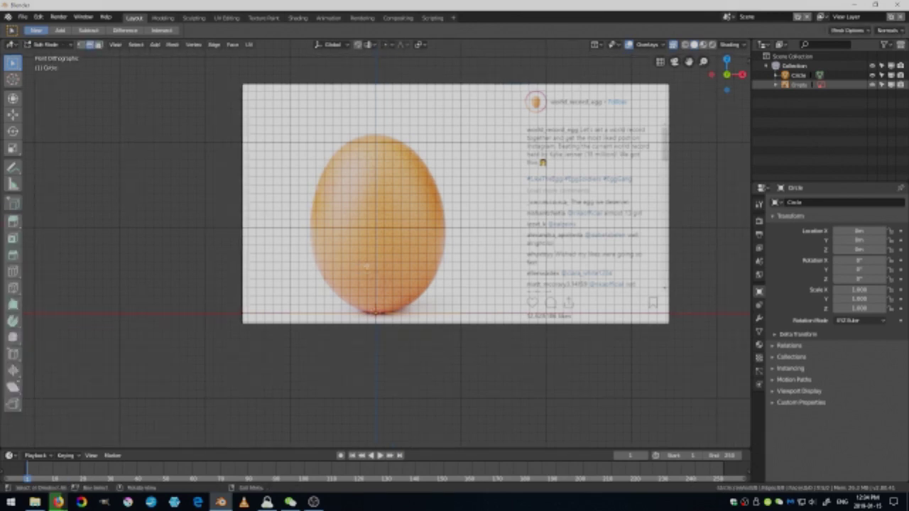
{"action": "key", "text": "g"}
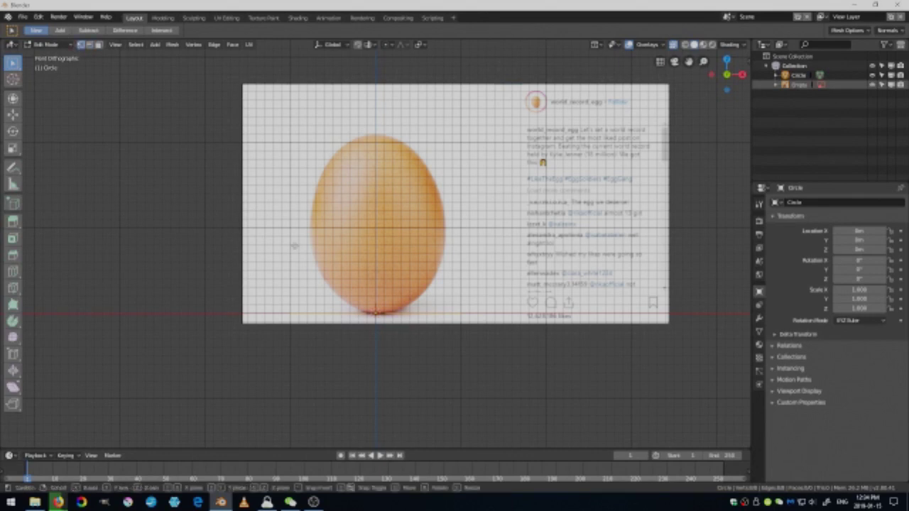
{"action": "key", "text": "z"}
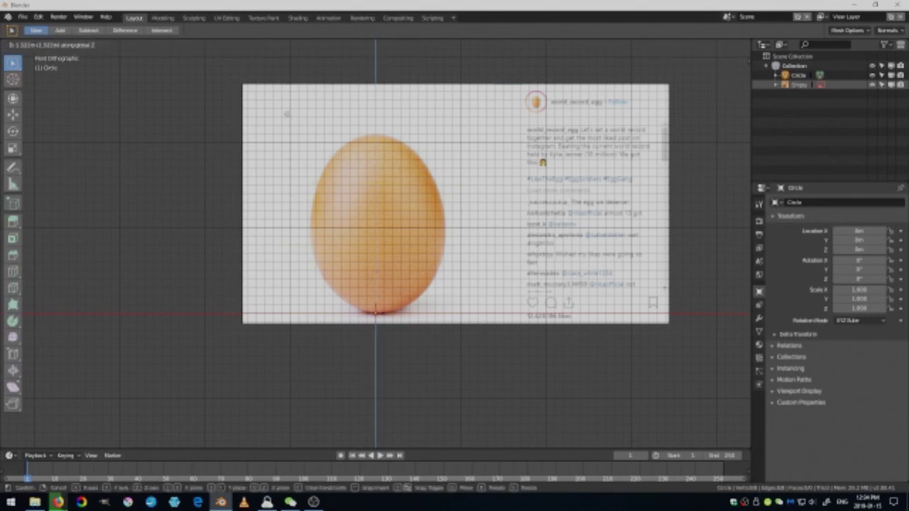
{"action": "left_click", "coordinate": [287, 160]}
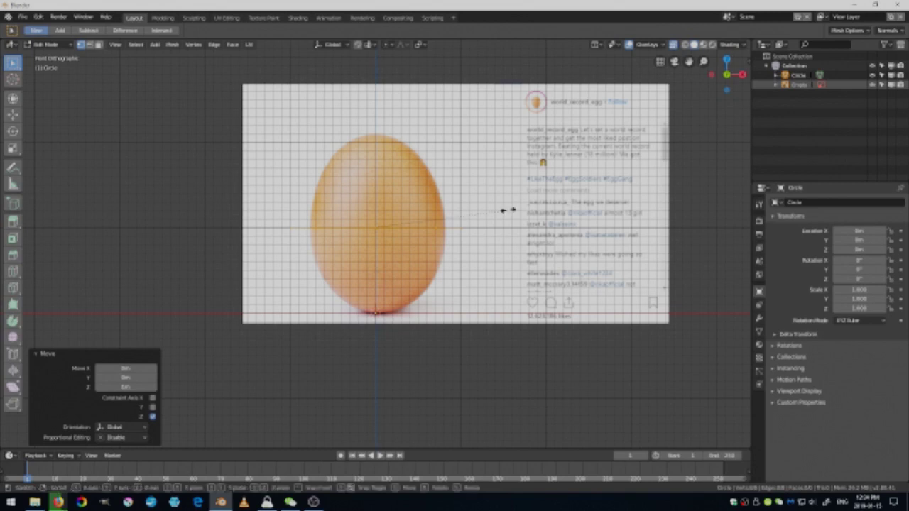
Scale the circle by about 0.773, and refine it by about 1.06, to fit the egg's width
{"action": "key", "text": "s"}
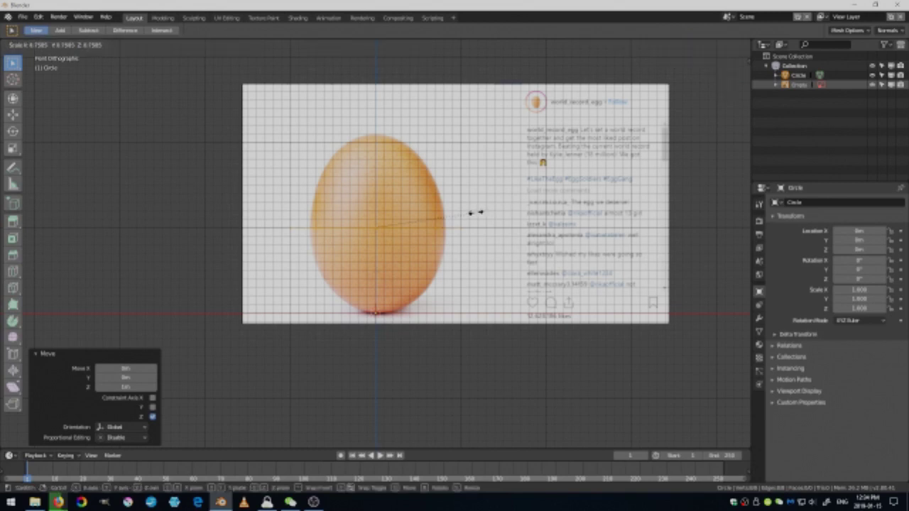
{"action": "left_click", "coordinate": [476, 211]}
{"action": "scroll", "coordinate": [476, 211], "scroll_direction": "up", "scroll_amount": 2}
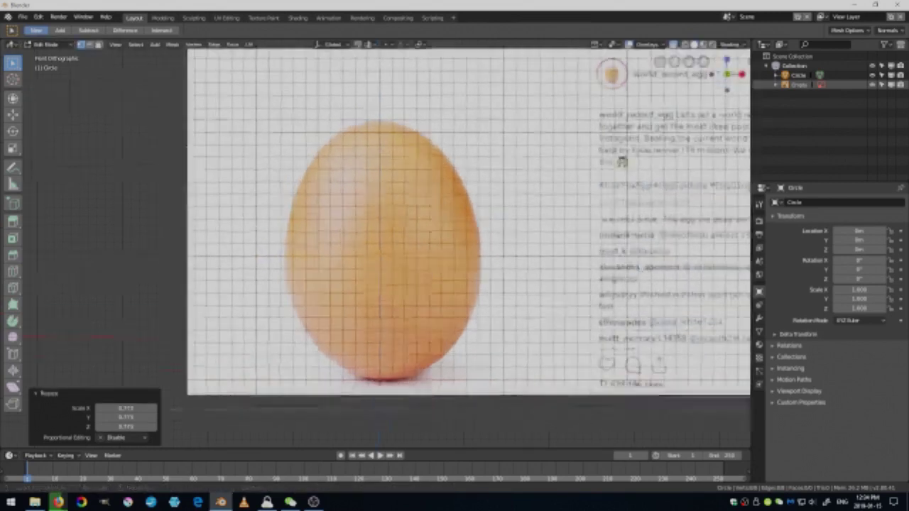
{"action": "scroll", "coordinate": [398, 245], "scroll_direction": "up", "scroll_amount": 2}
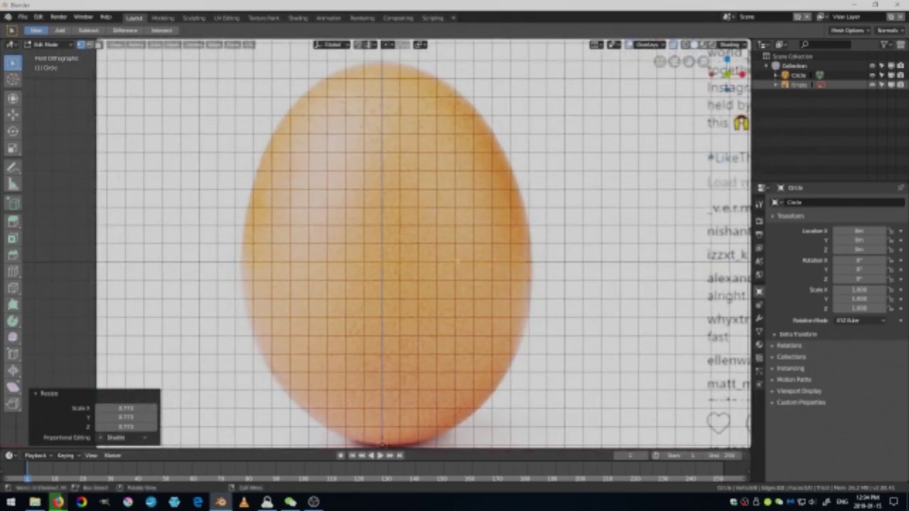
{"action": "key", "text": "s"}
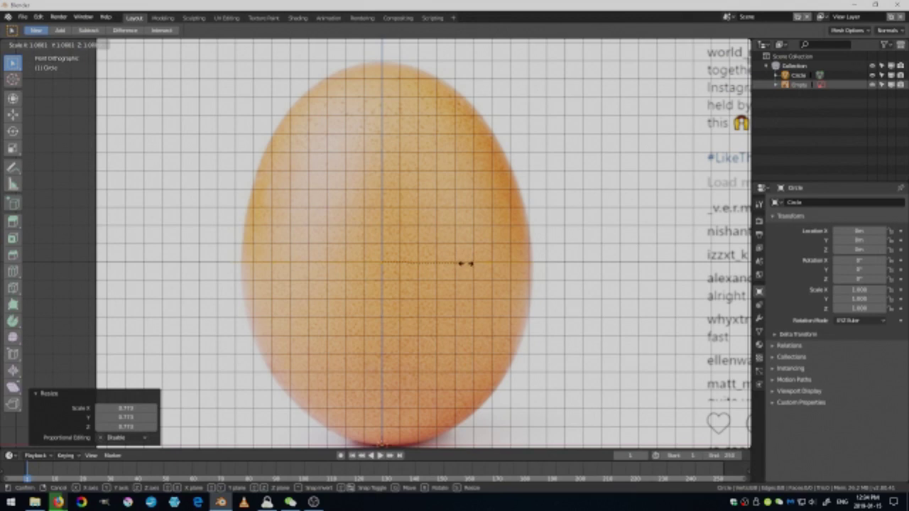
{"action": "key", "text": "Escape"}
Extrude the circle up along Z by about 0.3 m scaled to 0.957, and again by about 0.2 m scaled to 0.907, following the egg outline
{"action": "key", "text": "e"}
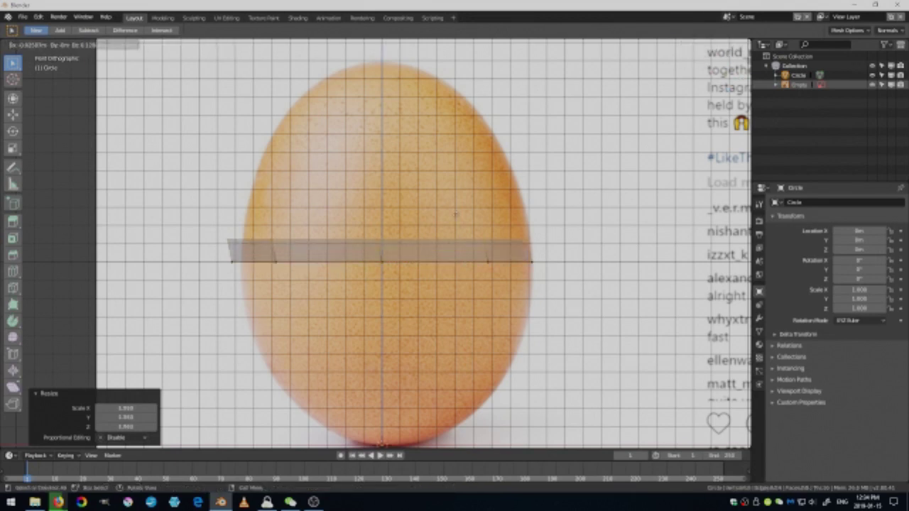
{"action": "key", "text": "z"}
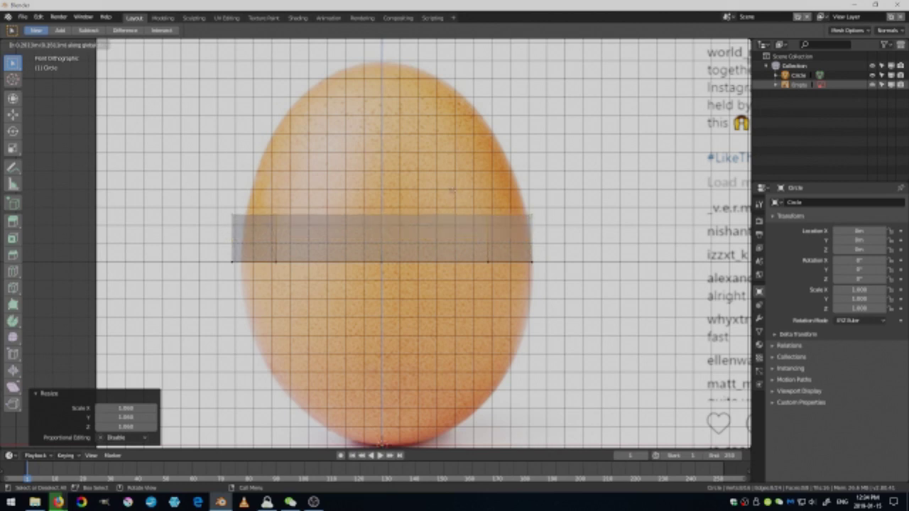
{"action": "left_click", "coordinate": [452, 183]}
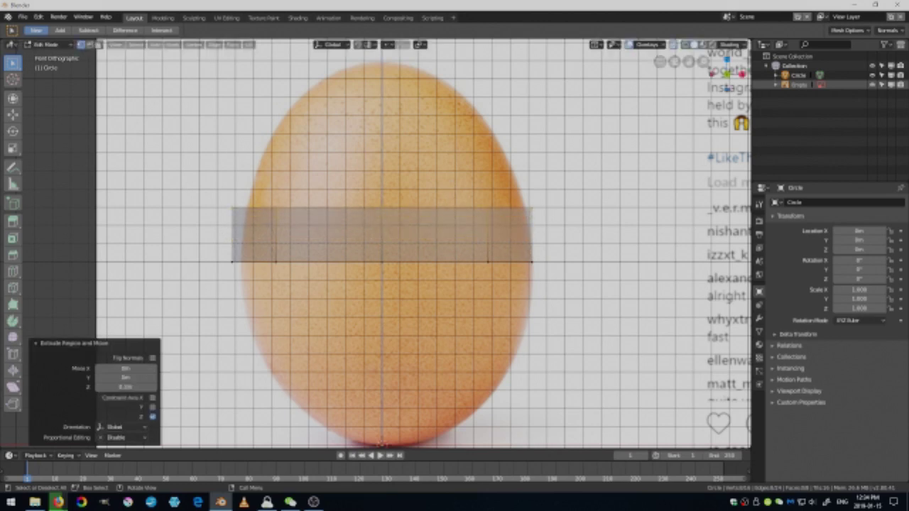
{"action": "key", "text": "s"}
{"action": "left_click", "coordinate": [568, 186]}
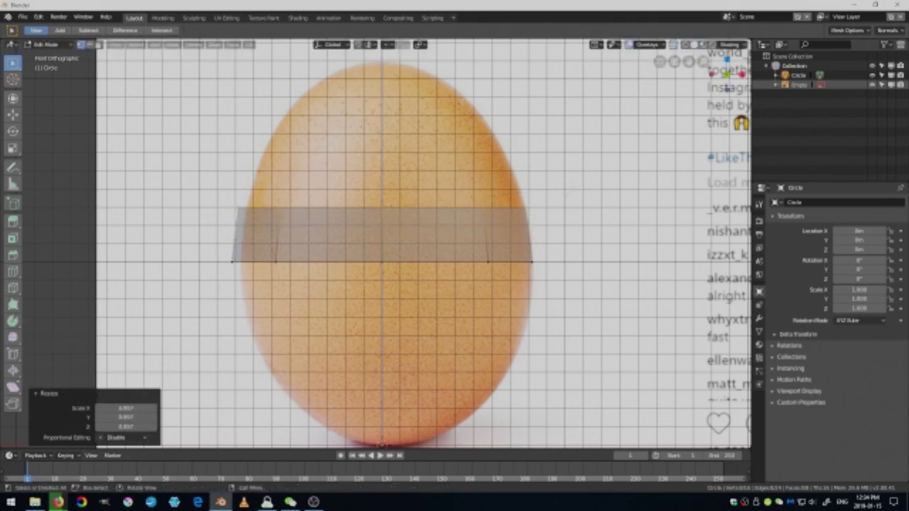
{"action": "key", "text": "e"}
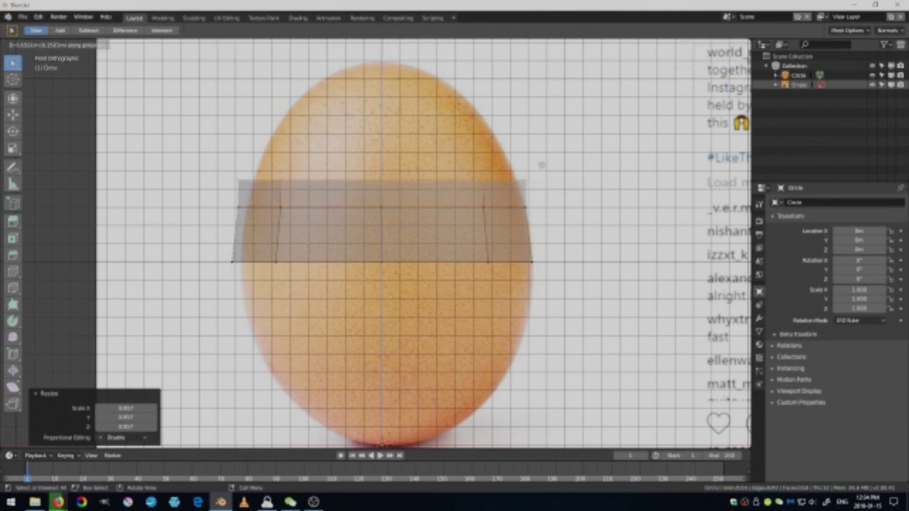
{"action": "left_click", "coordinate": [545, 159]}
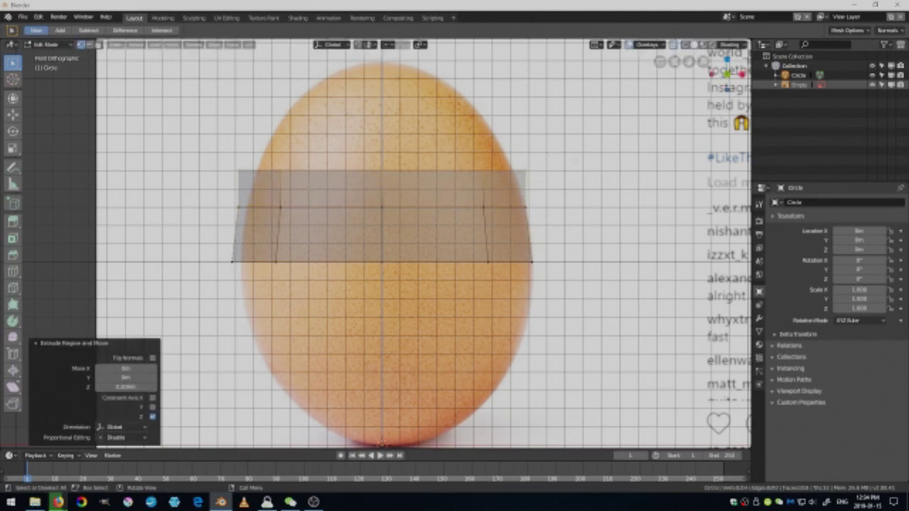
{"action": "key", "text": "s"}
{"action": "left_click", "coordinate": [561, 157]}
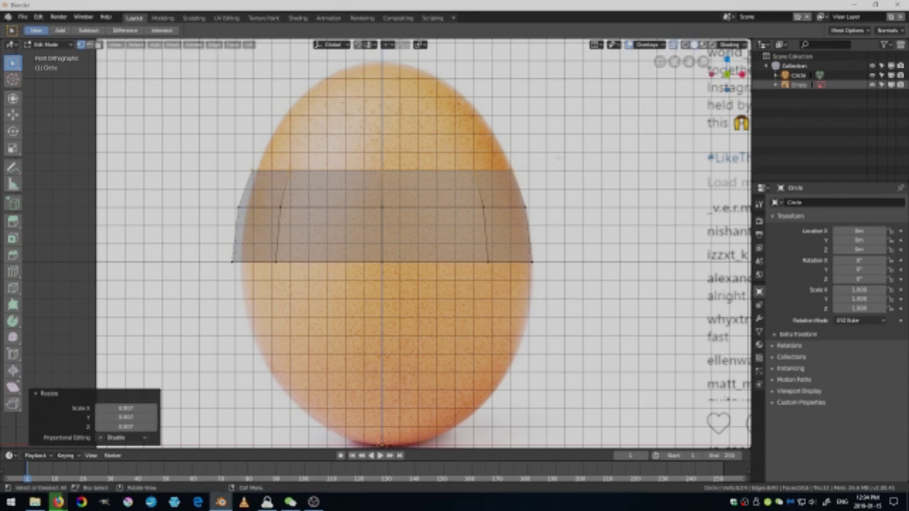
Extrude the top loop upward twice along Z, about 0.2 m each time, scaling the new loops to about 0.872 and 0.735
{"action": "key", "text": "e"}
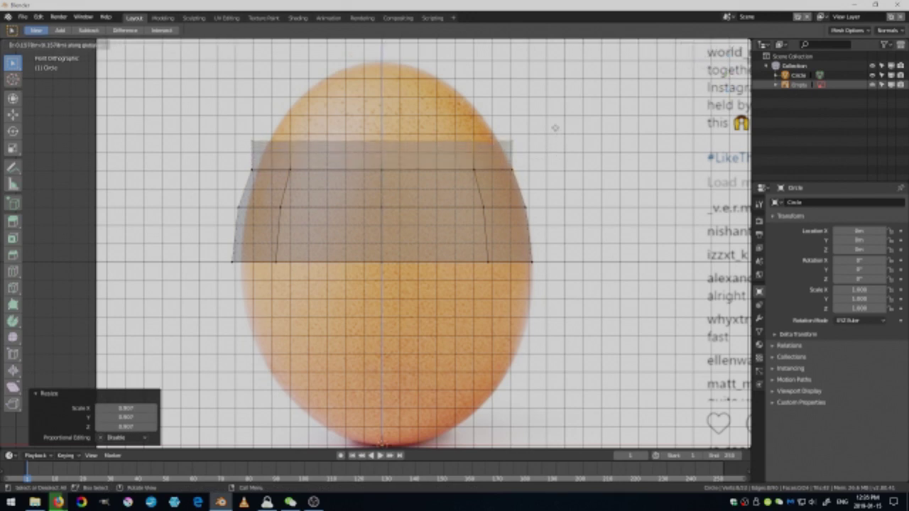
{"action": "left_click", "coordinate": [554, 122]}
{"action": "key", "text": "s"}
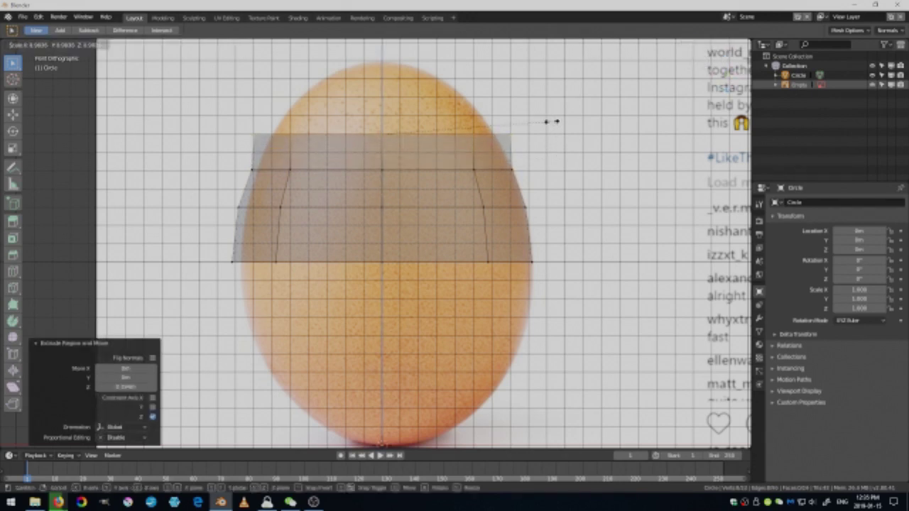
{"action": "left_click", "coordinate": [531, 121]}
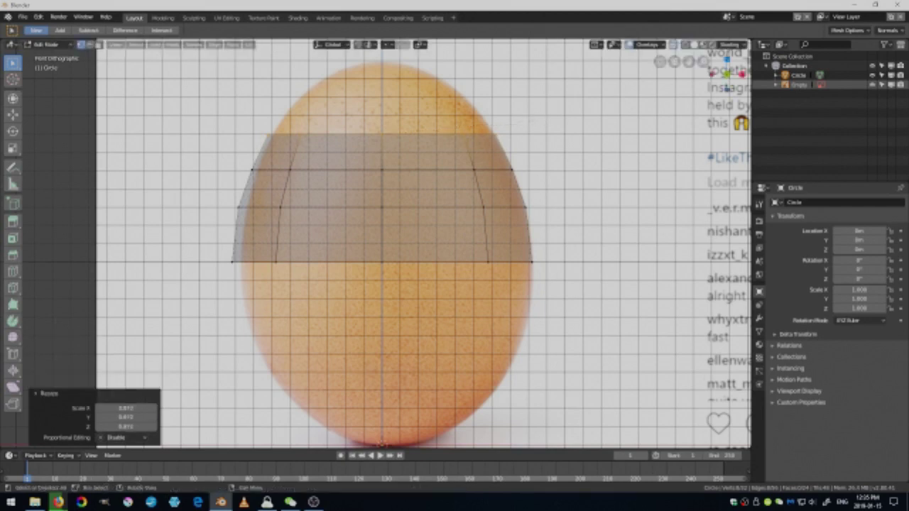
{"action": "key", "text": "e"}
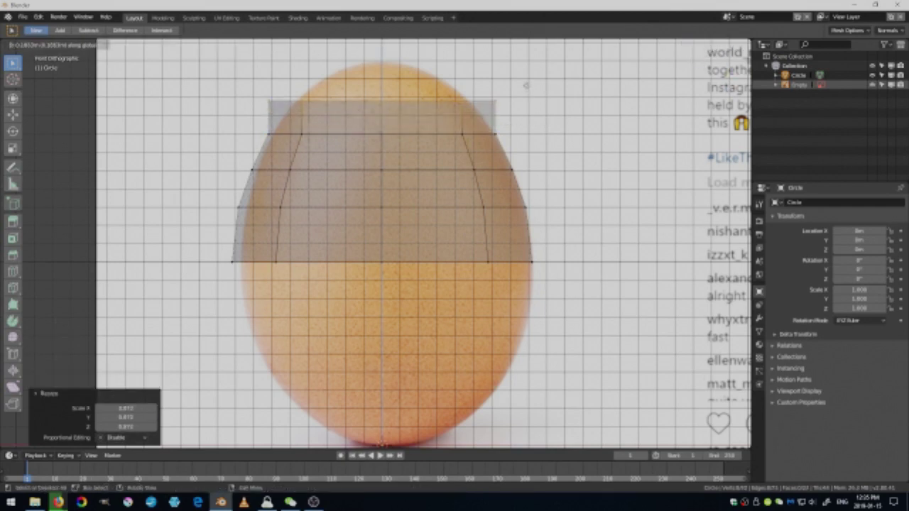
{"action": "left_click", "coordinate": [525, 82]}
{"action": "key", "text": "s"}
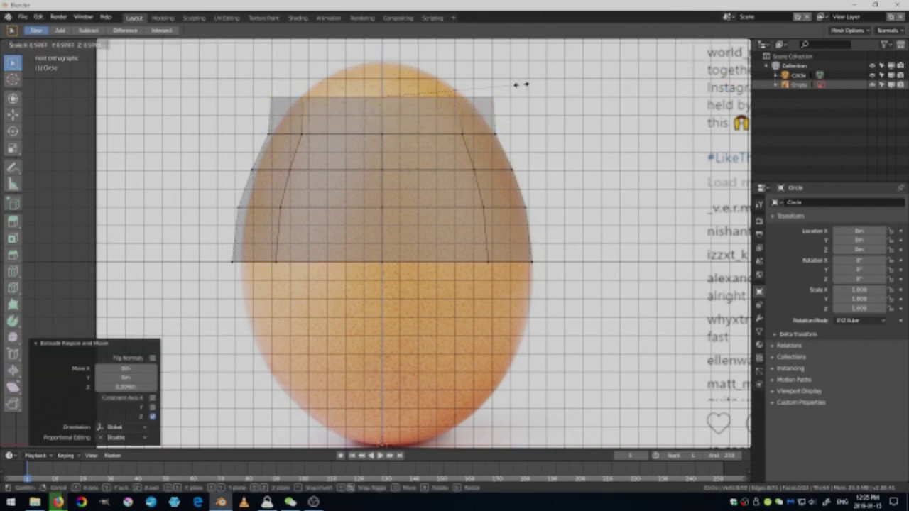
{"action": "left_click", "coordinate": [487, 88]}
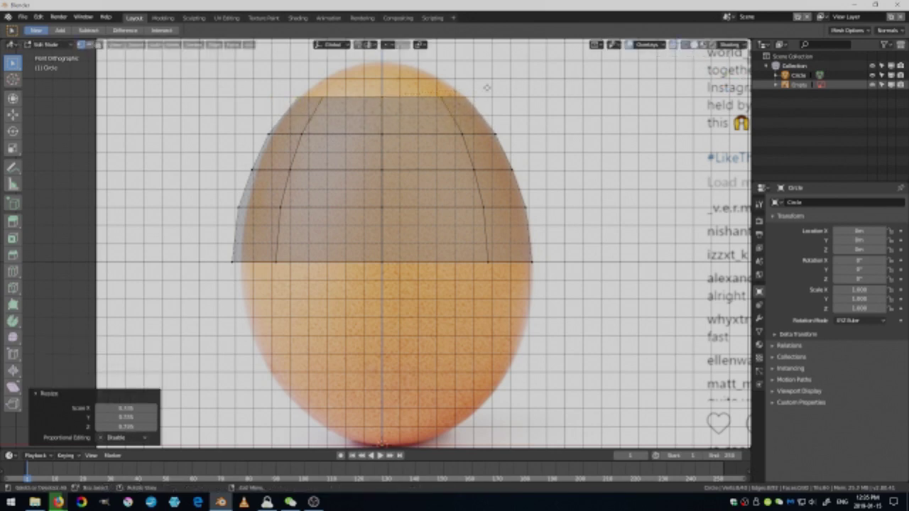
Close in the egg's top by extruding up about 0.17 m scaled to 0.385, and about 0.03 m scaled to 0.234
{"action": "key", "text": "e"}
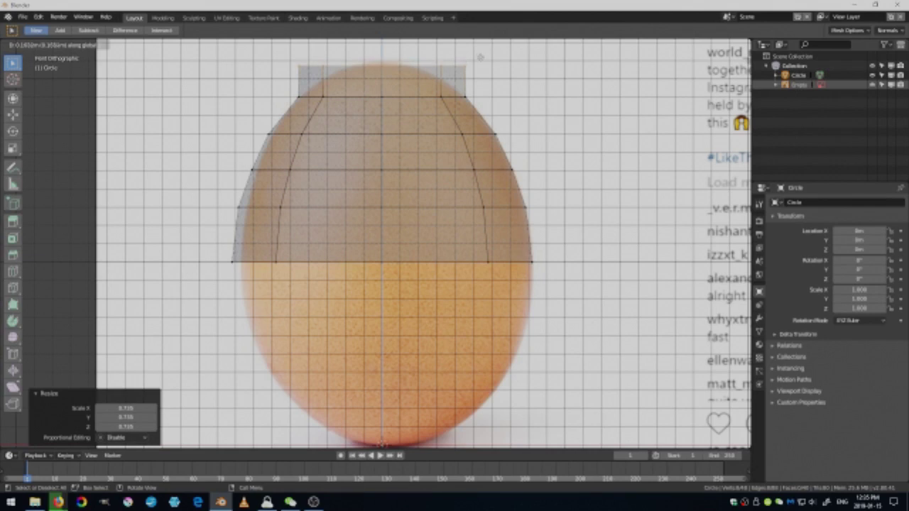
{"action": "left_click", "coordinate": [481, 57]}
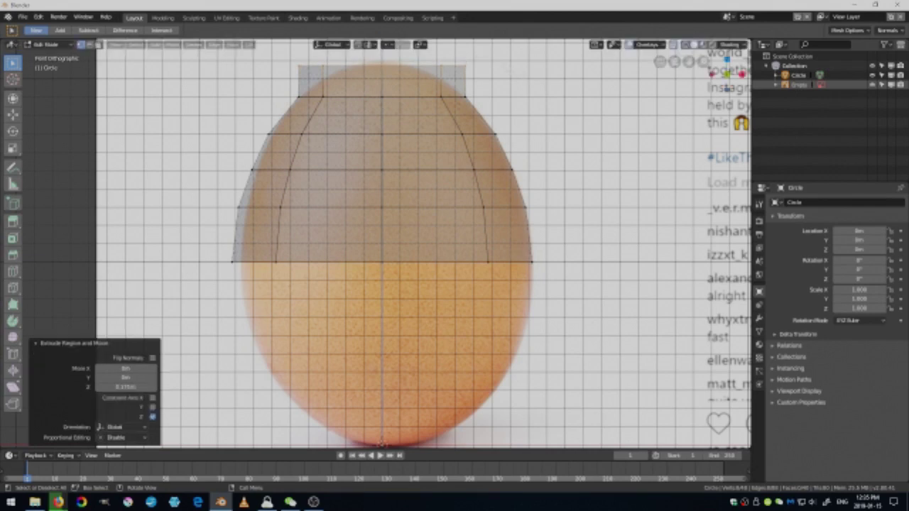
{"action": "key", "text": "s"}
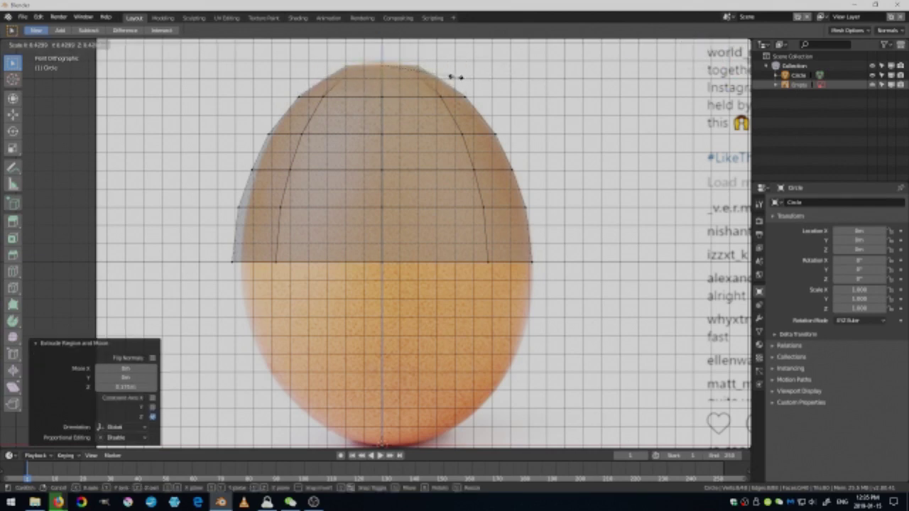
{"action": "left_click", "coordinate": [446, 77]}
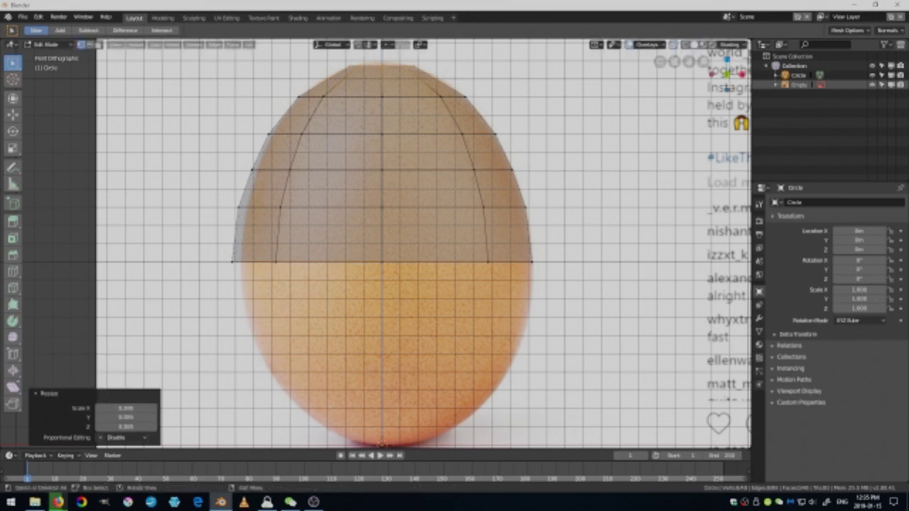
{"action": "key", "text": "e"}
{"action": "key", "text": "z"}
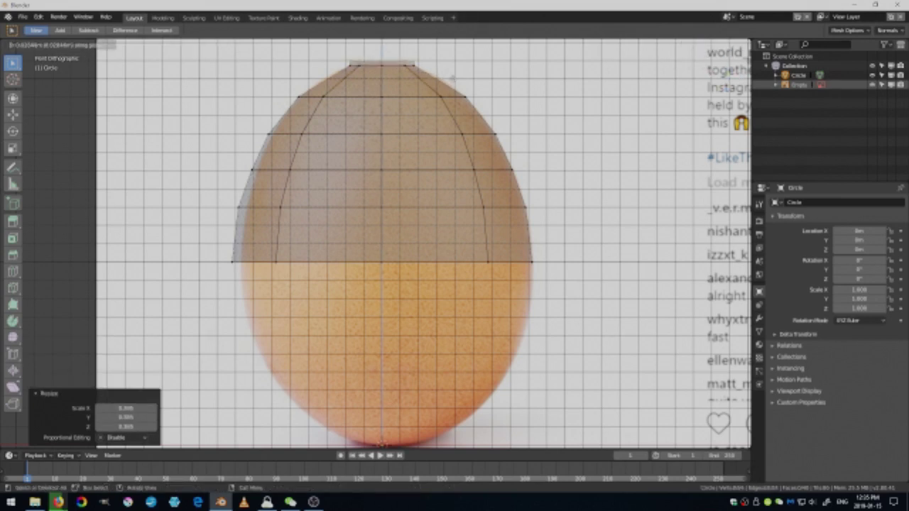
{"action": "left_click", "coordinate": [452, 77]}
{"action": "key", "text": "s"}
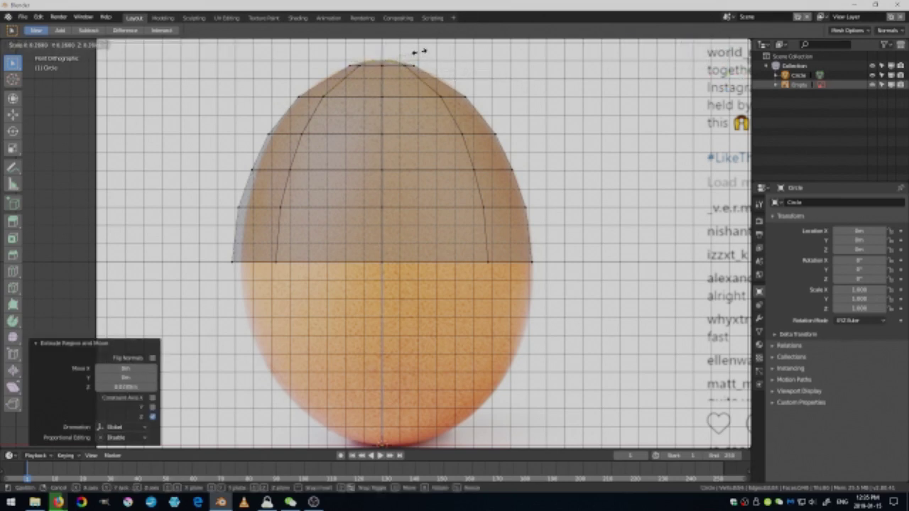
{"action": "left_click", "coordinate": [411, 49]}
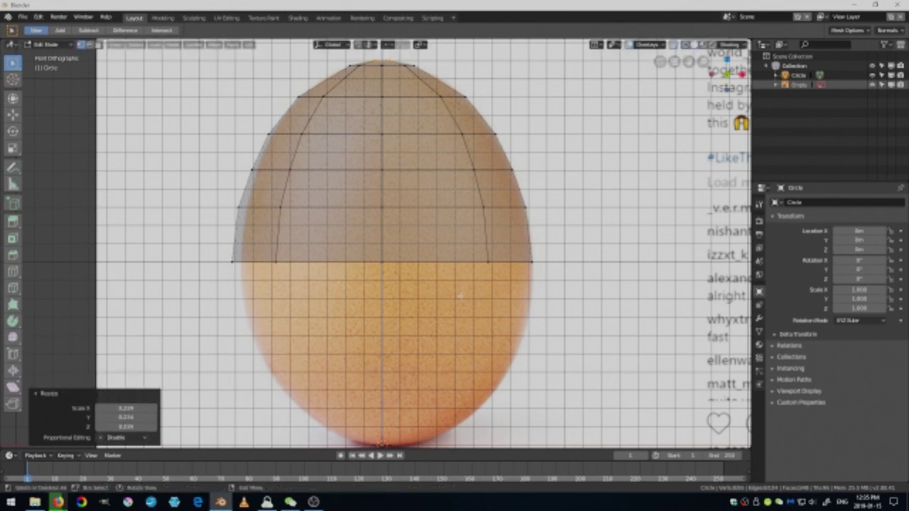
Select the open edge loop at the egg's middle, extrude it down about 0.2 m along Z, and scale it to 0.992
{"action": "left_click", "coordinate": [460, 295]}
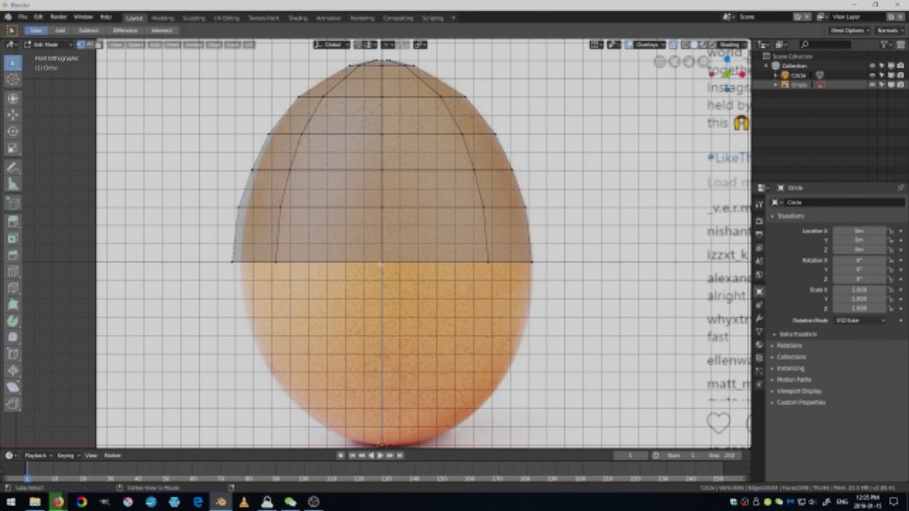
{"action": "key", "text": "alt+a"}
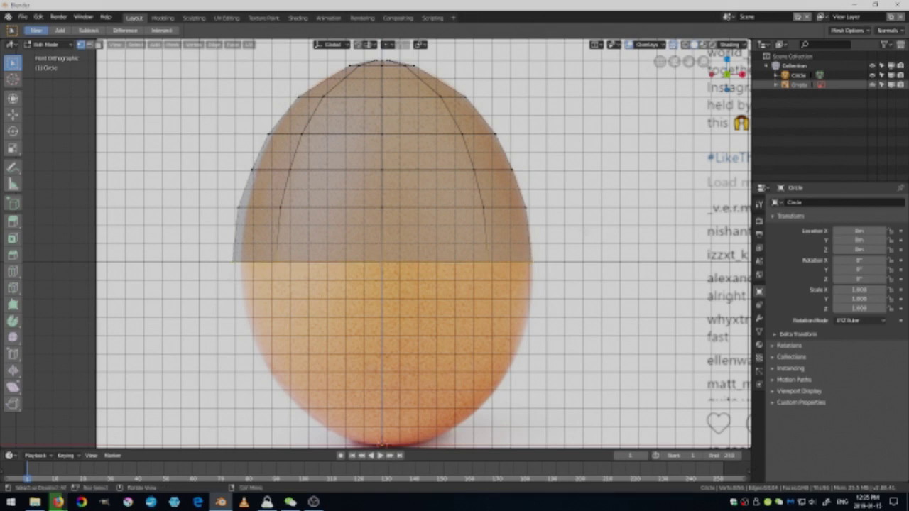
{"action": "key", "text": "e"}
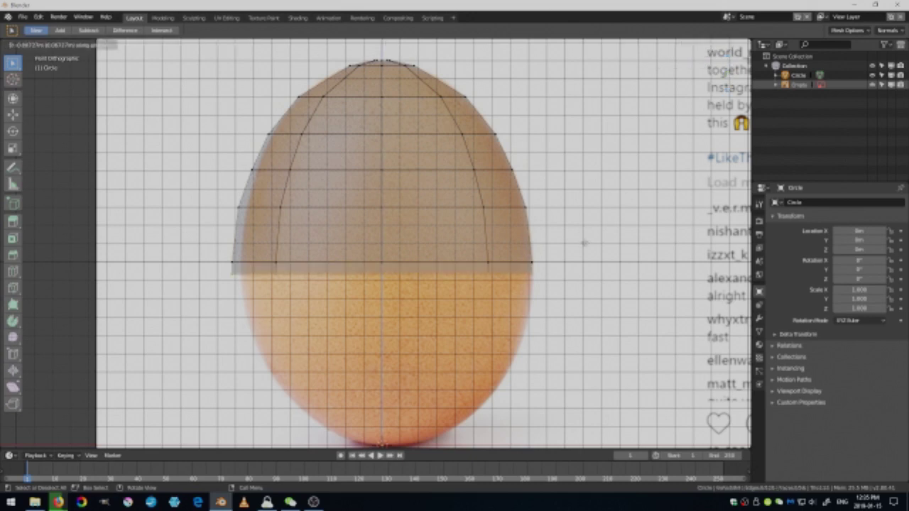
{"action": "key", "text": "z"}
{"action": "left_click", "coordinate": [583, 263]}
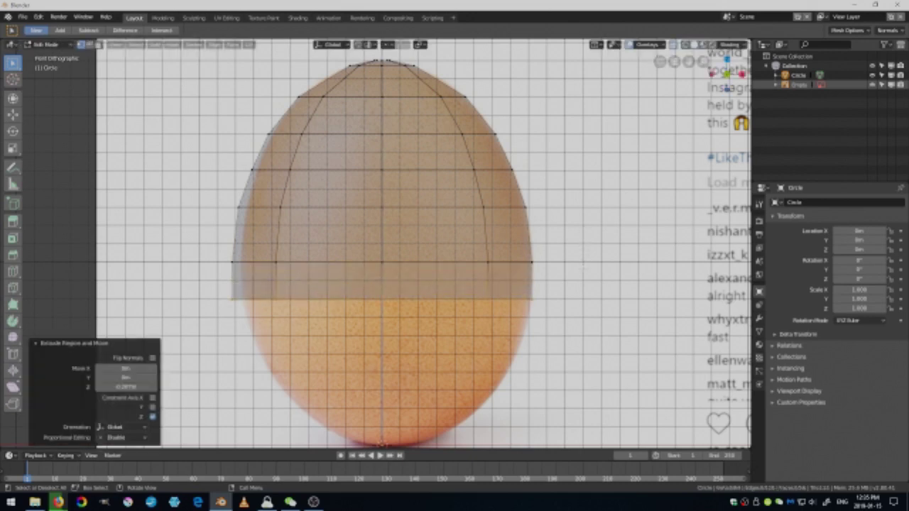
{"action": "key", "text": "s"}
{"action": "left_click", "coordinate": [581, 270]}
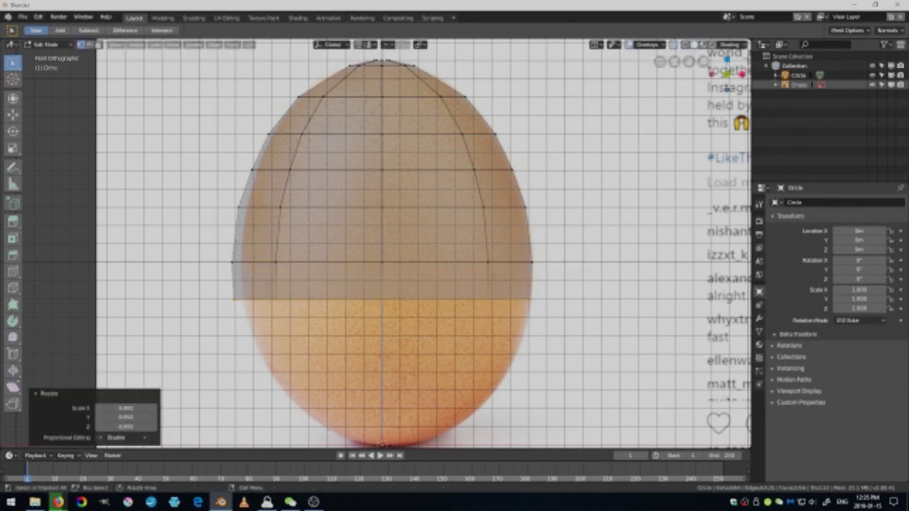
Extrude the lower loop down about 0.29 m scaled to 0.909, and again about 0.2 m scaled to 0.839, along the egg outline
{"action": "key", "text": "e"}
{"action": "key", "text": "z"}
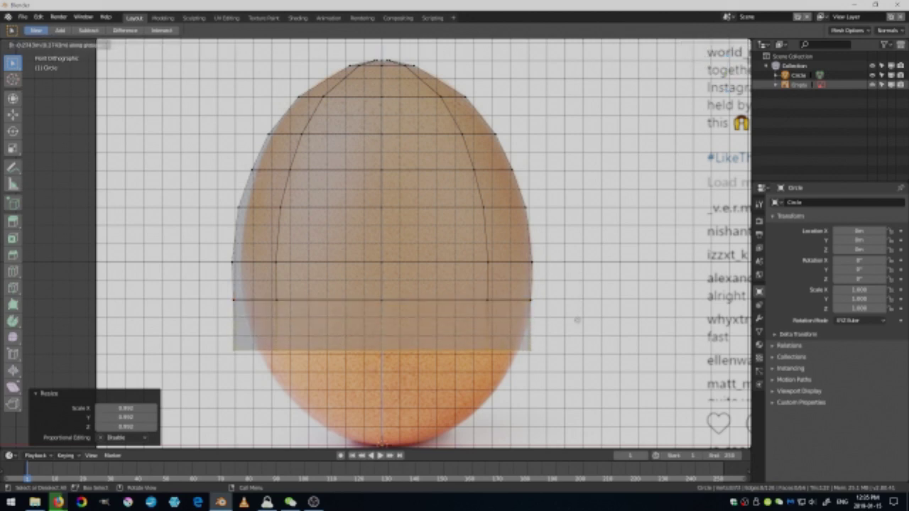
{"action": "left_click", "coordinate": [576, 323]}
{"action": "key", "text": "s"}
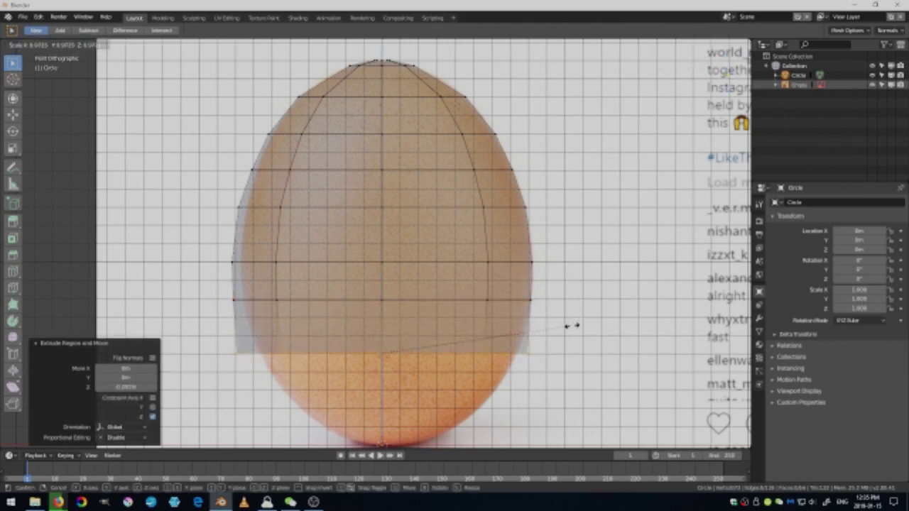
{"action": "left_click", "coordinate": [561, 331]}
{"action": "middle_click_drag", "start_coordinate": [539, 359], "coordinate": [539, 275], "text": "shift"}
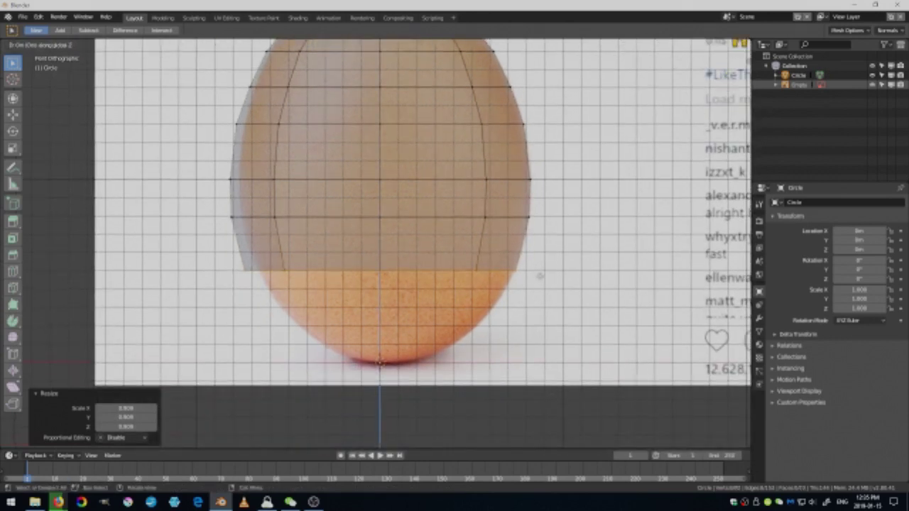
{"action": "key", "text": "e"}
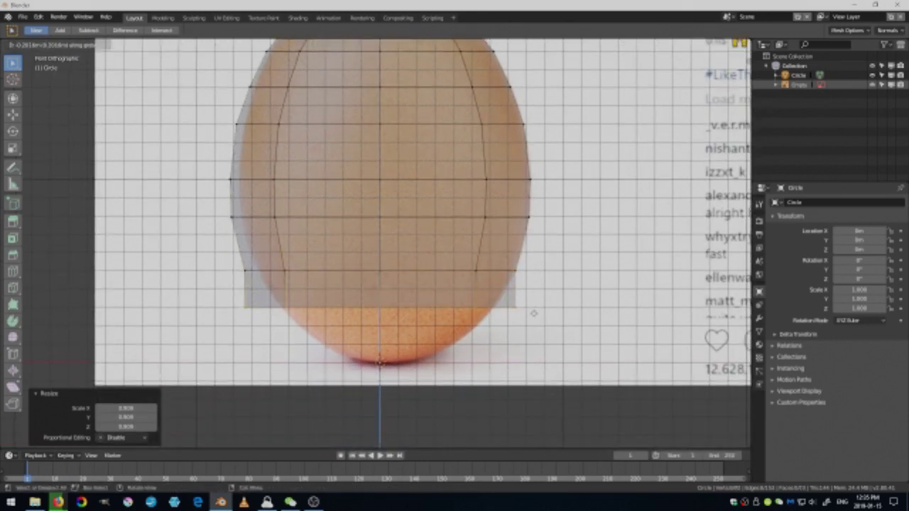
{"action": "left_click", "coordinate": [533, 314]}
{"action": "key", "text": "s"}
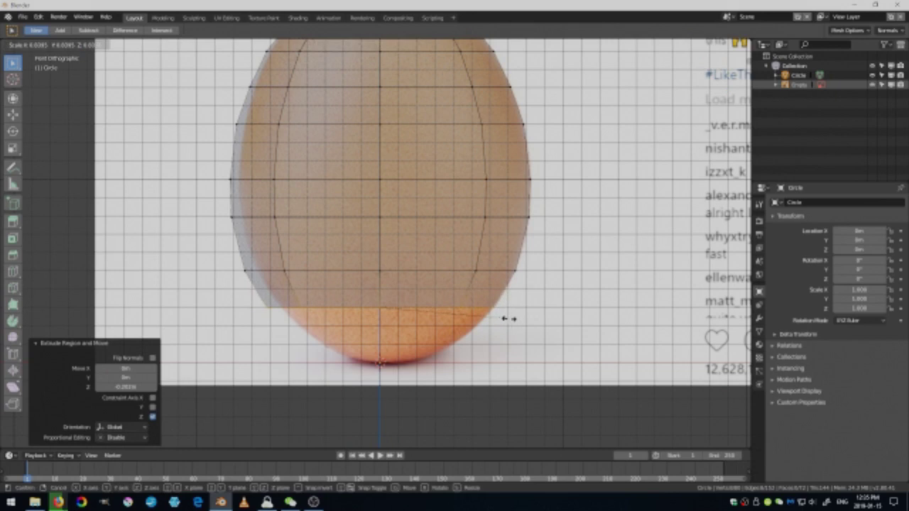
{"action": "left_click", "coordinate": [507, 319]}
Extrude the bottom loop down about 0.2 m scaled to 0.638, and again about 0.1 m scaled to 0.344, along the egg outline
{"action": "key", "text": "e"}
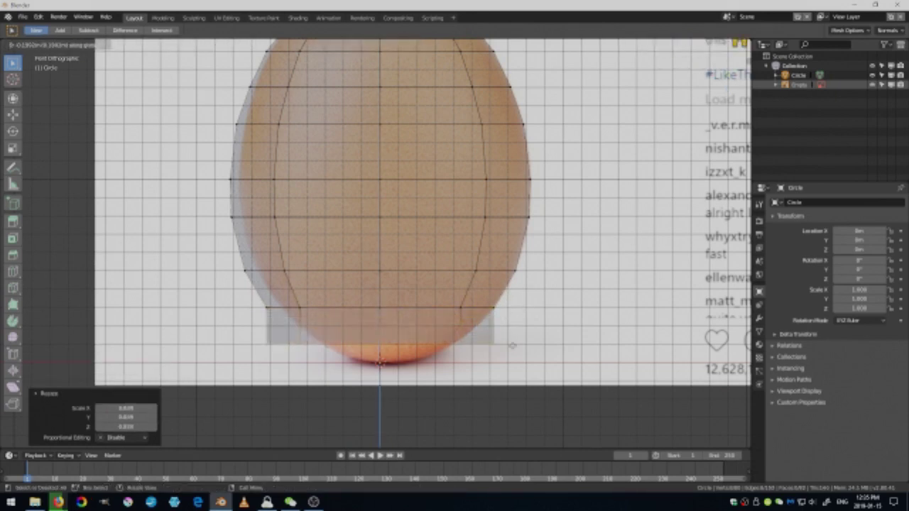
{"action": "key", "text": "Return"}
{"action": "key", "text": "s"}
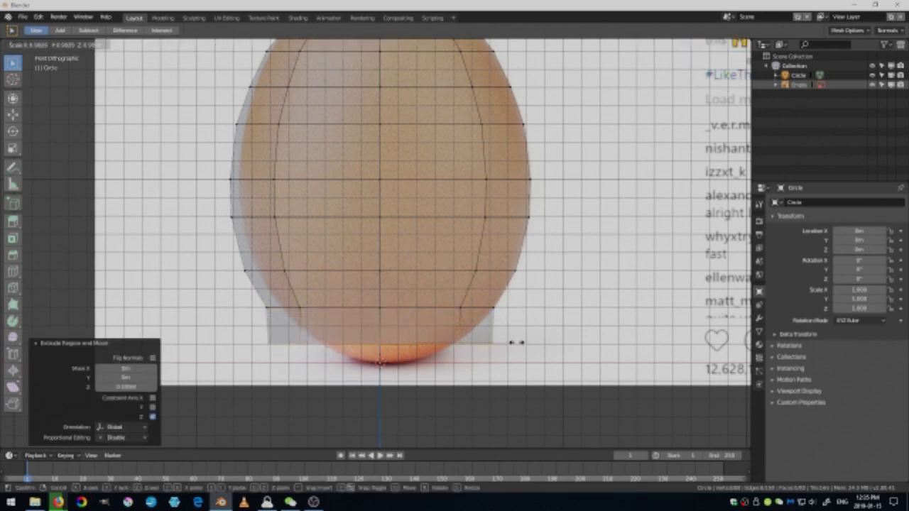
{"action": "key", "text": "Return"}
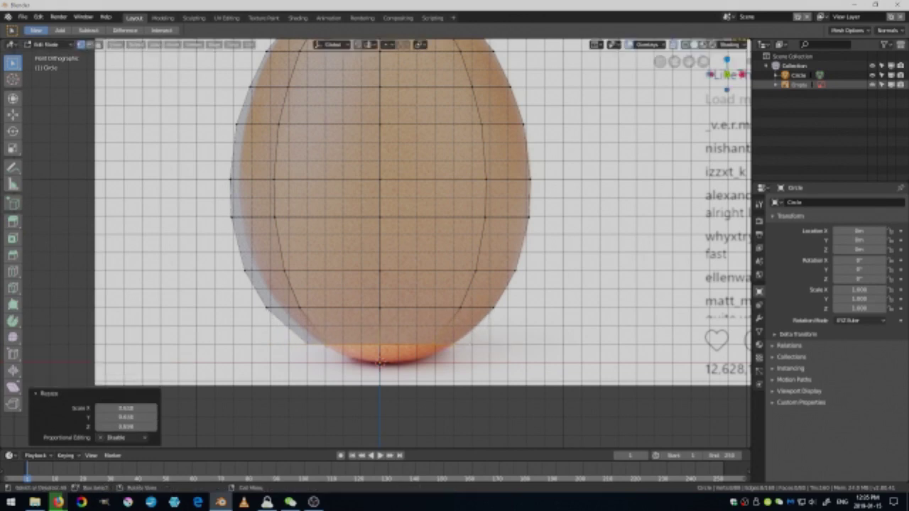
{"action": "key", "text": "e"}
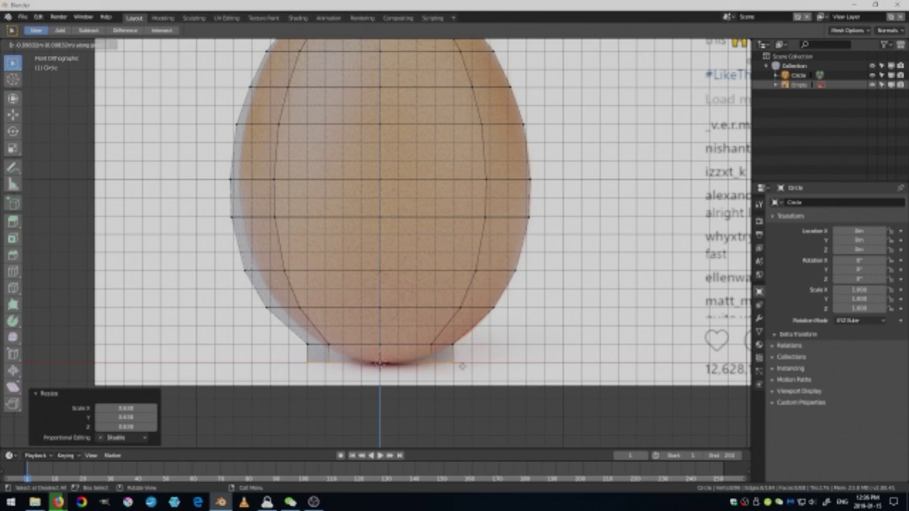
{"action": "left_click", "coordinate": [461, 366]}
{"action": "key", "text": "s"}
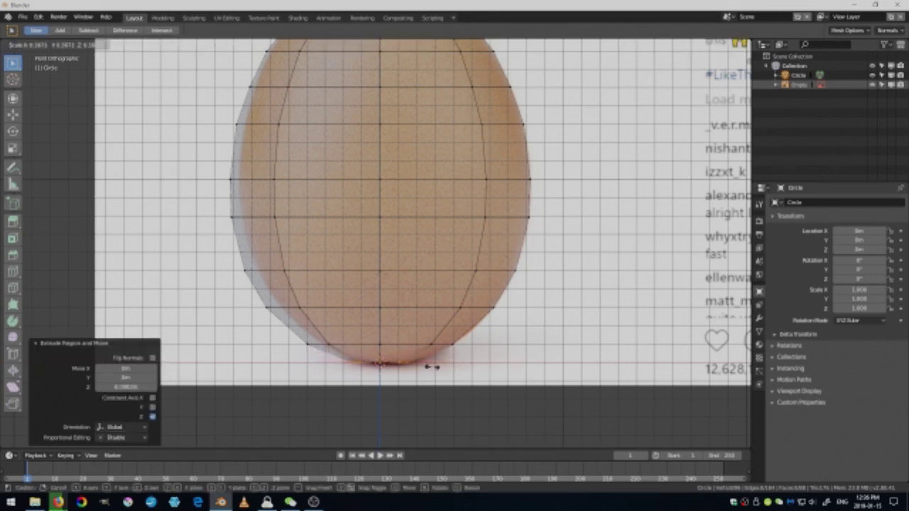
{"action": "left_click", "coordinate": [416, 353]}
{"action": "scroll", "coordinate": [451, 249], "scroll_direction": "up", "scroll_amount": 3, "text": "shift"}
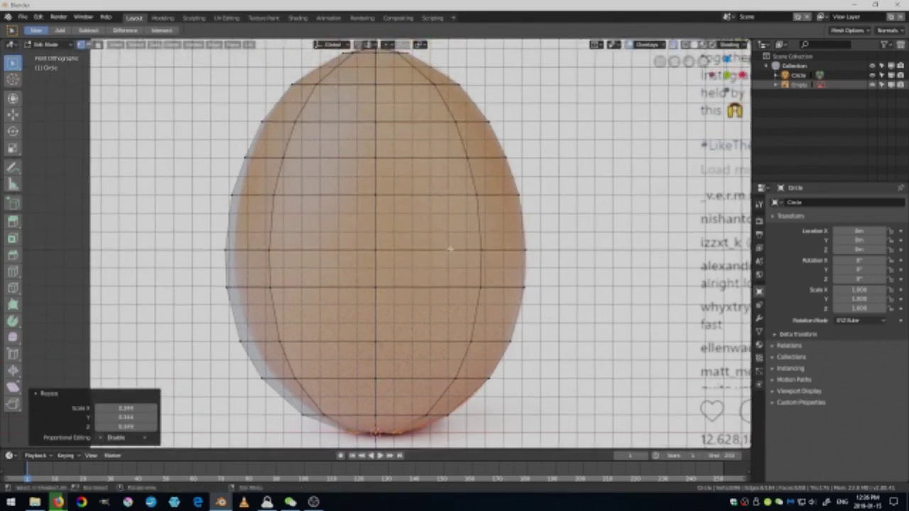
Hide the egg reference image and turn off X-ray so the mesh displays solid
{"action": "left_click", "coordinate": [796, 86]}
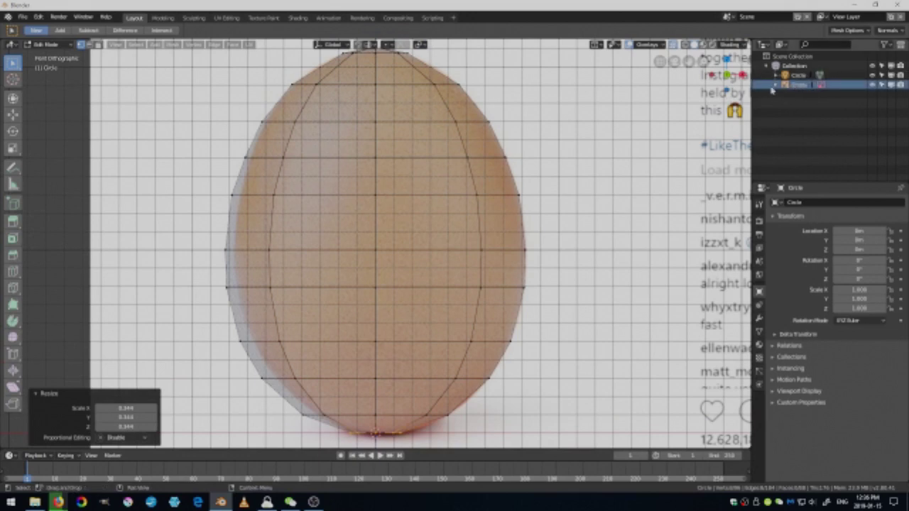
{"action": "left_click", "coordinate": [881, 85]}
{"action": "left_click", "coordinate": [892, 85]}
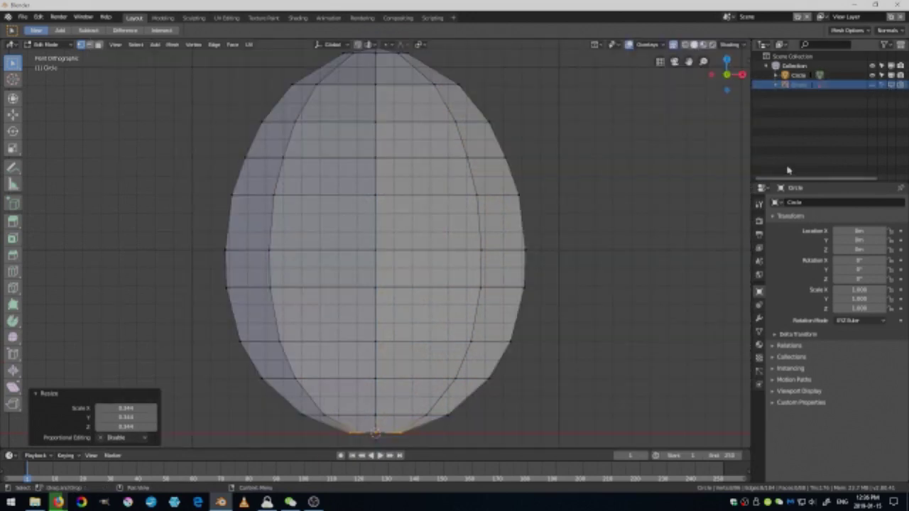
{"action": "middle_click_drag", "start_coordinate": [491, 147], "coordinate": [485, 156], "text": "shift"}
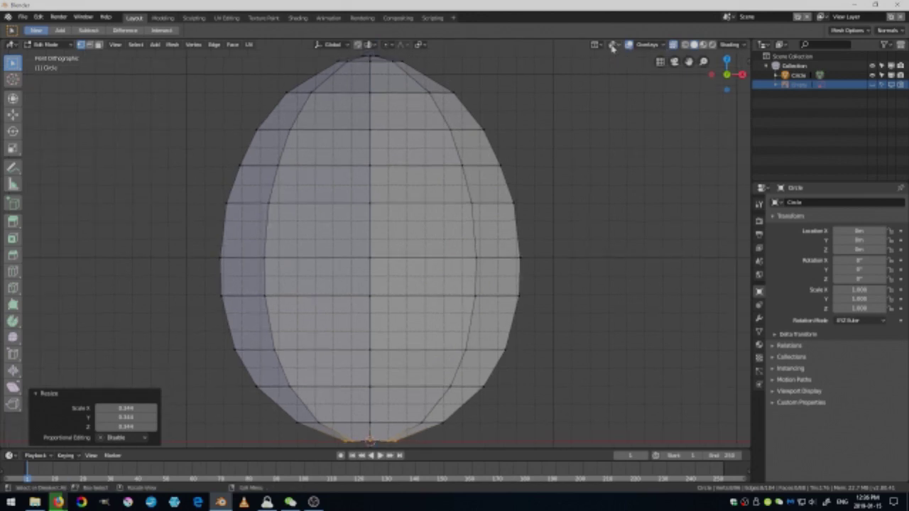
{"action": "left_click", "coordinate": [672, 45]}
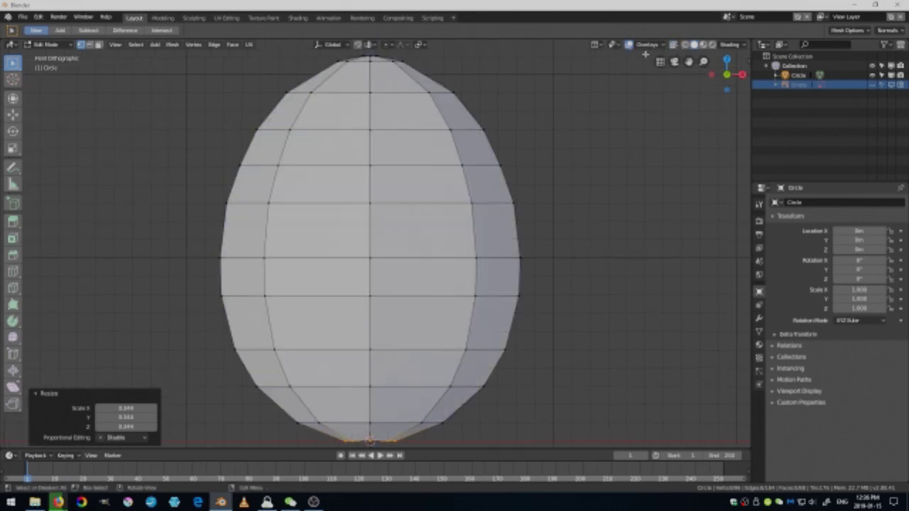
In edge select mode, fill the middle of the egg's top opening with two quad faces between opposite rim edges
{"action": "middle_click_drag", "start_coordinate": [532, 160], "coordinate": [406, 238]}
{"action": "scroll", "coordinate": [405, 238], "scroll_direction": "up", "scroll_amount": 4}
{"action": "middle_click_drag", "start_coordinate": [377, 179], "coordinate": [404, 276], "text": "shift"}
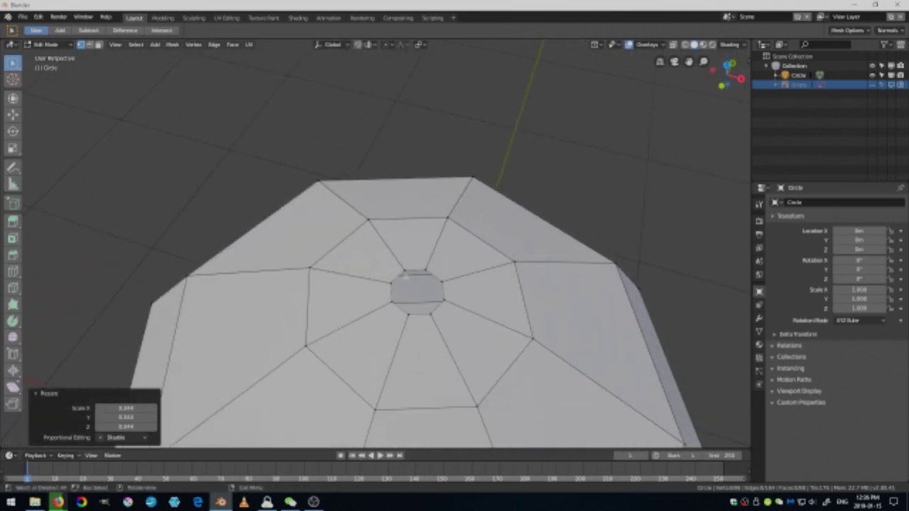
{"action": "left_click", "coordinate": [91, 44]}
{"action": "left_click", "coordinate": [414, 318]}
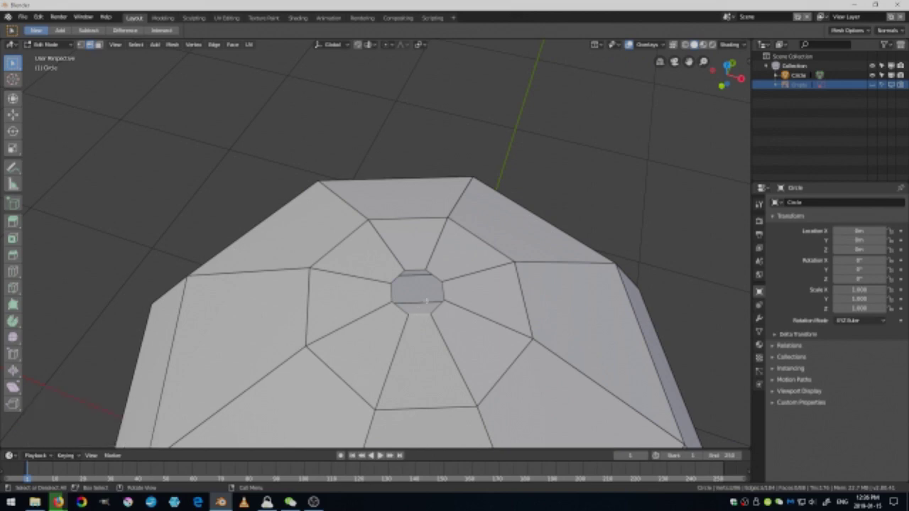
{"action": "left_click", "coordinate": [435, 278], "text": "shift"}
{"action": "left_click", "coordinate": [431, 286]}
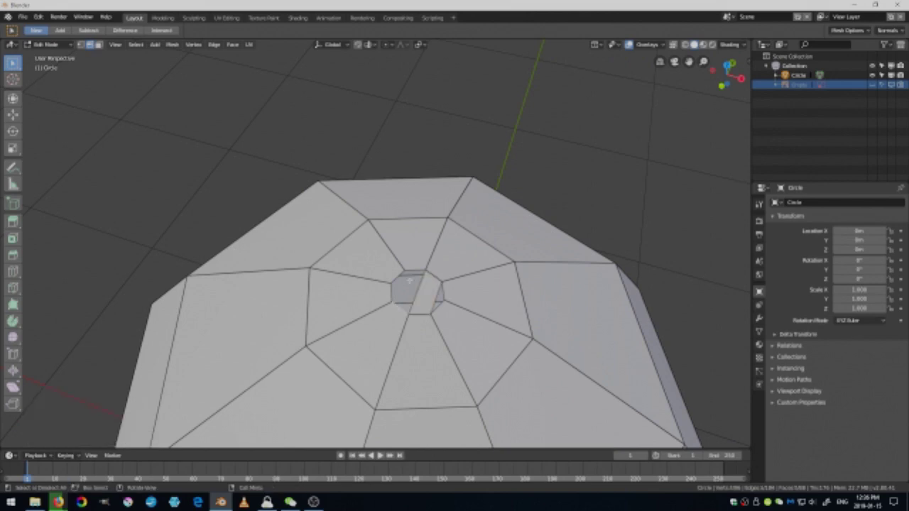
{"action": "left_click", "coordinate": [412, 274]}
Add one loop cut across the middle of the two new faces in the egg's top opening
{"action": "key", "text": "ctrl"}
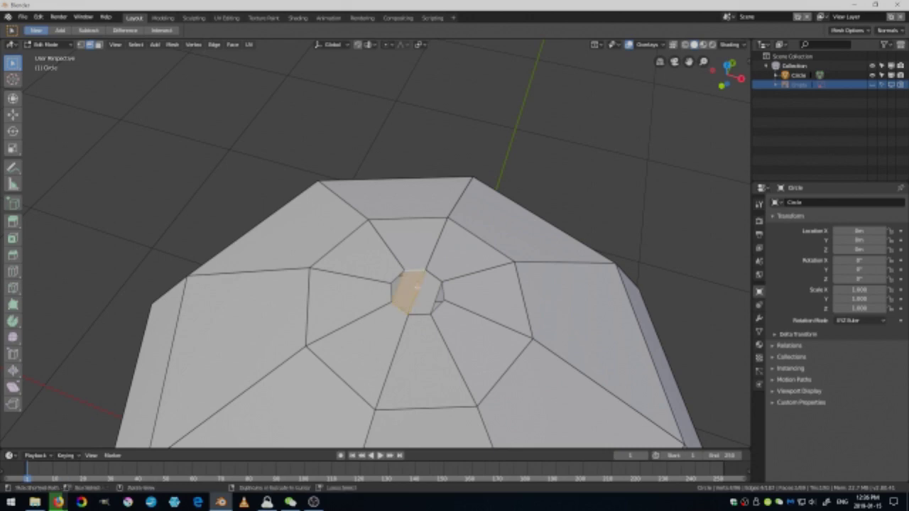
{"action": "key", "text": "ctrl+r"}
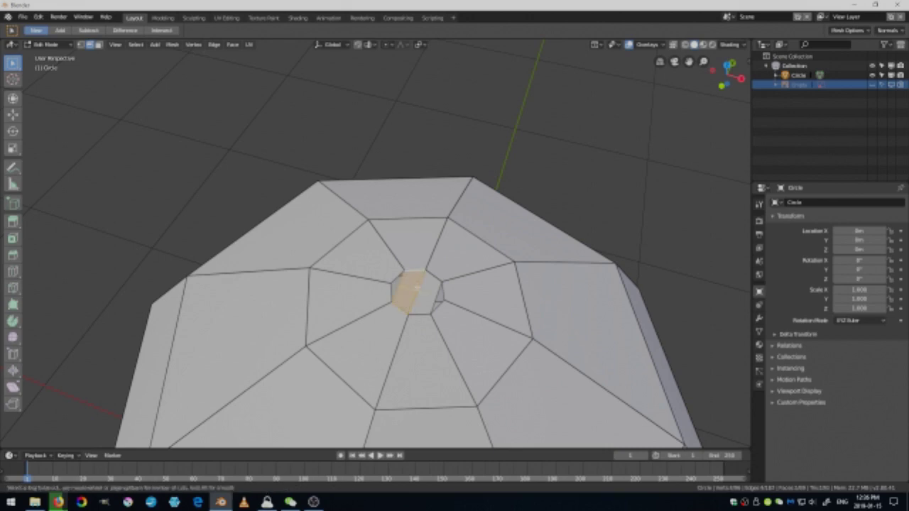
{"action": "left_click", "coordinate": [416, 287]}
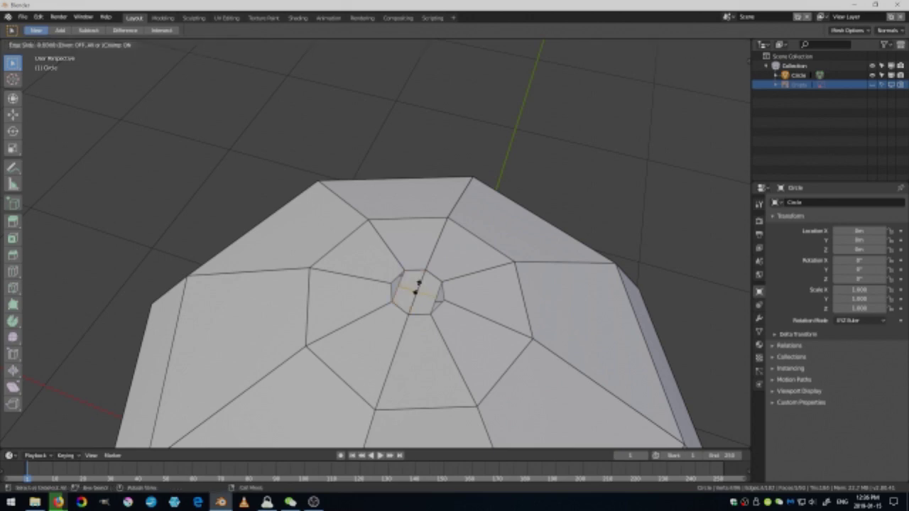
{"action": "left_click", "coordinate": [416, 292]}
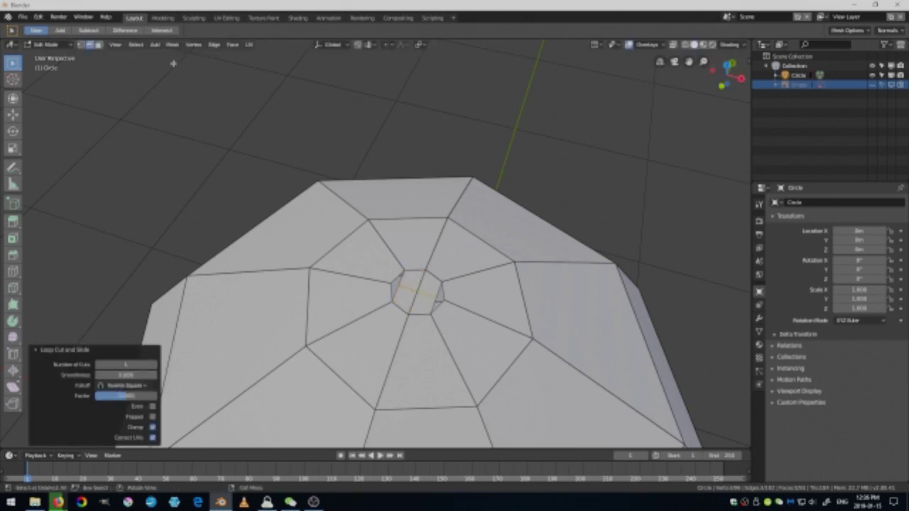
In vertex select mode, merge each end vertex of the top cut into its neighbouring rim vertex with At Last
{"action": "left_click", "coordinate": [81, 45]}
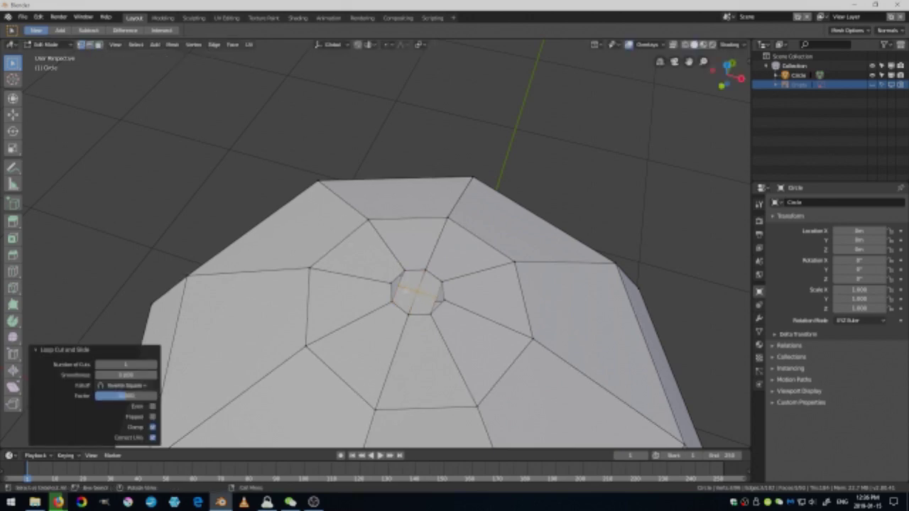
{"action": "left_click", "coordinate": [400, 288]}
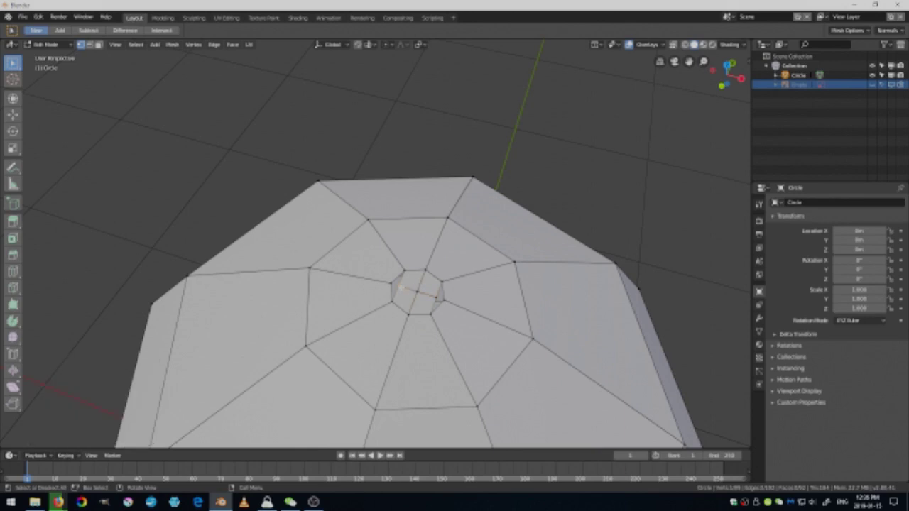
{"action": "left_click", "coordinate": [389, 283]}
{"action": "key", "text": "alt+m"}
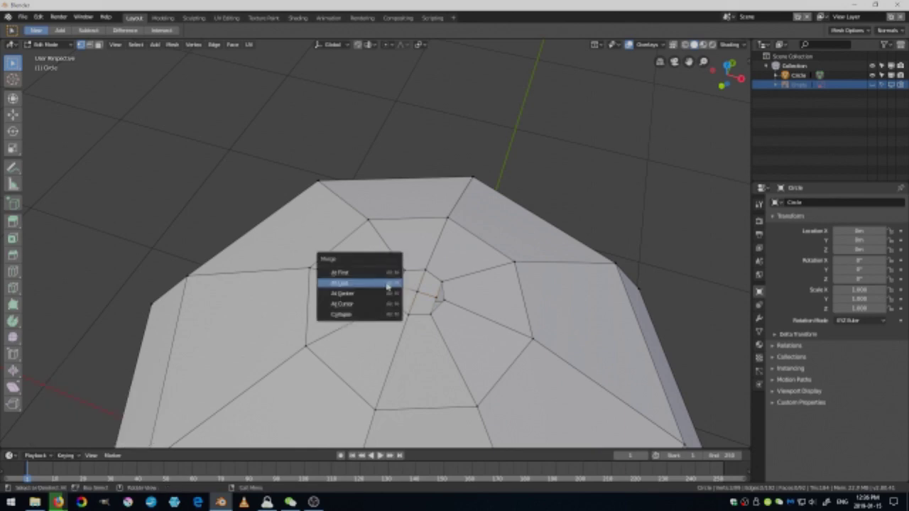
{"action": "left_click", "coordinate": [351, 285]}
{"action": "left_click", "coordinate": [435, 297]}
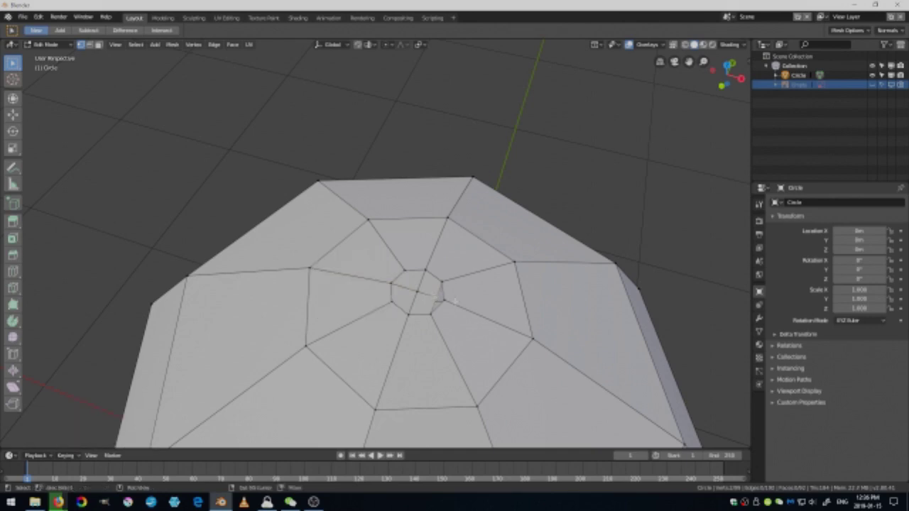
{"action": "key", "text": "comma"}
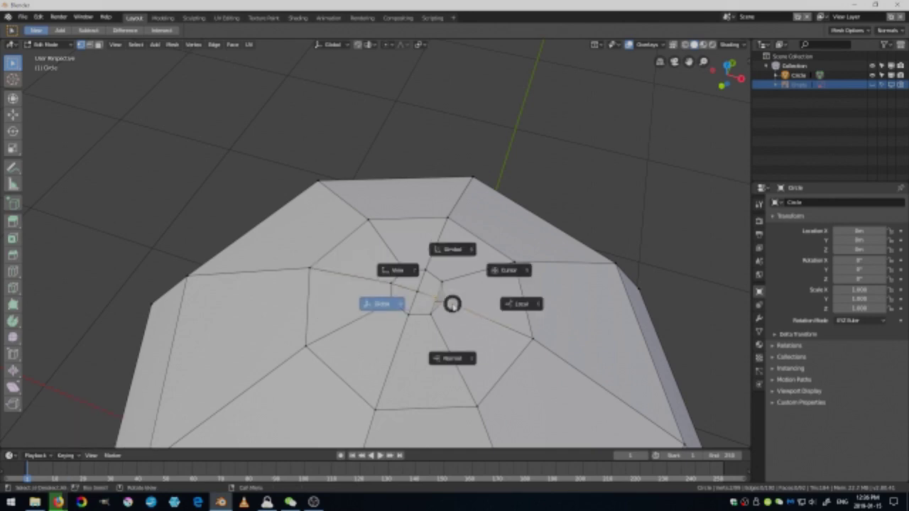
{"action": "left_click", "coordinate": [441, 300]}
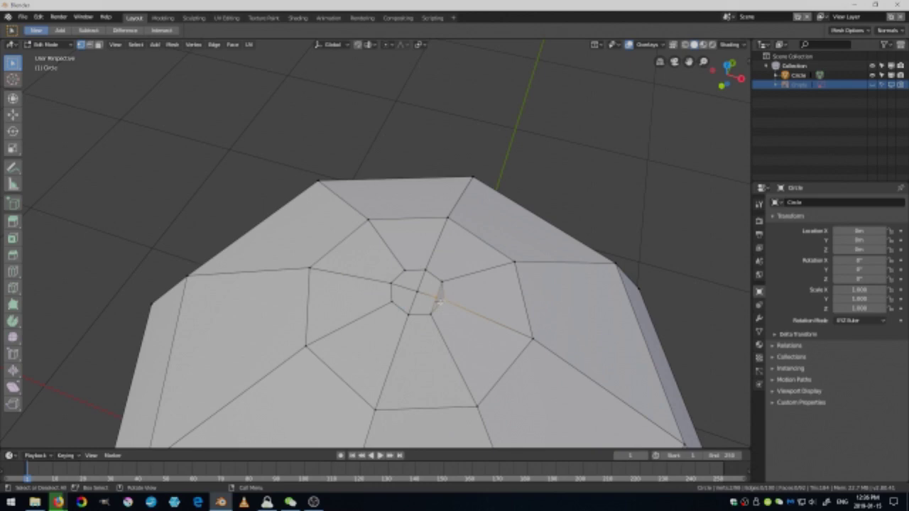
{"action": "key", "text": "alt+m"}
{"action": "left_click", "coordinate": [438, 301]}
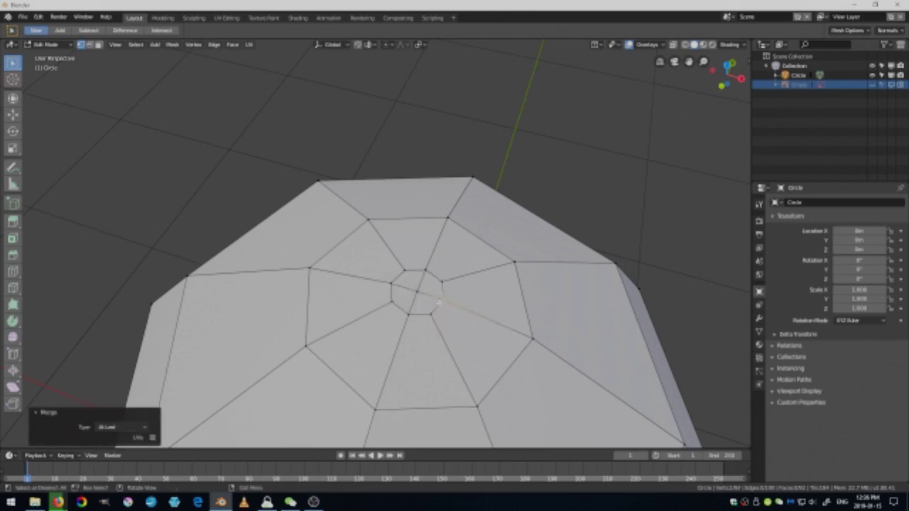
In edge select mode, fill the middle of the egg's bottom opening with two quad faces between opposite rim edges
{"action": "scroll", "coordinate": [462, 297], "scroll_direction": "down", "scroll_amount": 8}
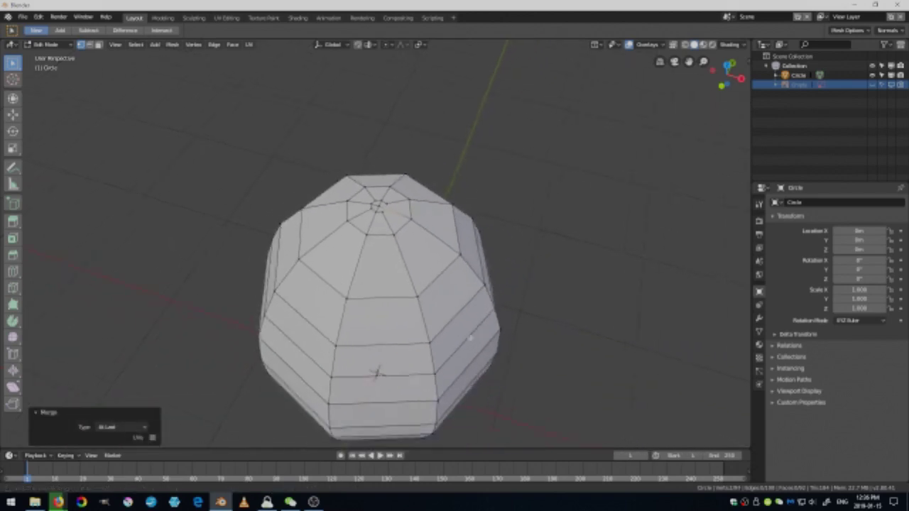
{"action": "middle_click_drag", "start_coordinate": [452, 323], "coordinate": [406, 292]}
{"action": "scroll", "coordinate": [415, 350], "scroll_direction": "up", "scroll_amount": 4}
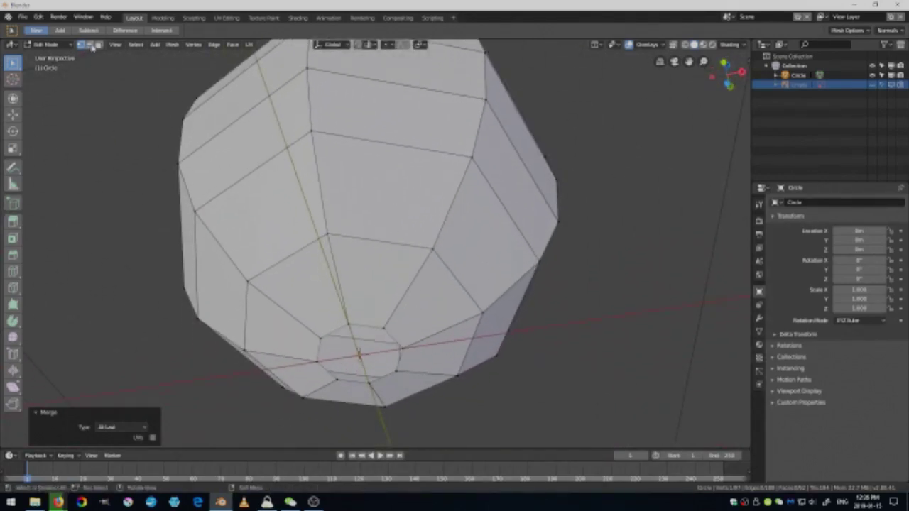
{"action": "left_click", "coordinate": [90, 44]}
{"action": "left_click", "coordinate": [362, 323]}
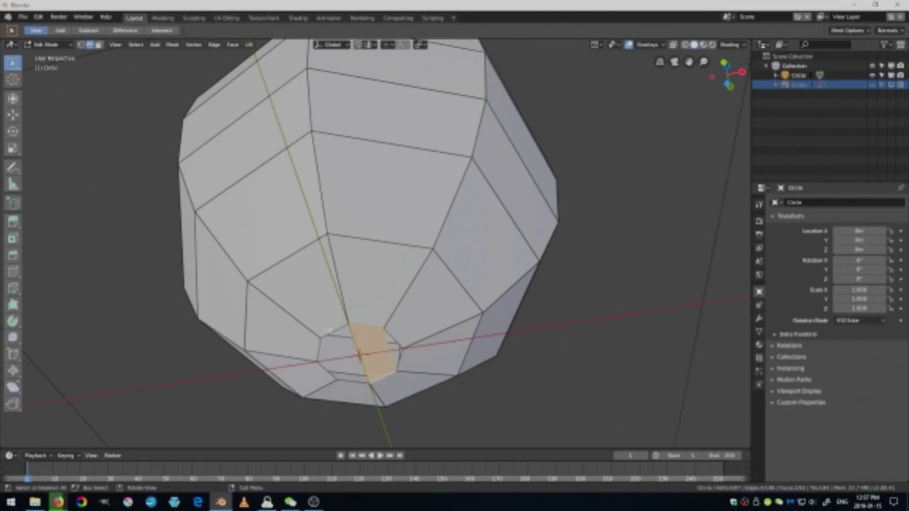
{"action": "left_click", "coordinate": [359, 353]}
{"action": "left_click", "coordinate": [357, 354]}
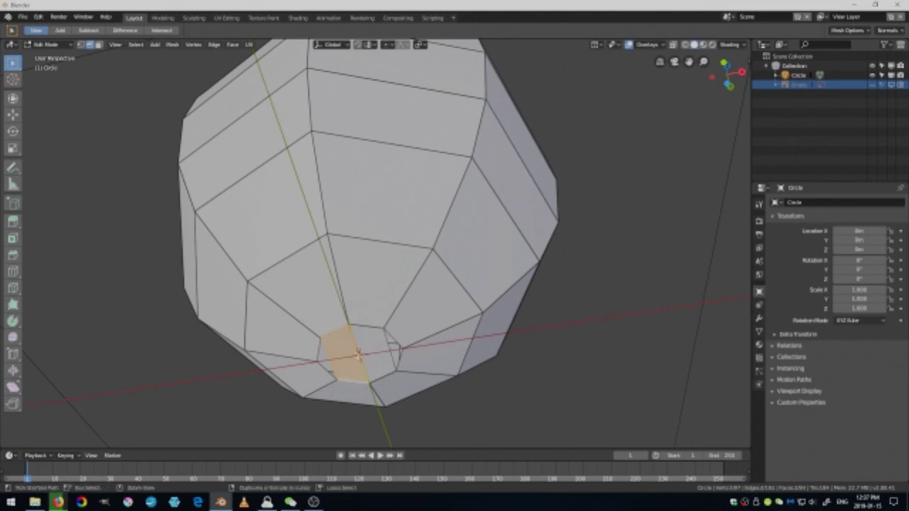
Add one centred loop cut across the two new faces in the egg's bottom opening, without sliding it
{"action": "key", "text": "ctrl+r"}
{"action": "left_click", "coordinate": [359, 353]}
{"action": "right_click", "coordinate": [358, 354]}
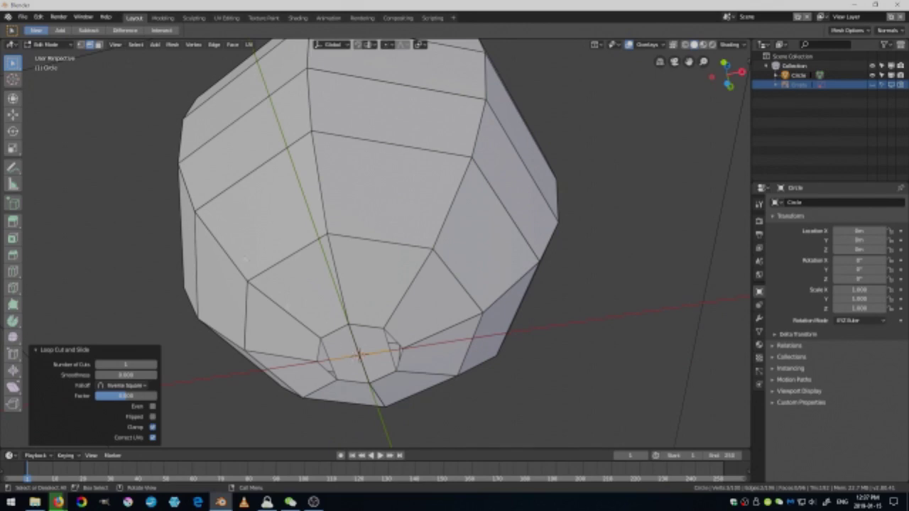
In vertex select mode, merge each end vertex of the bottom cut into its neighbouring rim vertex with At Last
{"action": "left_click", "coordinate": [80, 44]}
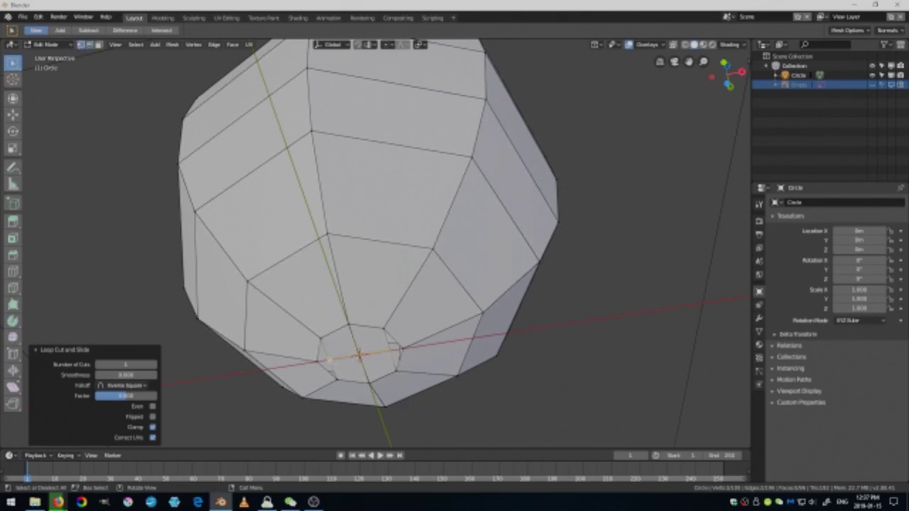
{"action": "left_click", "coordinate": [358, 353]}
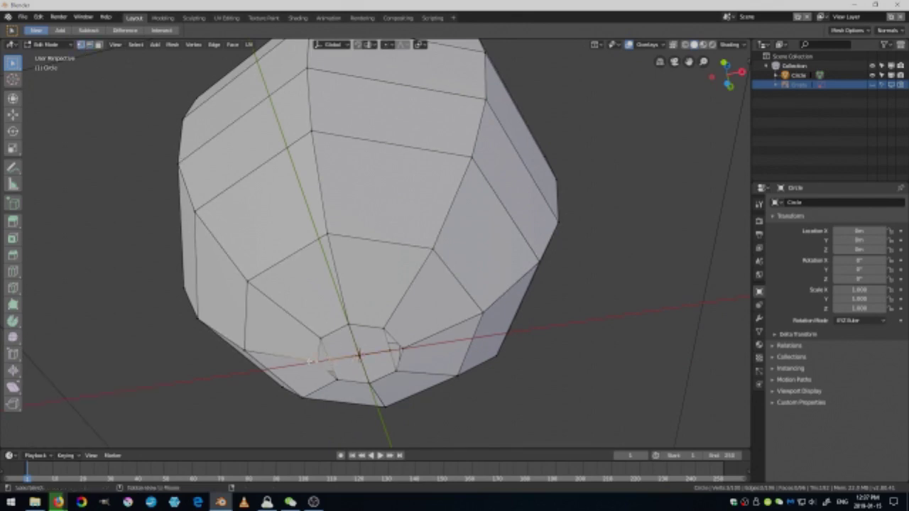
{"action": "key", "text": "alt+m"}
{"action": "left_click", "coordinate": [305, 360]}
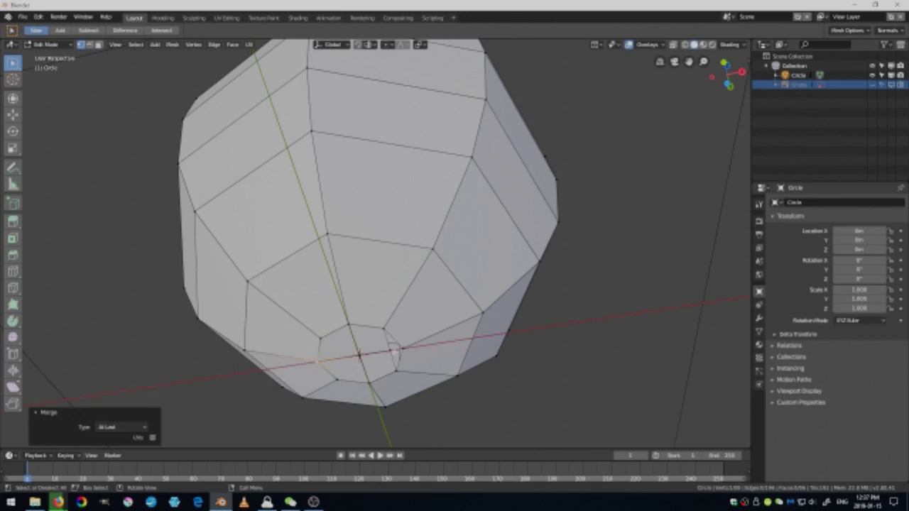
{"action": "left_click", "coordinate": [400, 348]}
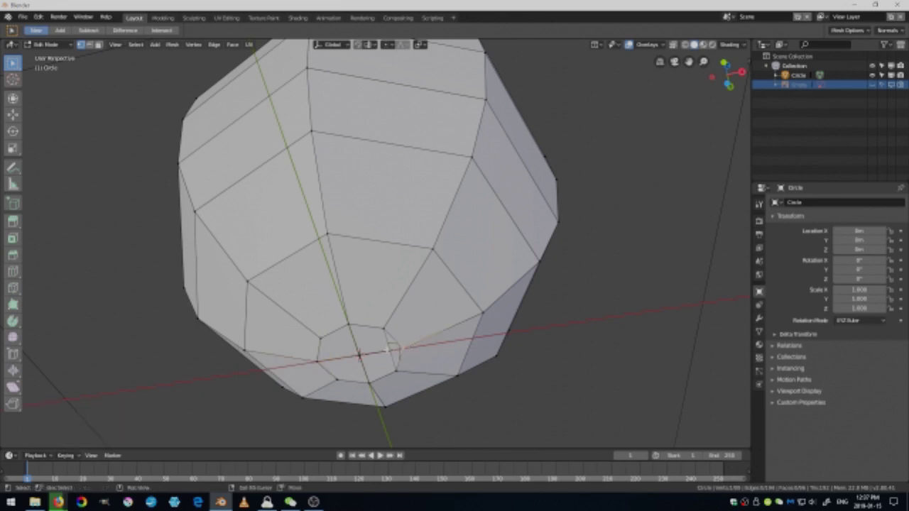
{"action": "key", "text": "alt+m"}
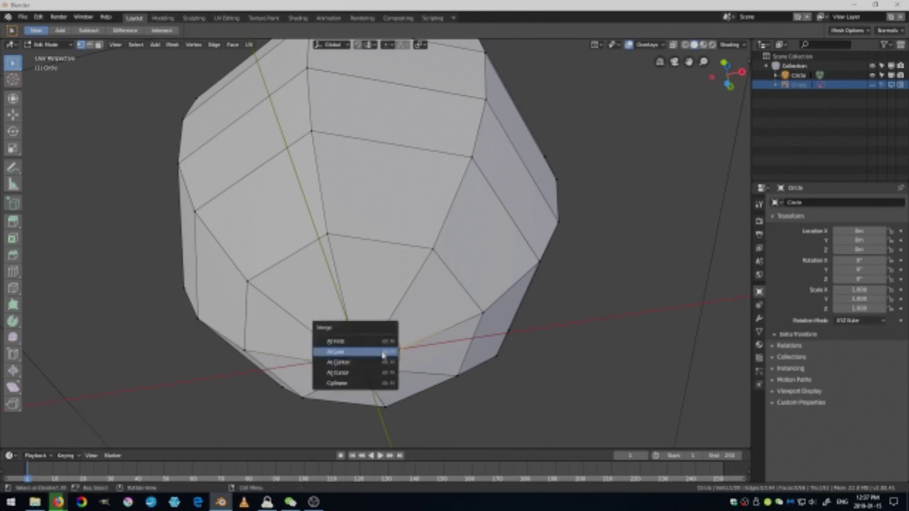
{"action": "left_click", "coordinate": [349, 345]}
{"action": "mouse_move", "coordinate": [349, 345]}
{"action": "middle_mouse_down"}
{"action": "mouse_move", "coordinate": [355, 392]}
{"action": "mouse_move", "coordinate": [346, 388]}
{"action": "mouse_move", "coordinate": [360, 385]}
{"action": "mouse_move", "coordinate": [360, 333]}
{"action": "middle_mouse_up"}
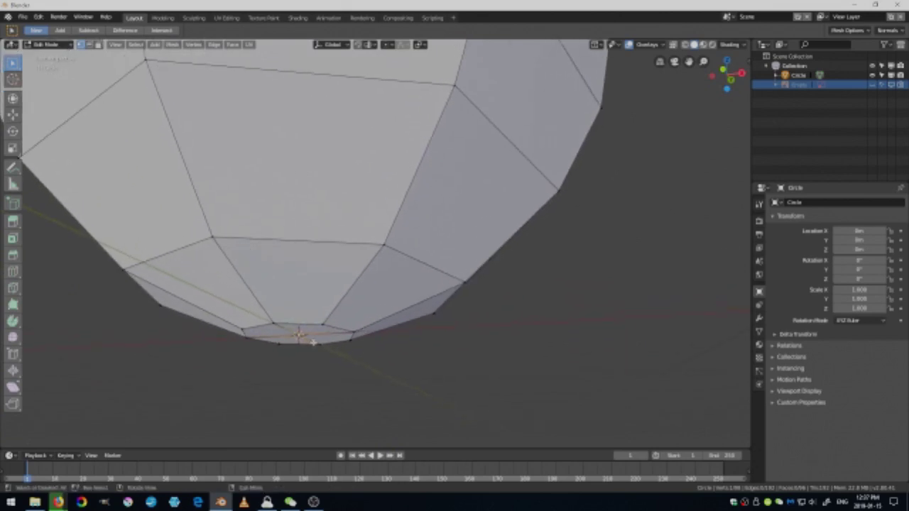
Move the centre vertex of the egg's bottom cap slightly outward along the Z axis
{"action": "key", "text": "g"}
{"action": "key", "text": "z"}
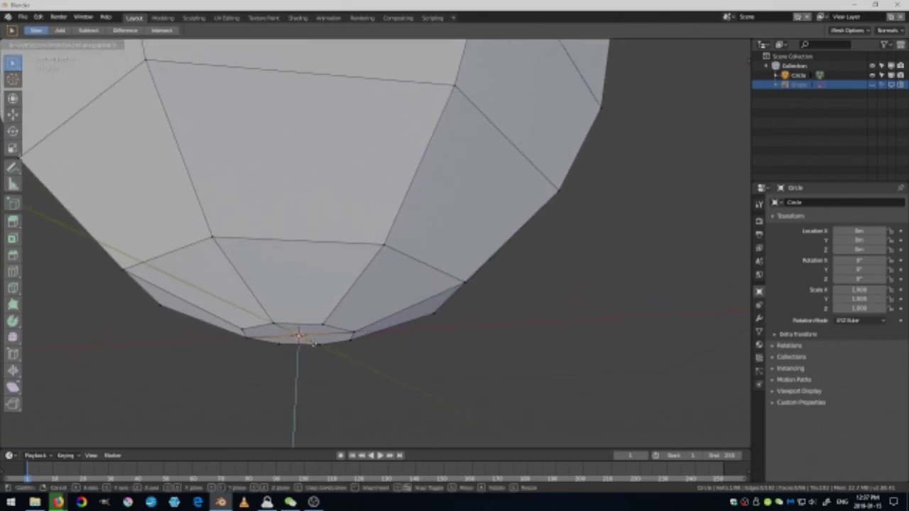
{"action": "left_click", "coordinate": [312, 345]}
Select the centre vertex of the egg's top cap and raise it slightly along the Z axis
{"action": "middle_click_drag", "start_coordinate": [312, 345], "coordinate": [364, 306]}
{"action": "middle_click_drag", "start_coordinate": [349, 92], "coordinate": [372, 177]}
{"action": "scroll", "coordinate": [362, 153], "scroll_direction": "up", "scroll_amount": 4}
{"action": "left_click", "coordinate": [348, 104]}
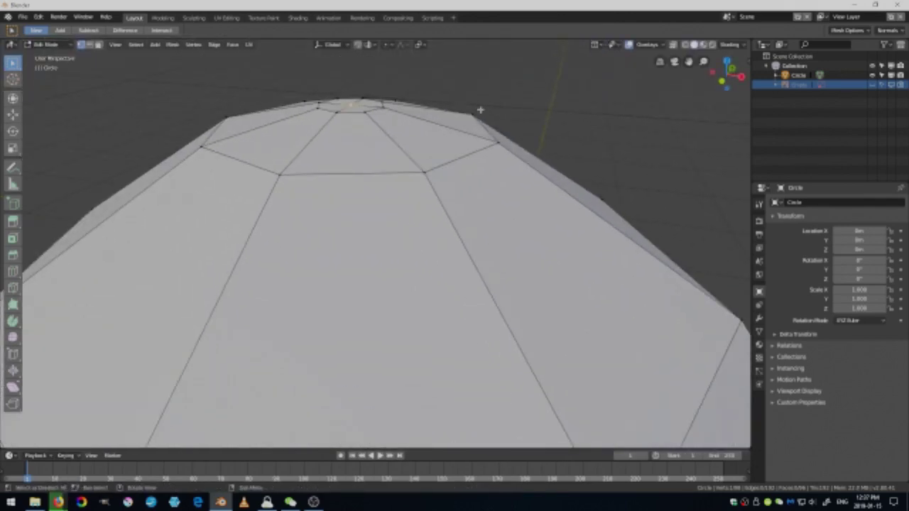
{"action": "key", "text": "g"}
{"action": "key", "text": "z"}
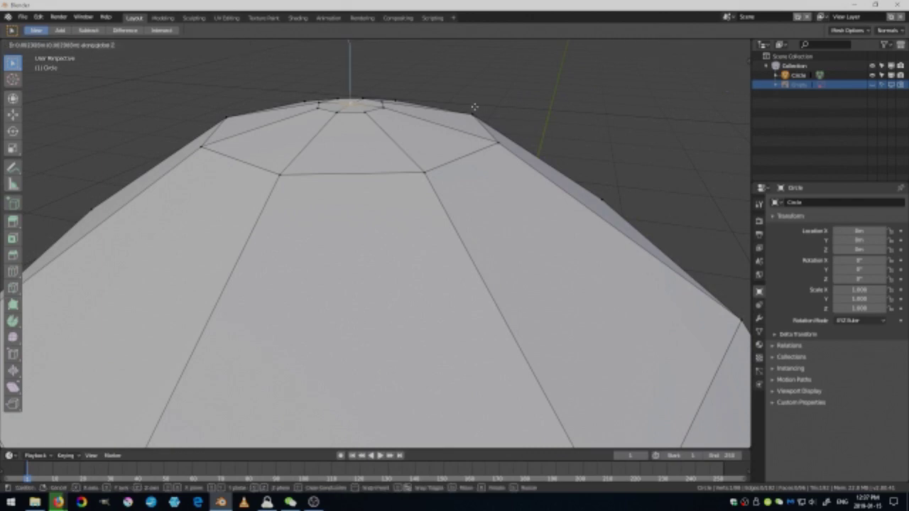
{"action": "left_click", "coordinate": [474, 106]}
Apply Smooth Faces shading to the whole egg mesh and return to Object Mode
{"action": "scroll", "coordinate": [462, 170], "scroll_direction": "down", "scroll_amount": 6}
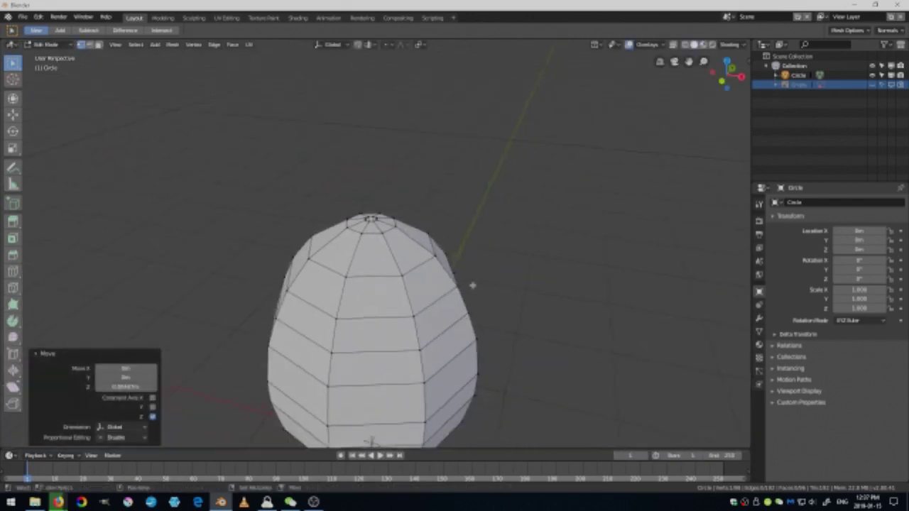
{"action": "middle_click_drag", "start_coordinate": [456, 225], "coordinate": [455, 262]}
{"action": "key", "text": "a"}
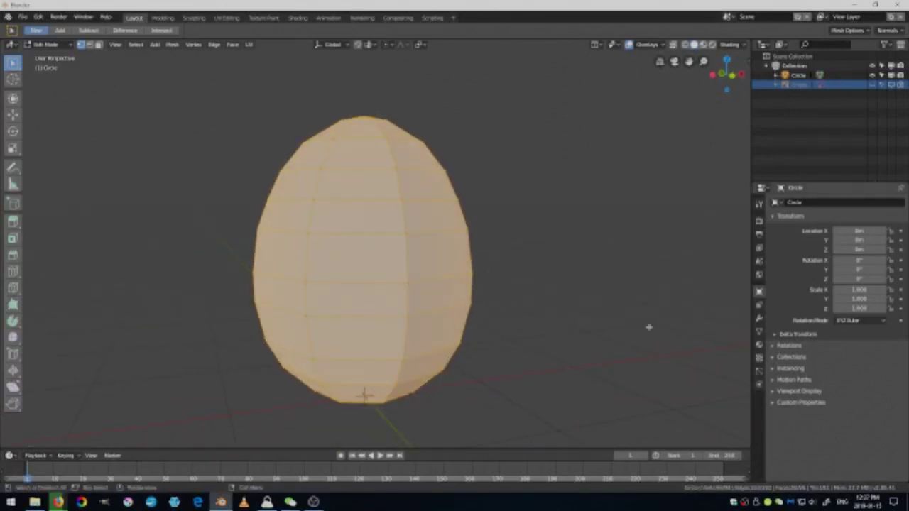
{"action": "left_click", "coordinate": [173, 44]}
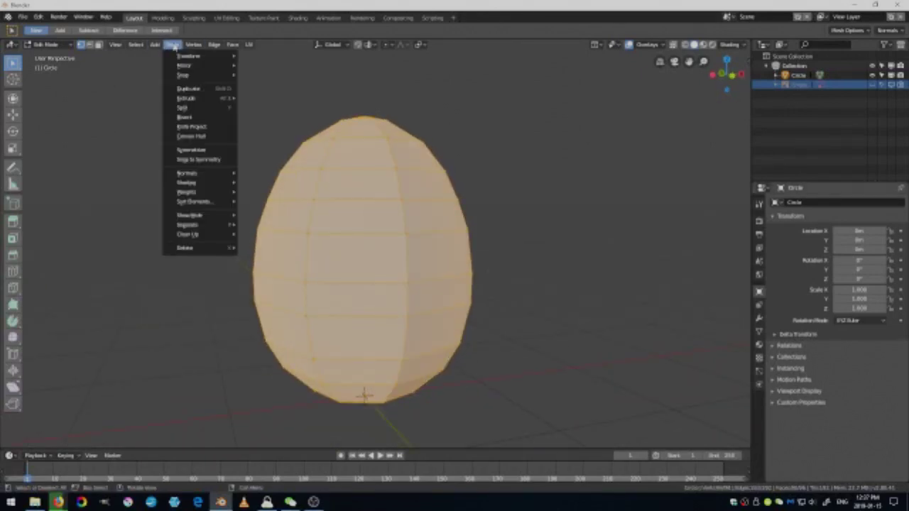
{"action": "mouse_move", "coordinate": [204, 183]}
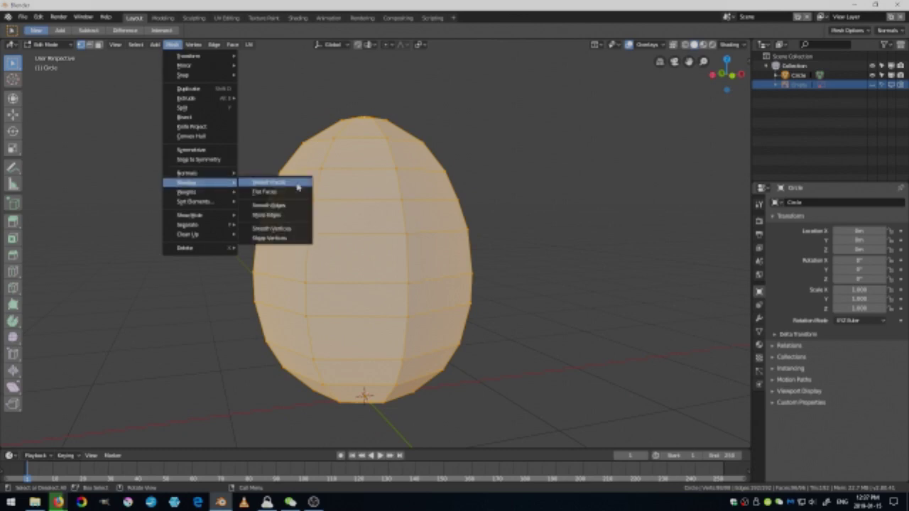
{"action": "left_click", "coordinate": [298, 186]}
{"action": "key", "text": "Tab"}
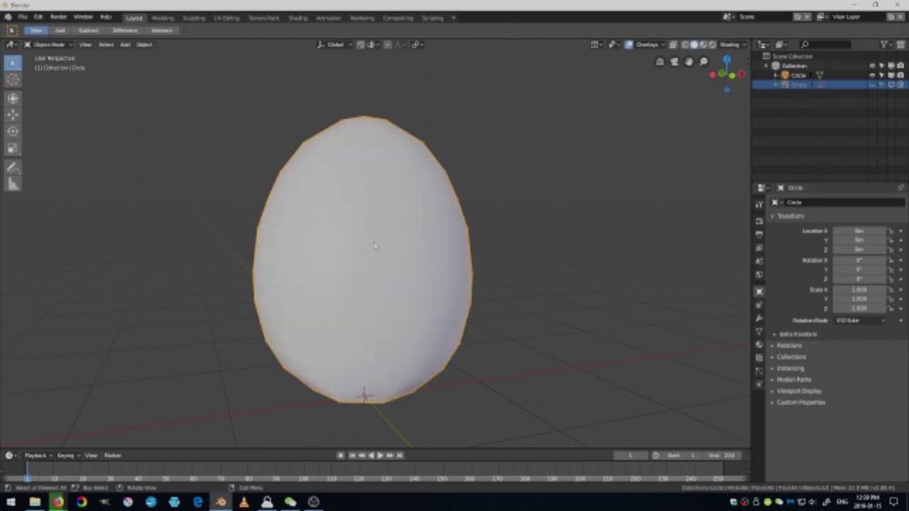
Add a Subdivision Surface modifier to the egg
{"action": "middle_click_drag", "start_coordinate": [371, 248], "coordinate": [377, 289]}
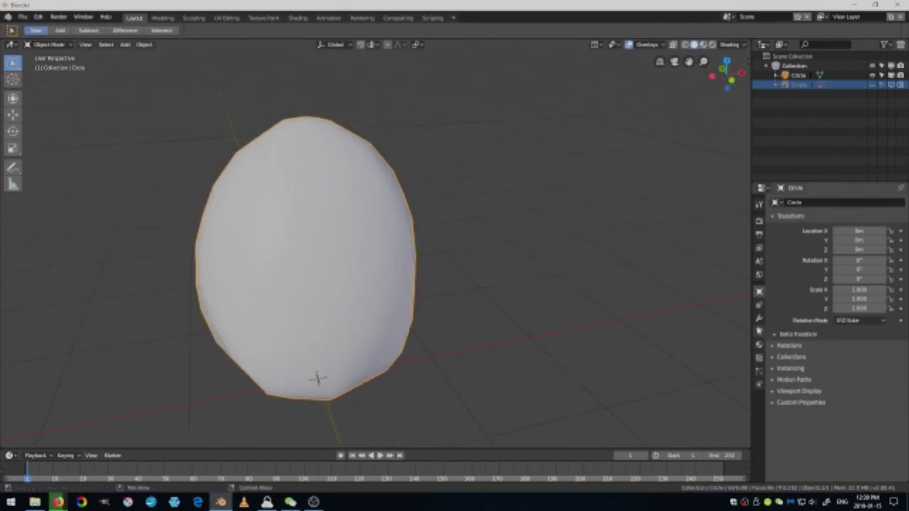
{"action": "left_click", "coordinate": [759, 320]}
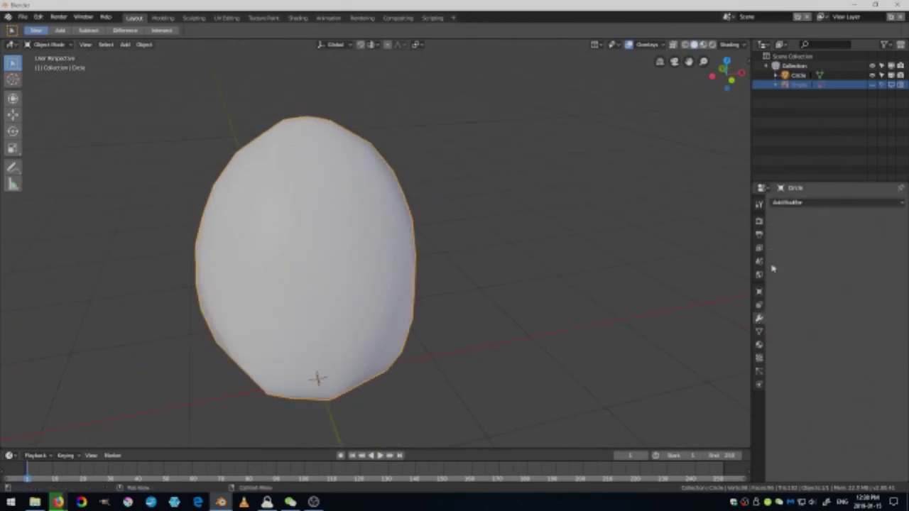
{"action": "left_click", "coordinate": [783, 204]}
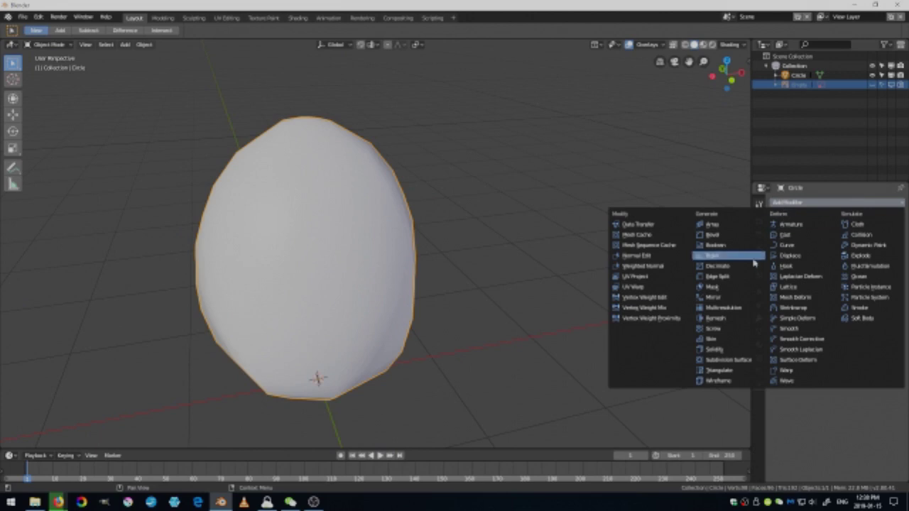
{"action": "left_click", "coordinate": [723, 365]}
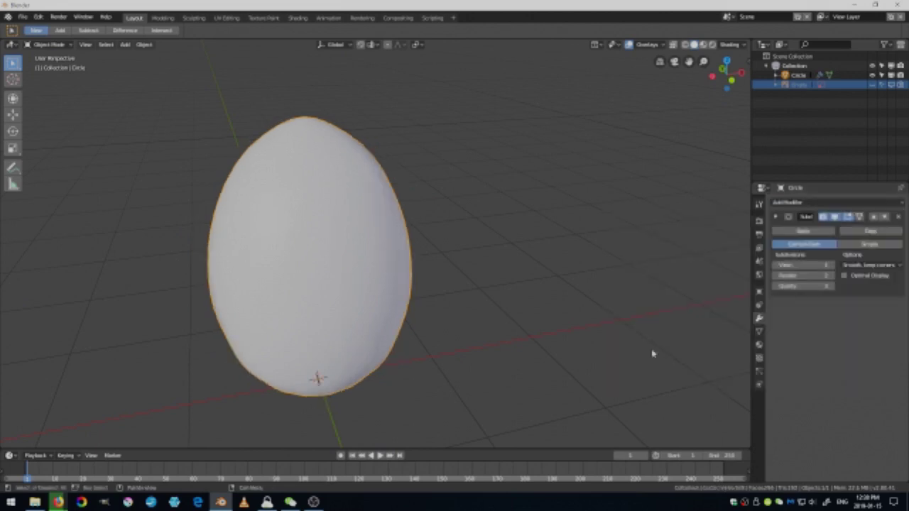
Try a viewport subdivision level of 2 on the egg, inspect the shape, and restore the level to 1
{"action": "middle_click_drag", "start_coordinate": [653, 355], "coordinate": [503, 367]}
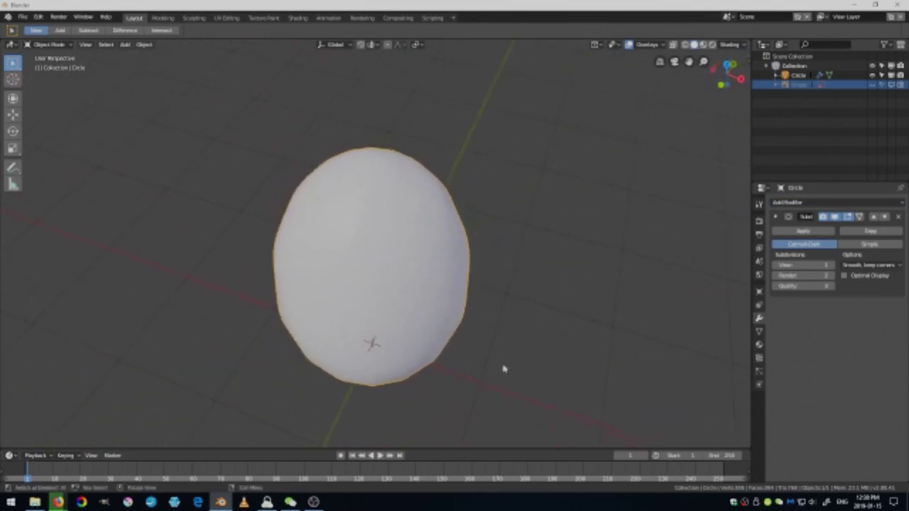
{"action": "left_click", "coordinate": [830, 265]}
{"action": "middle_click_drag", "start_coordinate": [475, 279], "coordinate": [450, 217]}
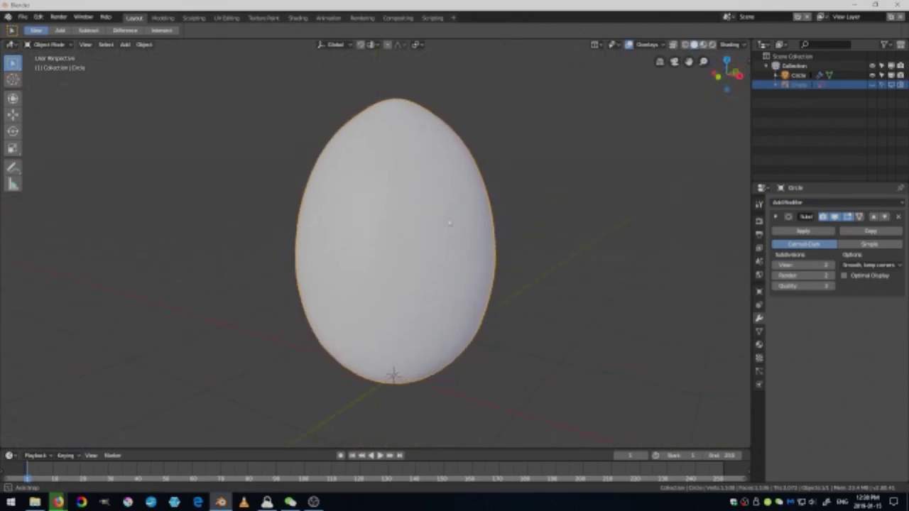
{"action": "left_click", "coordinate": [827, 264]}
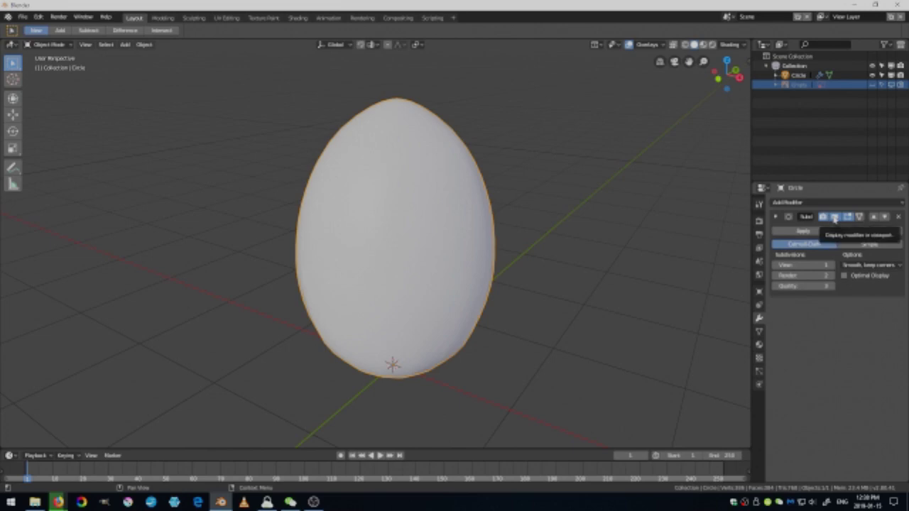
Turn off the Subdivision modifier's viewport display and set its render level to 3
{"action": "left_click", "coordinate": [834, 217]}
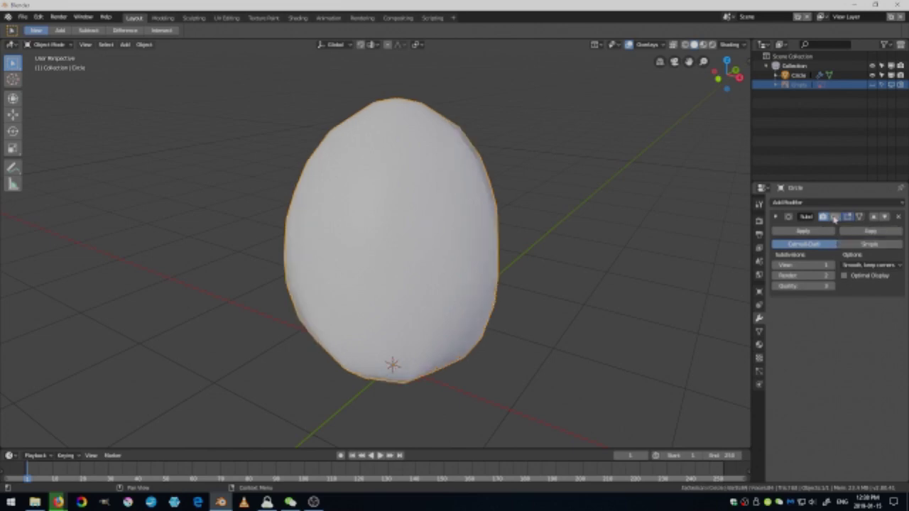
{"action": "middle_click_drag", "start_coordinate": [493, 288], "coordinate": [517, 310]}
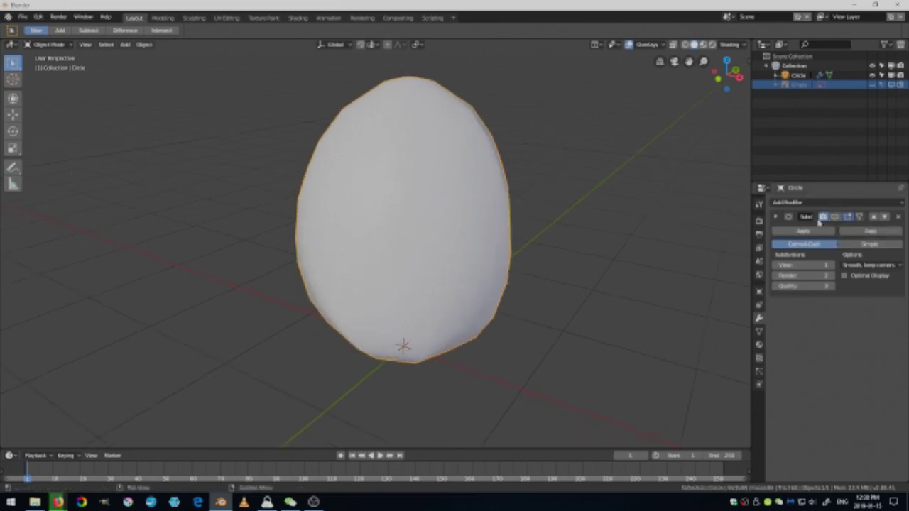
{"action": "middle_click_drag", "start_coordinate": [564, 291], "coordinate": [474, 315]}
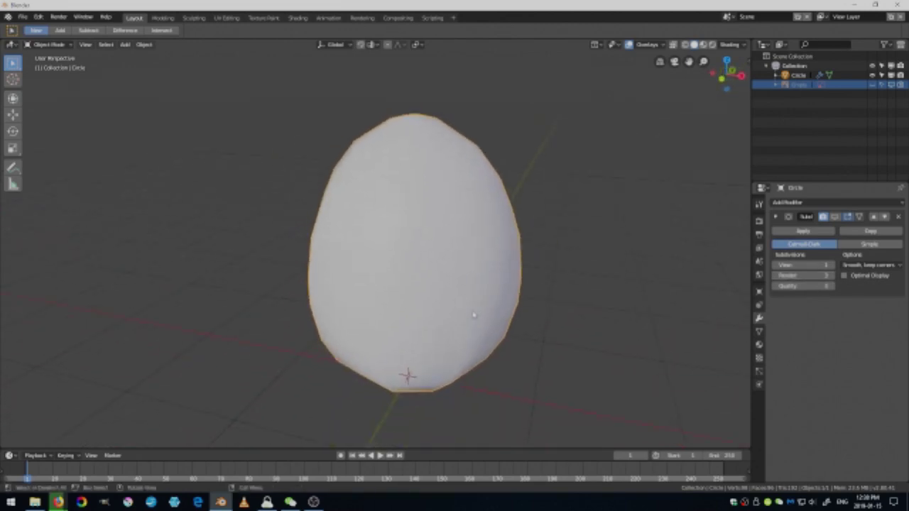
In Edit Mode, slide the fourth horizontal edge loop from the egg's top slightly downward to even out the spacing
{"action": "key", "text": "Tab"}
{"action": "middle_click_drag", "start_coordinate": [421, 258], "coordinate": [382, 225]}
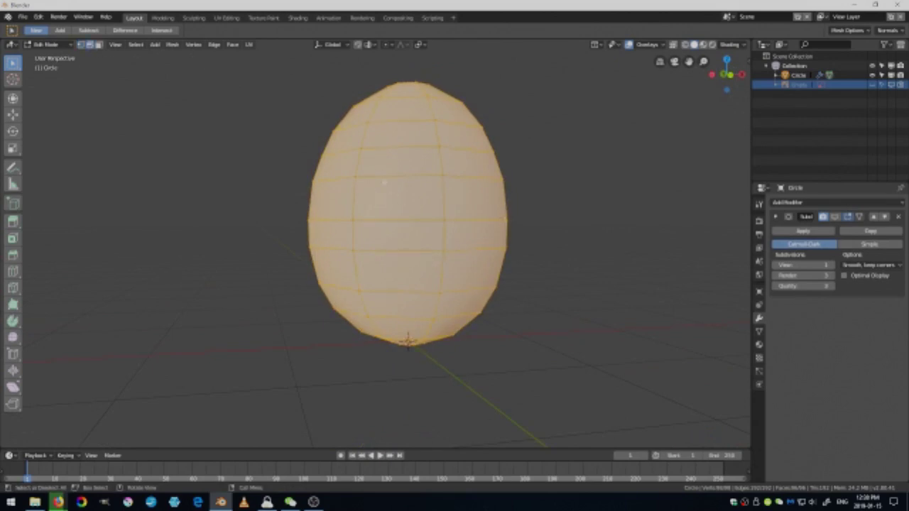
{"action": "left_click", "coordinate": [382, 178], "text": "alt"}
{"action": "middle_click_drag", "start_coordinate": [382, 178], "coordinate": [545, 261]}
{"action": "key", "text": "g"}
{"action": "key", "text": "g"}
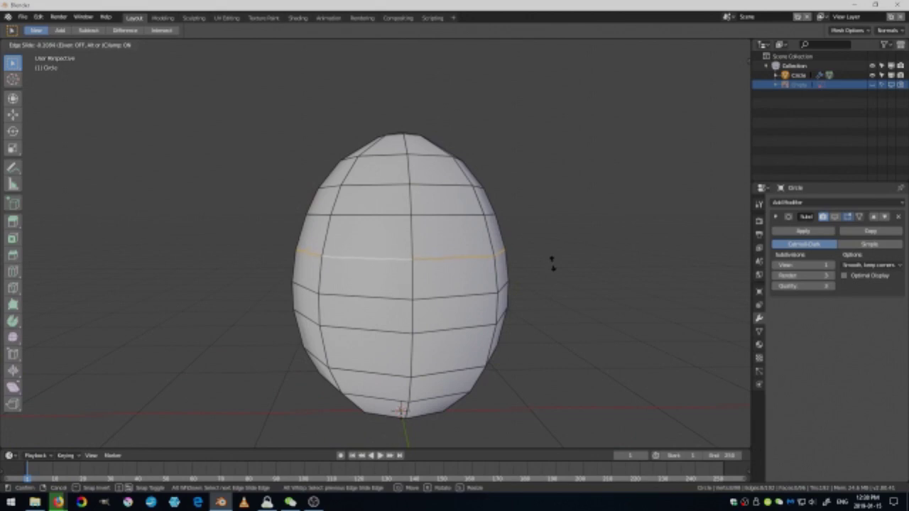
{"action": "left_click", "coordinate": [552, 262]}
Slide the third horizontal edge loop from the egg's top slightly downward
{"action": "left_click", "coordinate": [386, 214], "text": "alt"}
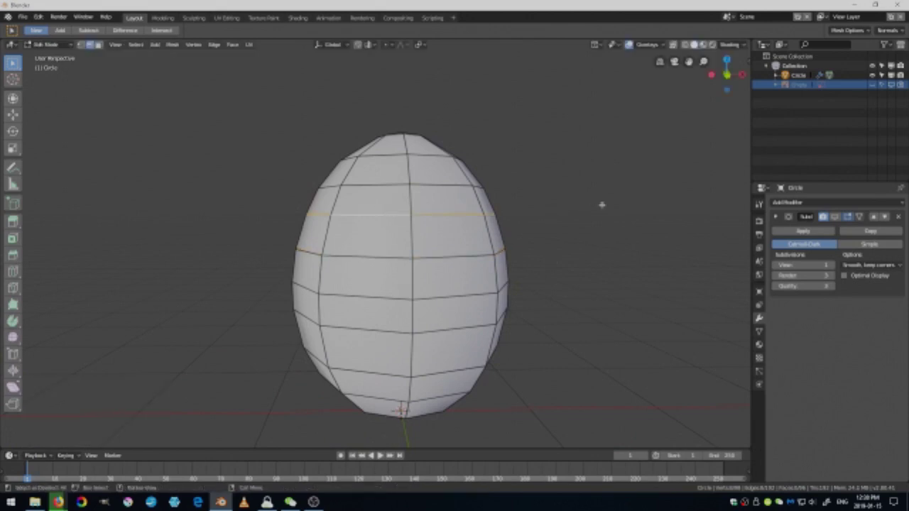
{"action": "key", "text": "g"}
{"action": "key", "text": "g"}
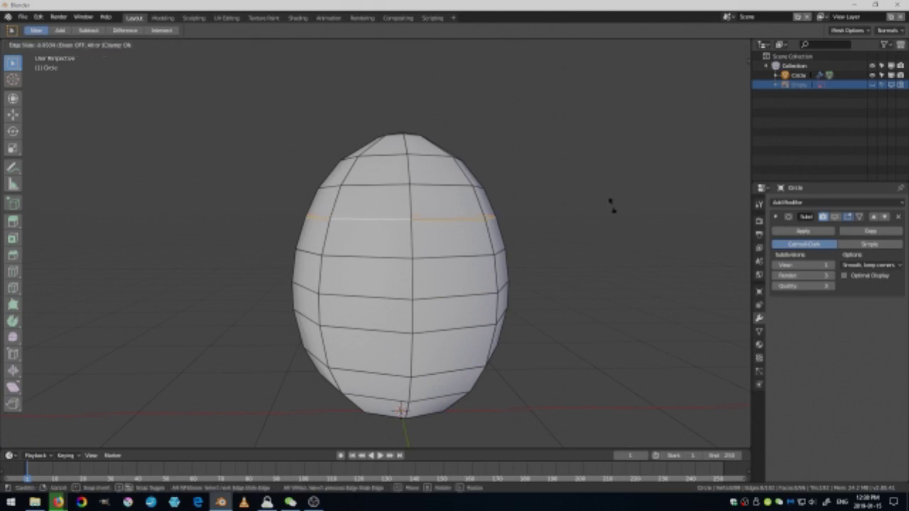
{"action": "left_click", "coordinate": [611, 205]}
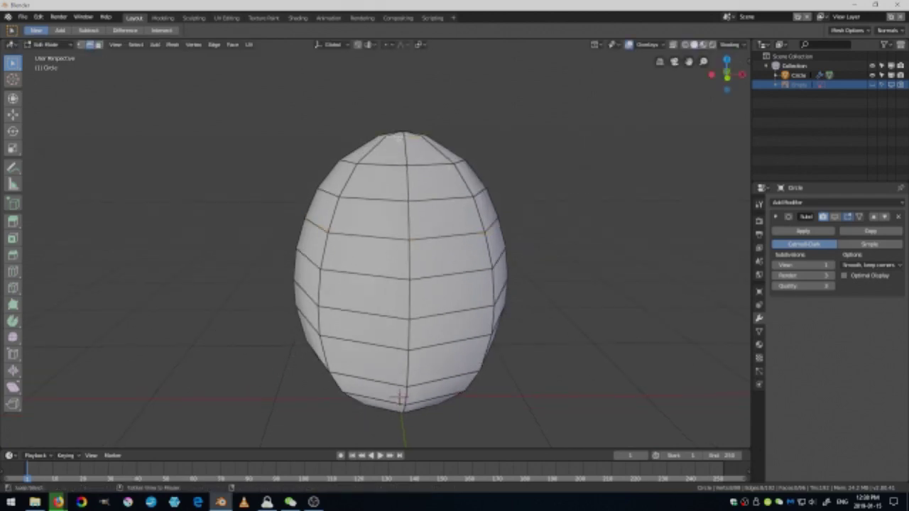
Slide the two edge loops nearest the egg's top to smooth the contour of the upper end
{"action": "key", "text": "g"}
{"action": "key", "text": "g"}
{"action": "left_click", "coordinate": [521, 156]}
{"action": "left_click", "coordinate": [433, 165], "text": "alt"}
{"action": "key", "text": "g"}
{"action": "key", "text": "g"}
{"action": "left_click", "coordinate": [552, 177]}
Slide an edge loop near the egg's bottom end to smooth its underside contour
{"action": "middle_click_drag", "start_coordinate": [550, 213], "coordinate": [540, 135]}
{"action": "left_click", "coordinate": [415, 419], "text": "alt"}
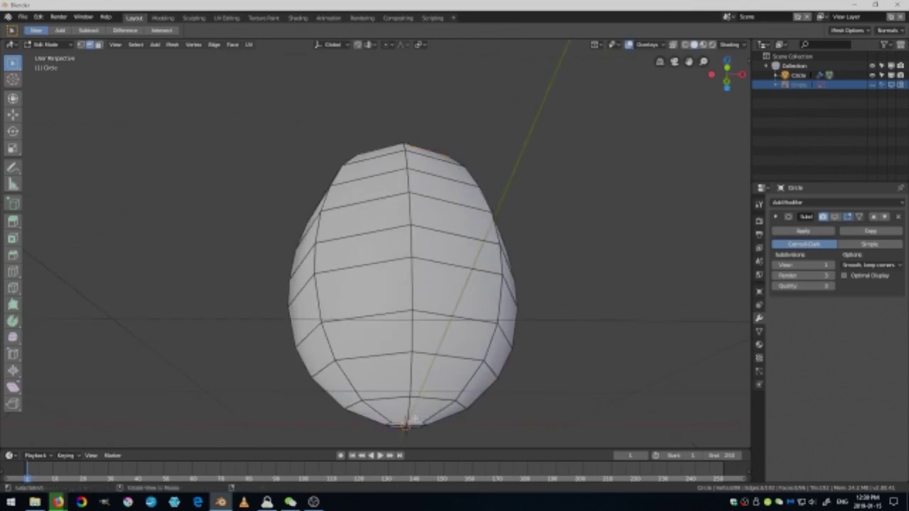
{"action": "middle_click_drag", "start_coordinate": [415, 419], "coordinate": [376, 355]}
{"action": "left_click", "coordinate": [408, 321], "text": "alt"}
{"action": "key", "text": "g"}
{"action": "key", "text": "g"}
{"action": "left_click", "coordinate": [483, 310]}
Slide two neighbouring edge loops in the egg's lower half to even out their spacing
{"action": "middle_click_drag", "start_coordinate": [476, 305], "coordinate": [454, 355]}
{"action": "left_click", "coordinate": [405, 247], "text": "alt"}
{"action": "key", "text": "g"}
{"action": "key", "text": "g"}
{"action": "left_click", "coordinate": [397, 286], "text": "alt"}
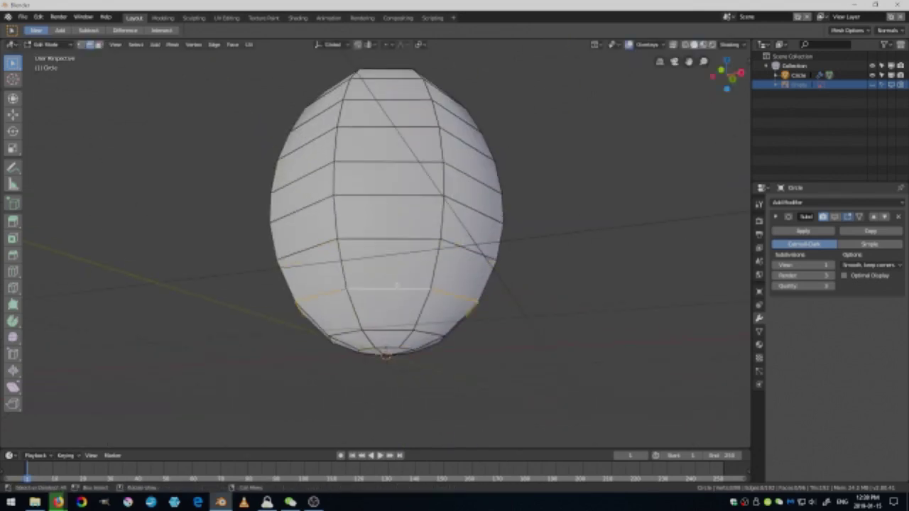
{"action": "key", "text": "g"}
{"action": "key", "text": "g"}
{"action": "left_click", "coordinate": [397, 291]}
Slide the small edge loop around the egg's top vertex slightly and return to Object Mode
{"action": "middle_click_drag", "start_coordinate": [398, 291], "coordinate": [369, 383]}
{"action": "scroll", "coordinate": [369, 384], "scroll_direction": "up", "scroll_amount": 4}
{"action": "left_click", "coordinate": [394, 199], "text": "alt"}
{"action": "key", "text": "g"}
{"action": "key", "text": "g"}
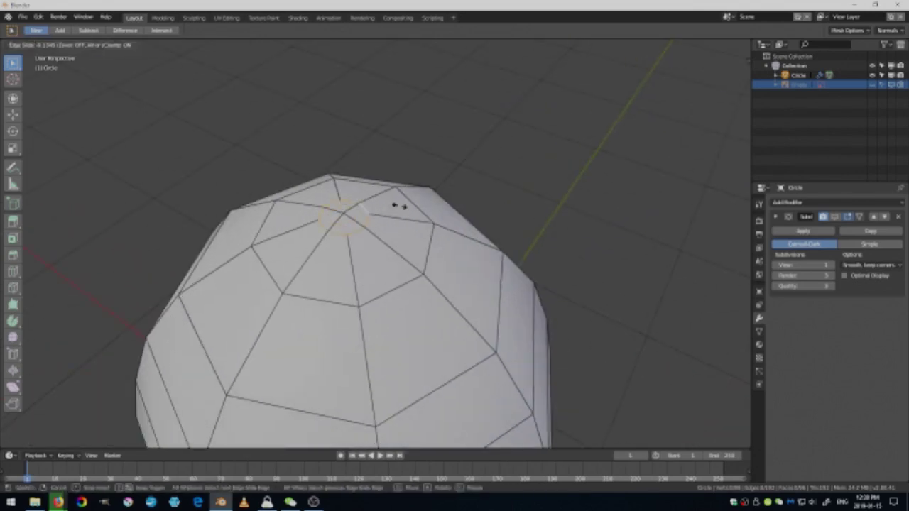
{"action": "left_click", "coordinate": [399, 206]}
{"action": "scroll", "coordinate": [399, 205], "scroll_direction": "down", "scroll_amount": 5}
{"action": "middle_click_drag", "start_coordinate": [426, 313], "coordinate": [474, 236]}
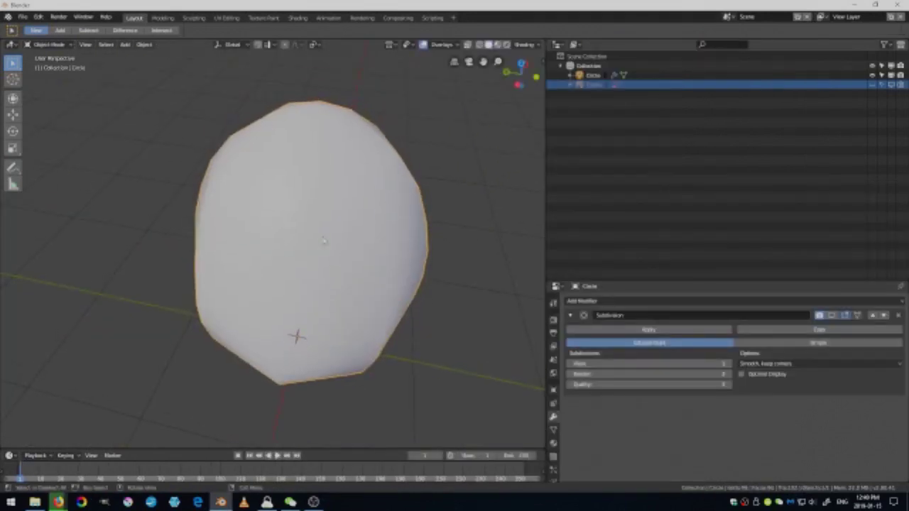
Make the timeline area taller and widen the 3D viewport by narrowing the Outliner and Properties editors
{"action": "scroll", "coordinate": [294, 329], "scroll_direction": "down", "scroll_amount": 2}
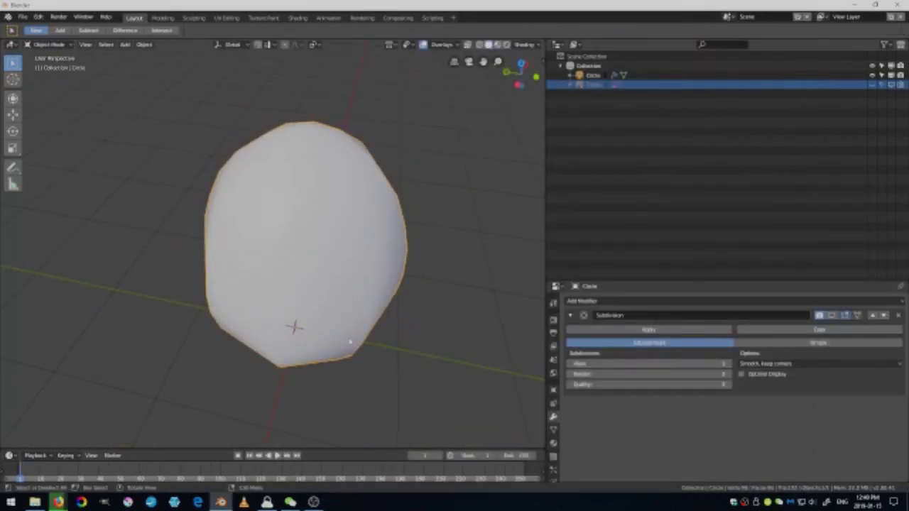
{"action": "left_click_drag", "start_coordinate": [310, 450], "coordinate": [315, 335]}
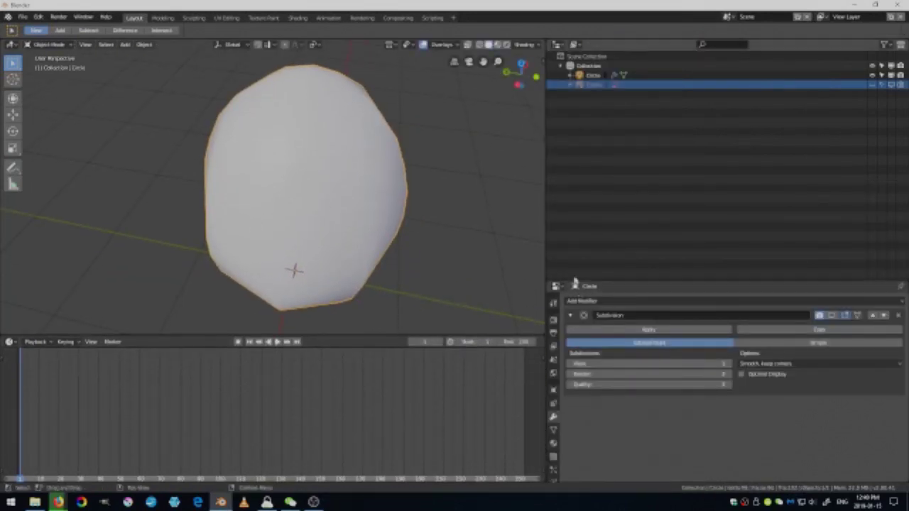
{"action": "left_click_drag", "start_coordinate": [544, 246], "coordinate": [689, 246]}
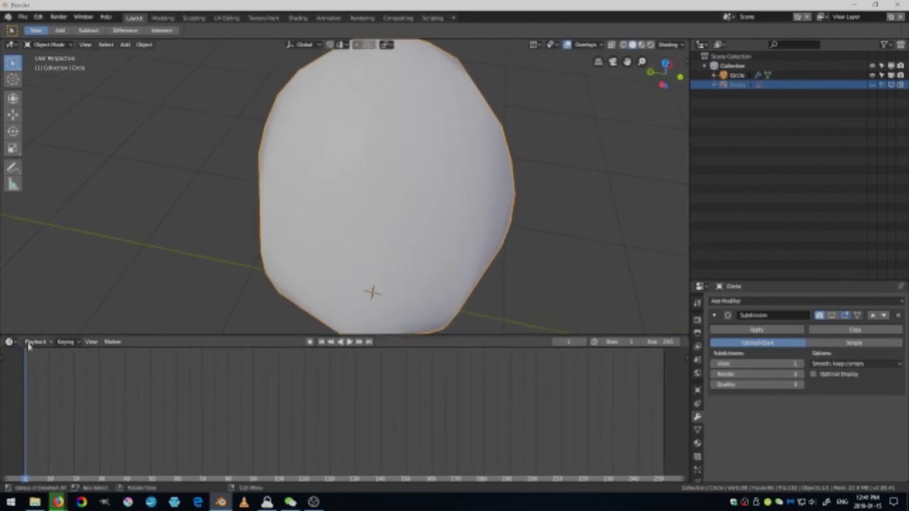
Change the timeline area to the Shader Editor and enlarge it to about half the window's height
{"action": "left_click", "coordinate": [9, 342]}
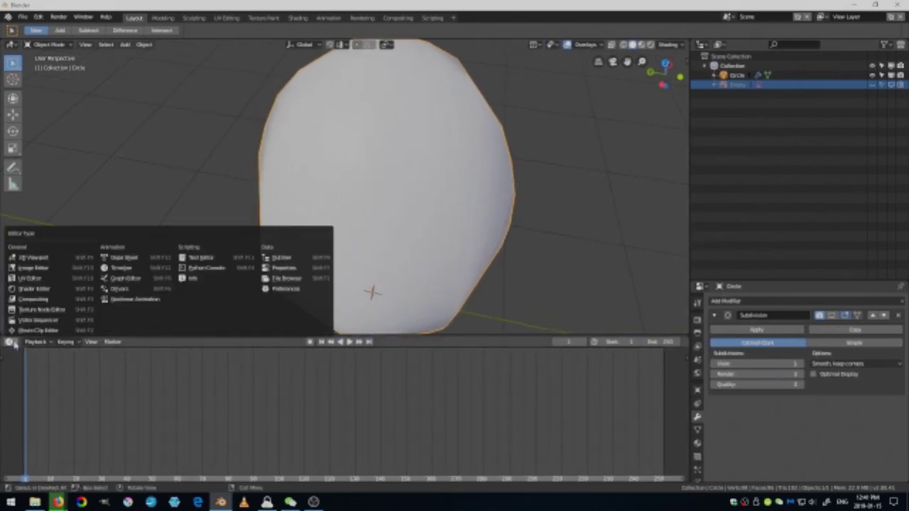
{"action": "left_click", "coordinate": [45, 289]}
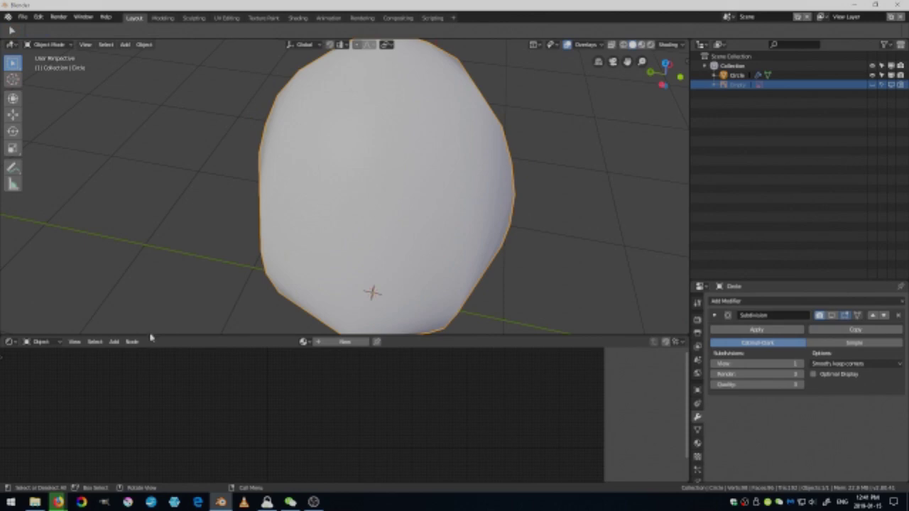
{"action": "left_click_drag", "start_coordinate": [146, 332], "coordinate": [149, 264]}
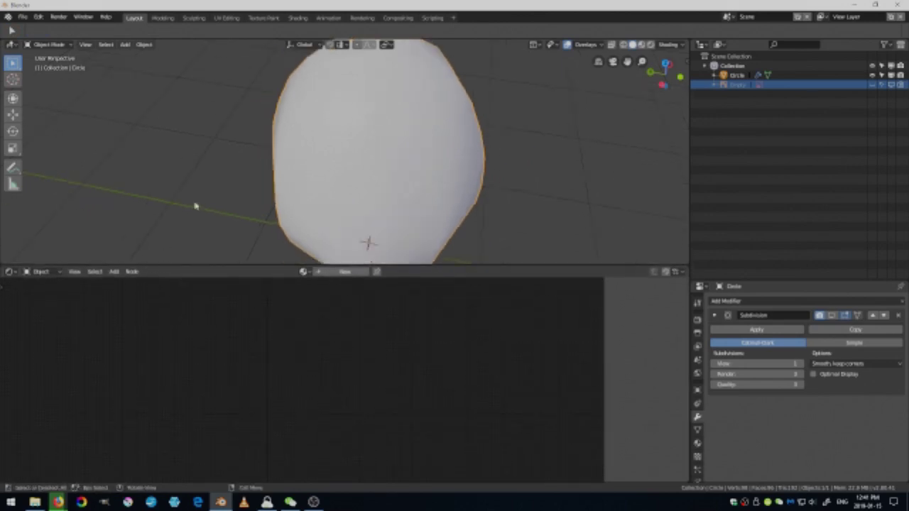
Create a new material for the egg and name it Egg_Shader
{"action": "scroll", "coordinate": [256, 182], "scroll_direction": "down", "scroll_amount": 3}
{"action": "middle_click_drag", "start_coordinate": [255, 183], "coordinate": [305, 193]}
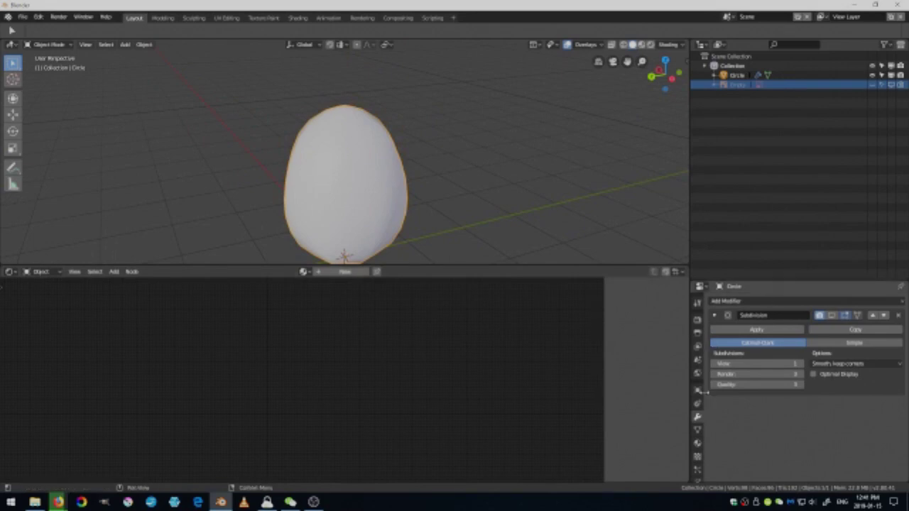
{"action": "left_click", "coordinate": [698, 444]}
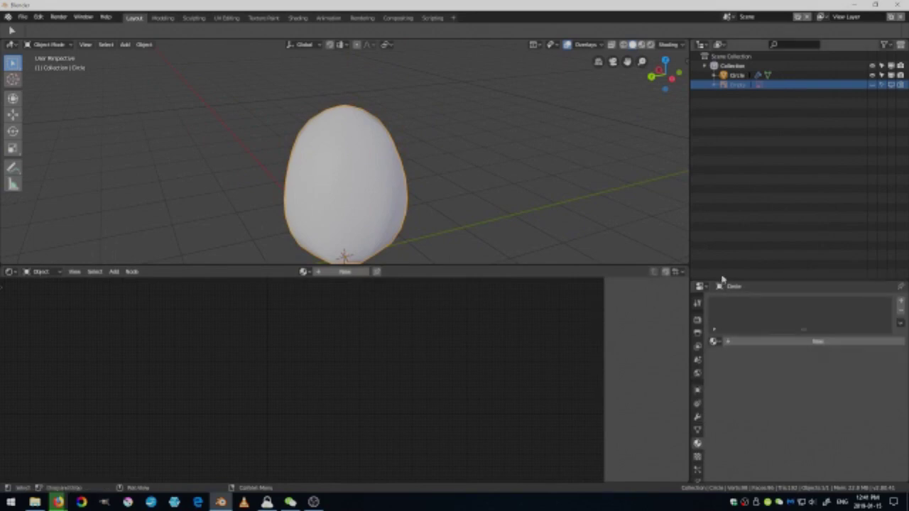
{"action": "left_click_drag", "start_coordinate": [720, 280], "coordinate": [723, 197]}
{"action": "left_click", "coordinate": [745, 259]}
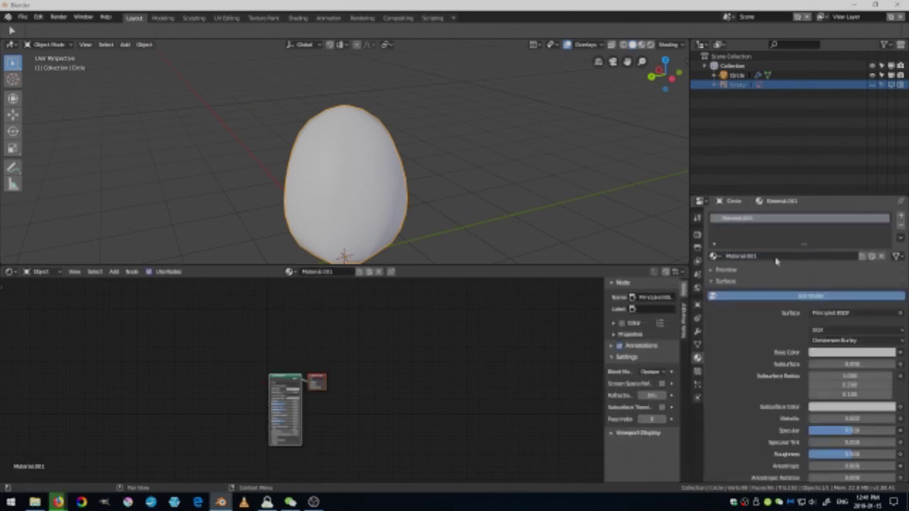
{"action": "double_click", "coordinate": [757, 256]}
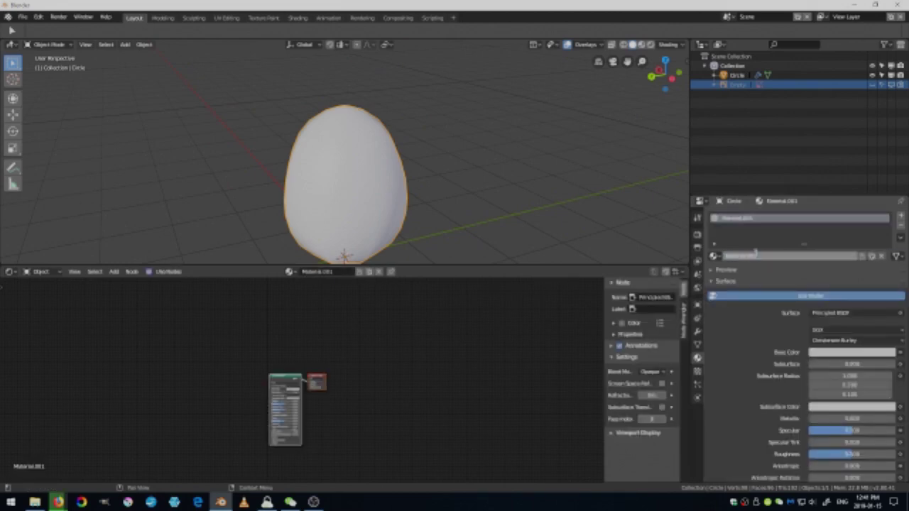
{"action": "type", "text": "K"}
{"action": "type", "text": "gg_Shader"}
{"action": "key", "text": "Return"}
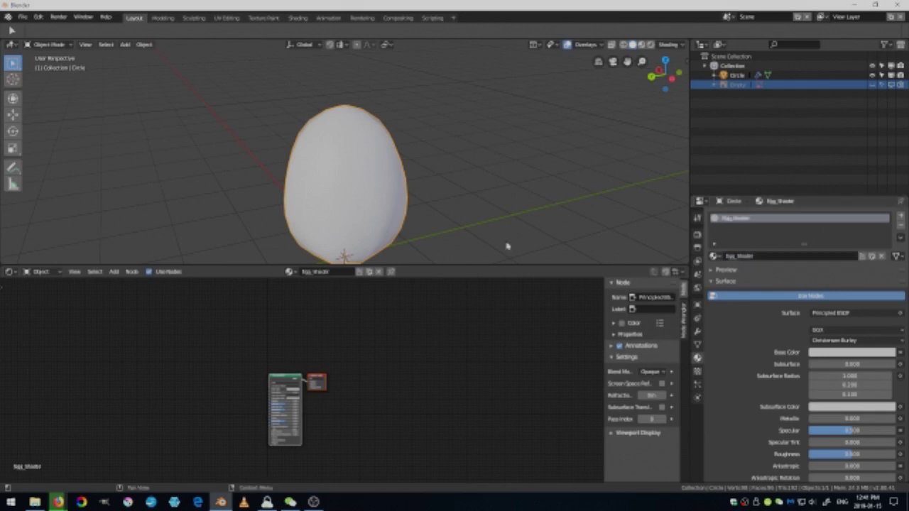
Unhide the reference image empty and make it selectable in the viewport
{"action": "scroll", "coordinate": [298, 397], "scroll_direction": "up", "scroll_amount": 2}
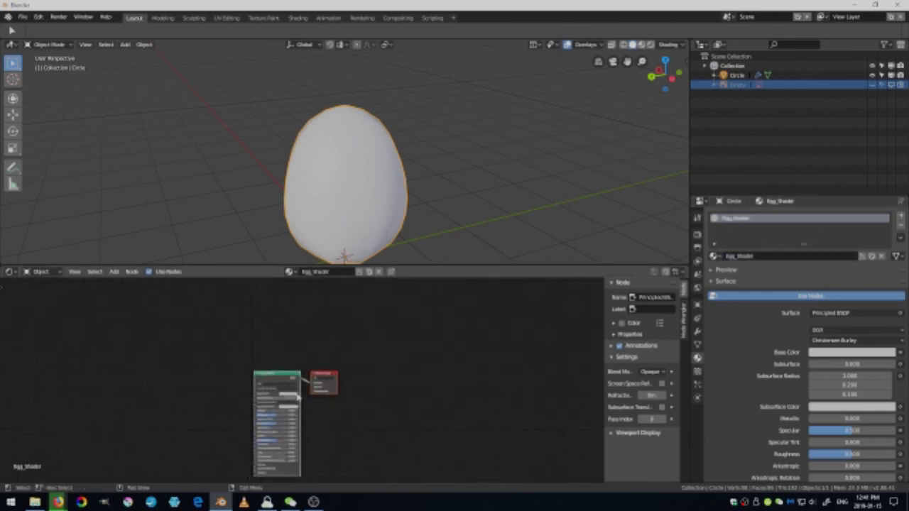
{"action": "scroll", "coordinate": [299, 398], "scroll_direction": "up", "scroll_amount": 3}
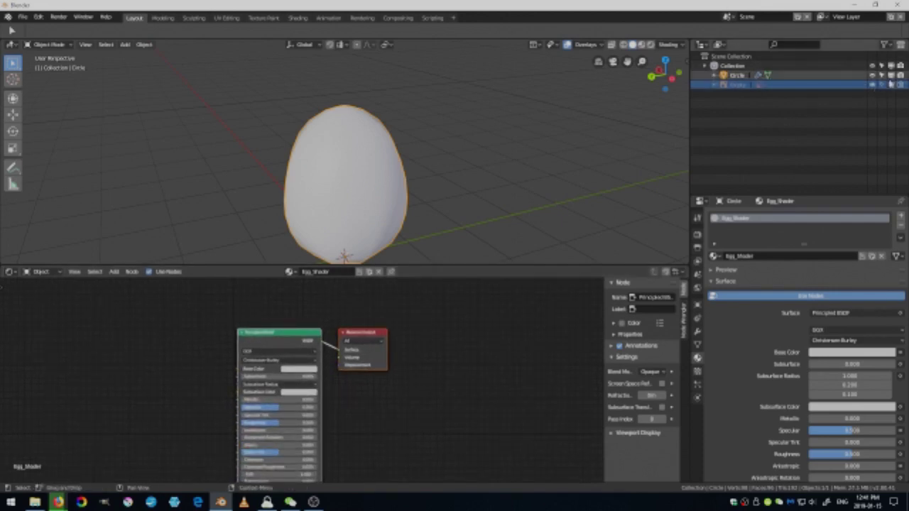
{"action": "key", "text": "alt+h"}
{"action": "middle_click_drag", "start_coordinate": [374, 107], "coordinate": [403, 162]}
{"action": "key", "text": "KP_1"}
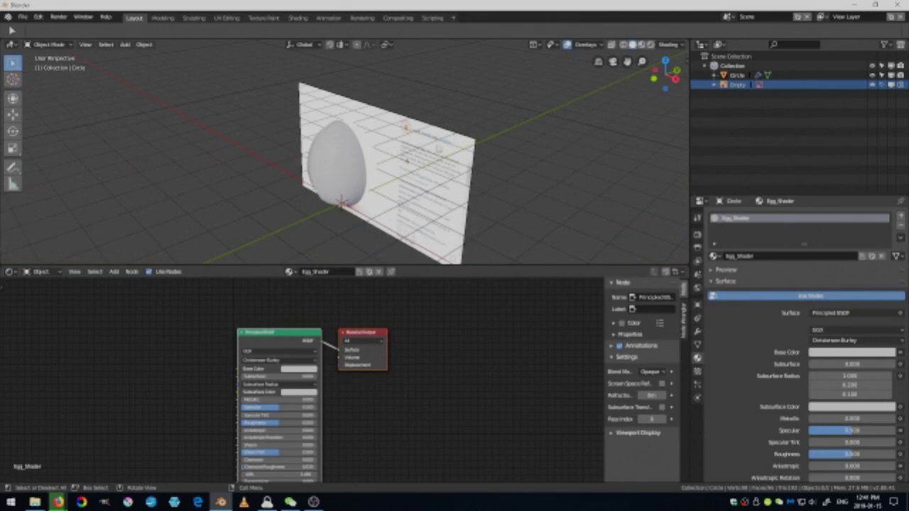
{"action": "left_click", "coordinate": [881, 85]}
Move the reference image back along the Y axis so it stands clear behind the egg model
{"action": "left_click", "coordinate": [434, 158]}
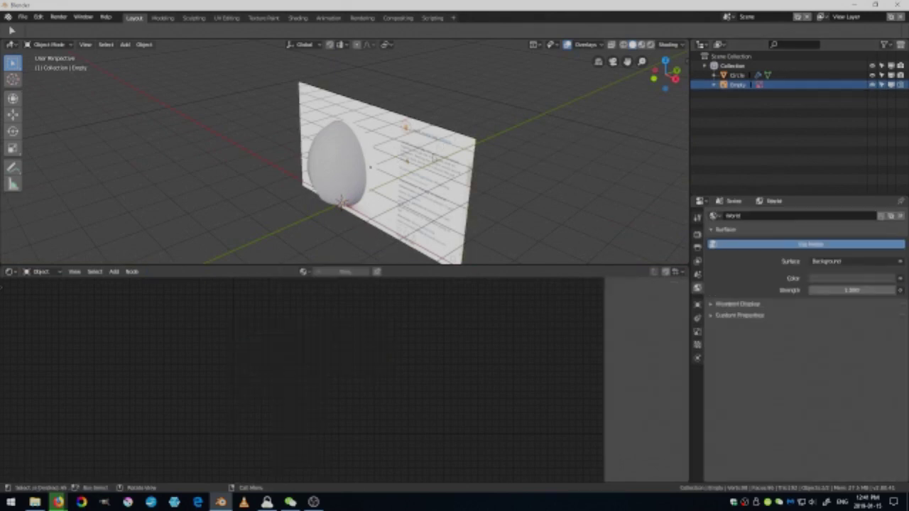
{"action": "key", "text": "g"}
{"action": "key", "text": "y"}
{"action": "left_click", "coordinate": [498, 140]}
Select the egg model and move its Principled BSDF node well away from the Material Output node
{"action": "scroll", "coordinate": [443, 172], "scroll_direction": "up", "scroll_amount": 4}
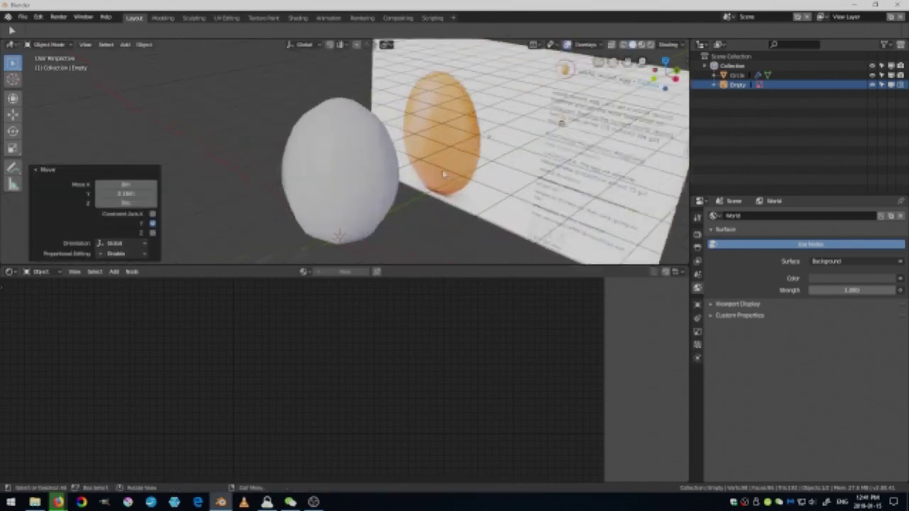
{"action": "middle_click_drag", "start_coordinate": [490, 163], "coordinate": [448, 176], "text": "shift"}
{"action": "middle_click_drag", "start_coordinate": [550, 136], "coordinate": [441, 89]}
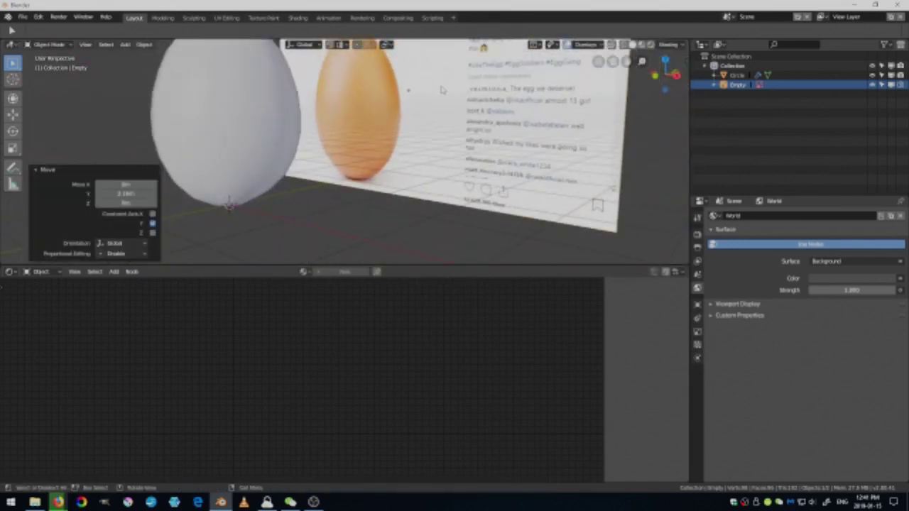
{"action": "left_click", "coordinate": [183, 136]}
{"action": "middle_click_drag", "start_coordinate": [282, 348], "coordinate": [301, 342]}
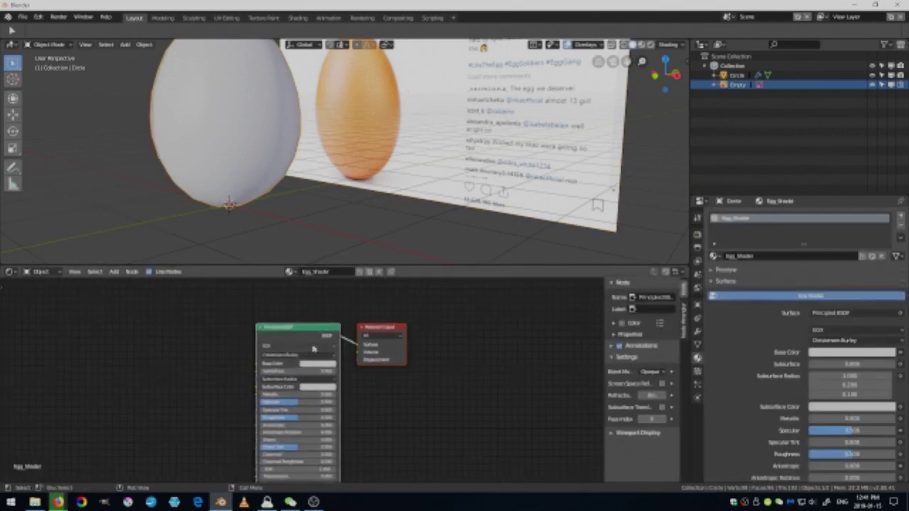
{"action": "left_click_drag", "start_coordinate": [301, 335], "coordinate": [180, 323]}
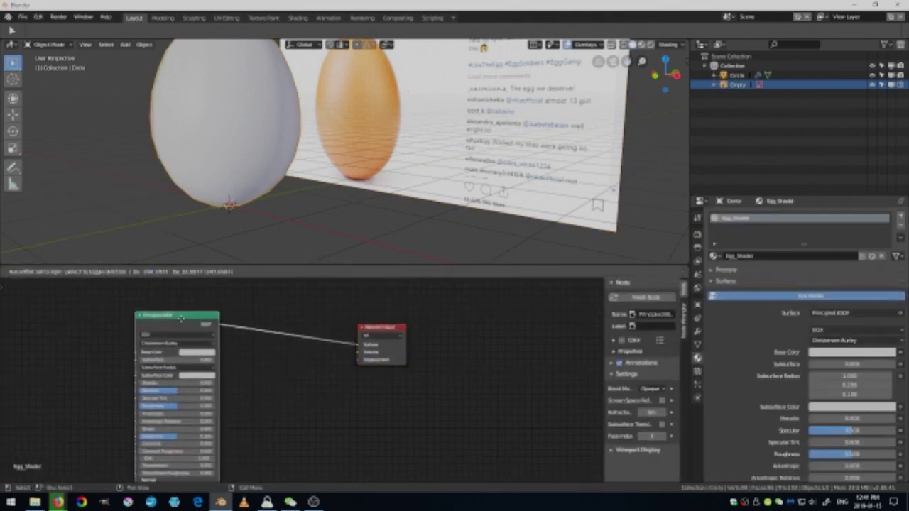
Sample the Base Color from the orange egg in the reference image and switch the viewport to LookDev shading
{"action": "left_click", "coordinate": [206, 353]}
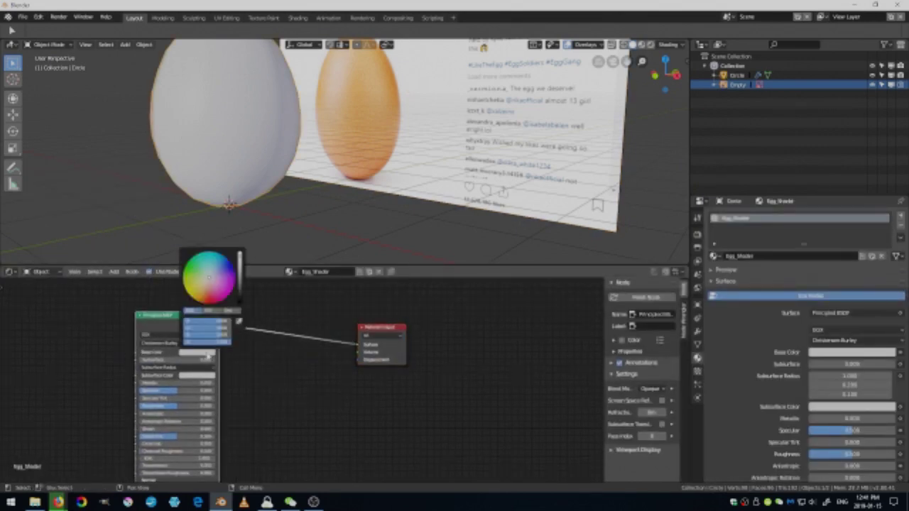
{"action": "left_click", "coordinate": [239, 322]}
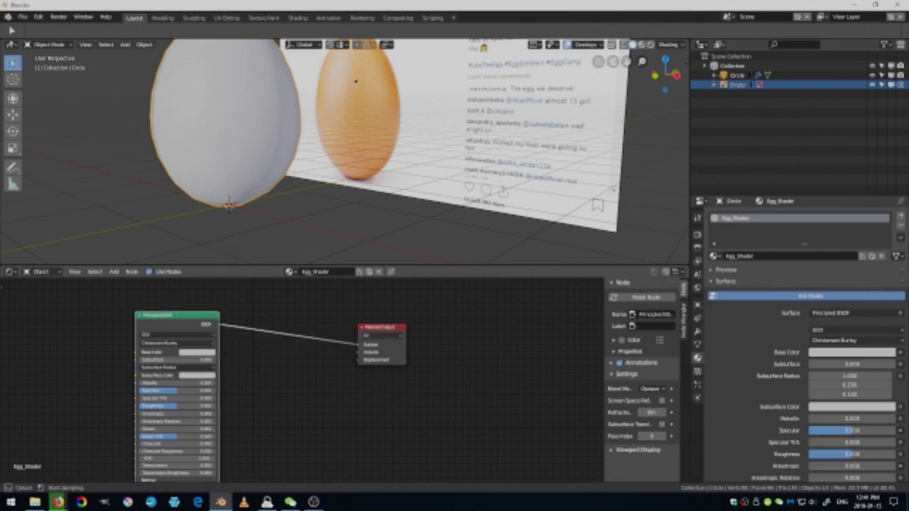
{"action": "left_click", "coordinate": [355, 81]}
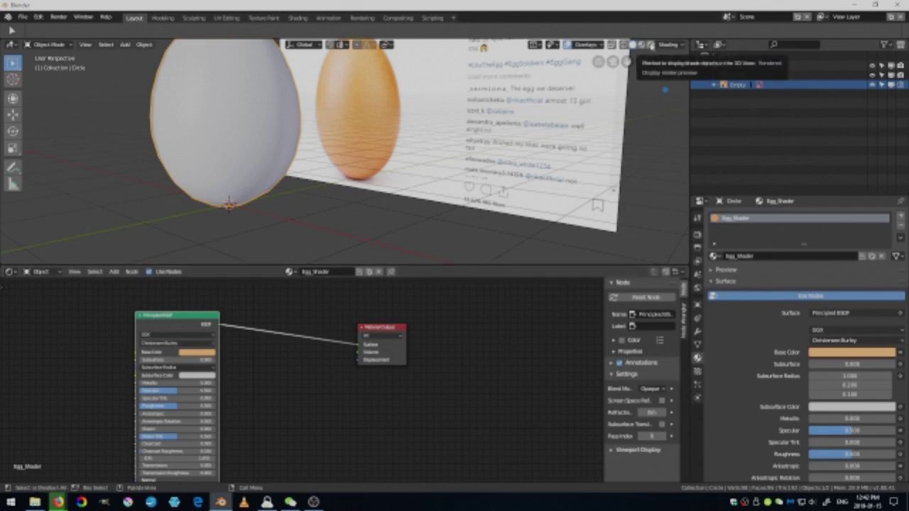
{"action": "left_click", "coordinate": [642, 45]}
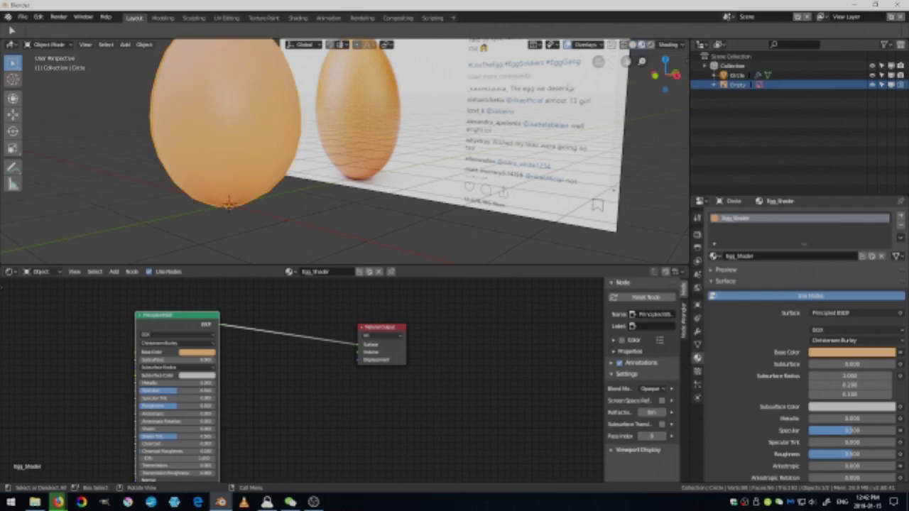
Try a Roughness of 0 and a slightly higher value on the Principled BSDF, and reset it to 0.5
{"action": "middle_click_drag", "start_coordinate": [395, 159], "coordinate": [272, 126], "text": "shift"}
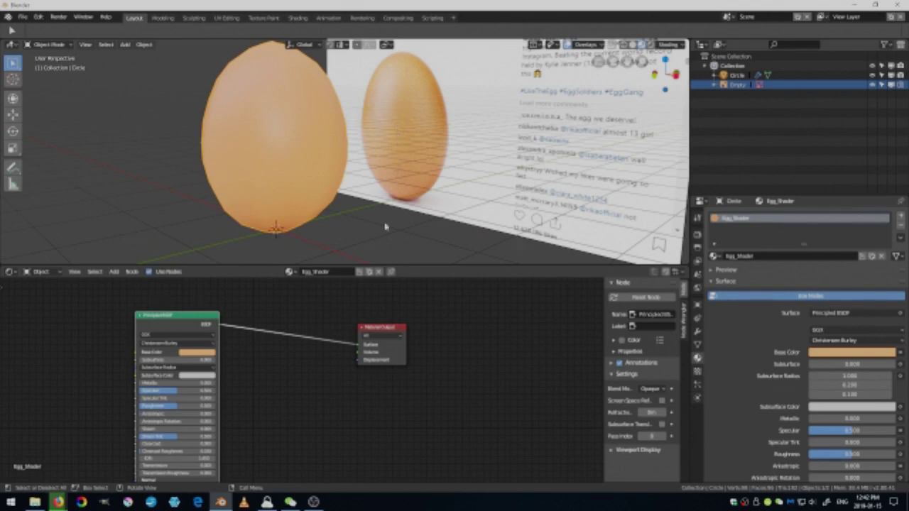
{"action": "middle_click_drag", "start_coordinate": [282, 377], "coordinate": [335, 372]}
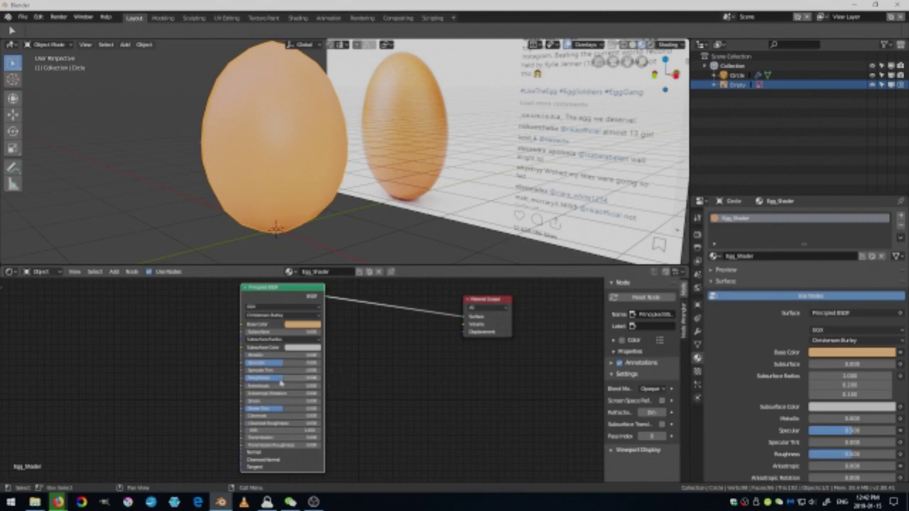
{"action": "left_click_drag", "start_coordinate": [282, 382], "coordinate": [245, 382]}
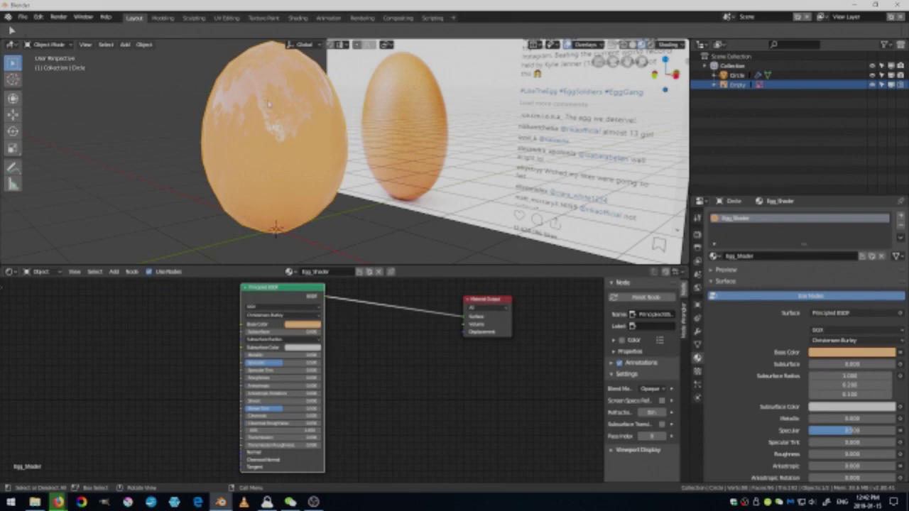
{"action": "left_click_drag", "start_coordinate": [253, 381], "coordinate": [258, 382]}
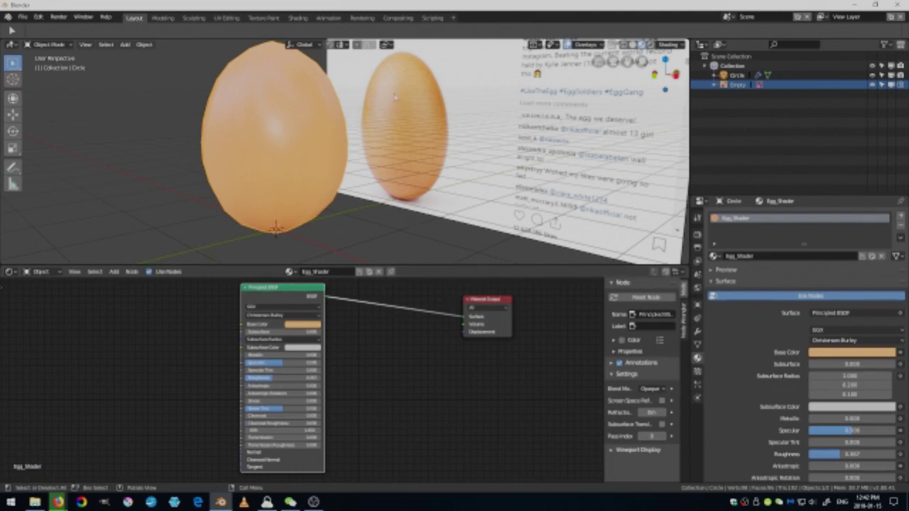
{"action": "left_click", "coordinate": [308, 378]}
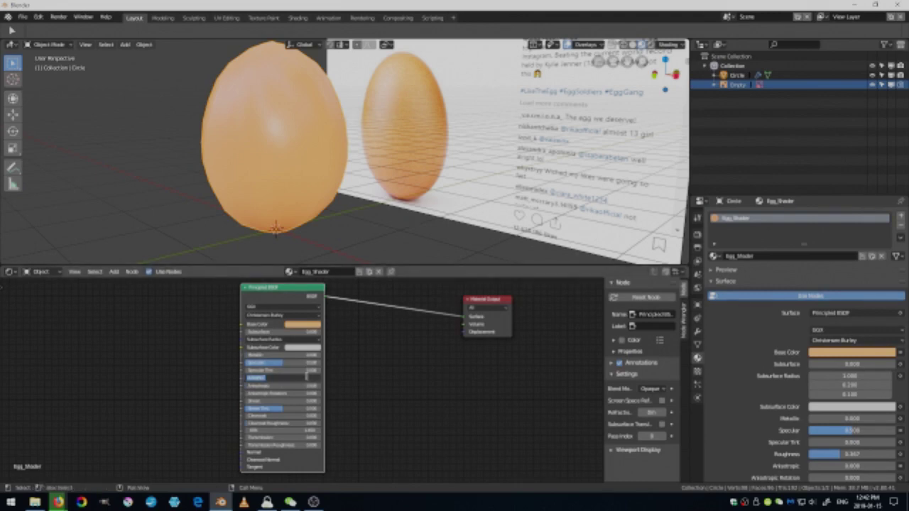
{"action": "type", "text": "0.5"}
{"action": "key", "text": "Return"}
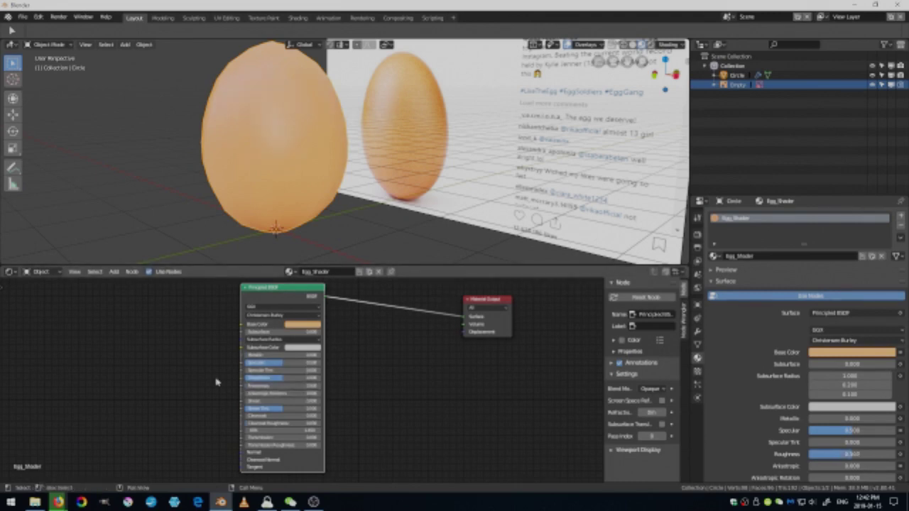
Check in the add-on preferences that Node Wrangler is enabled and close the preferences
{"action": "middle_click_drag", "start_coordinate": [191, 375], "coordinate": [247, 362]}
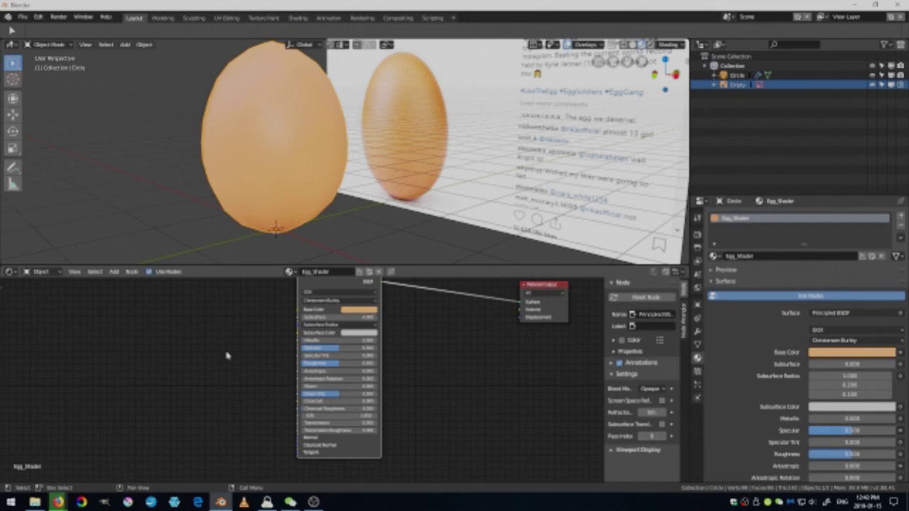
{"action": "key", "text": "shift+a"}
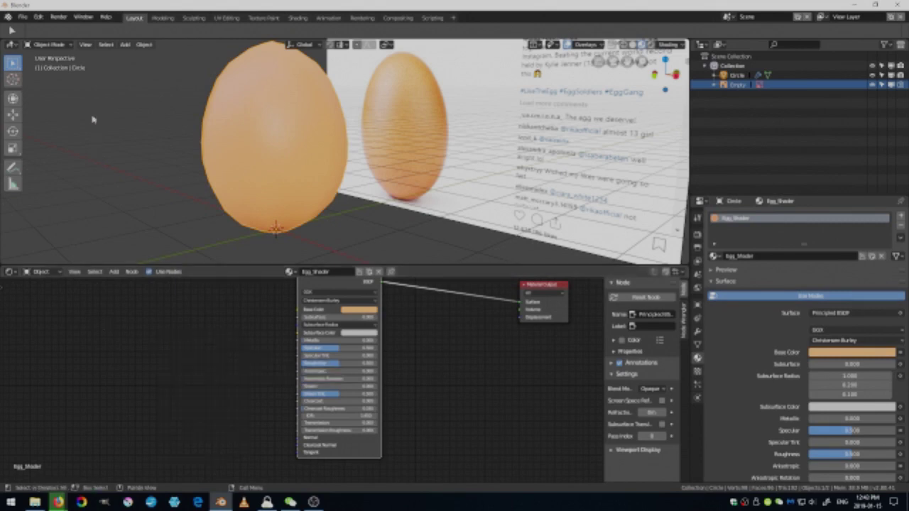
{"action": "left_click", "coordinate": [37, 17]}
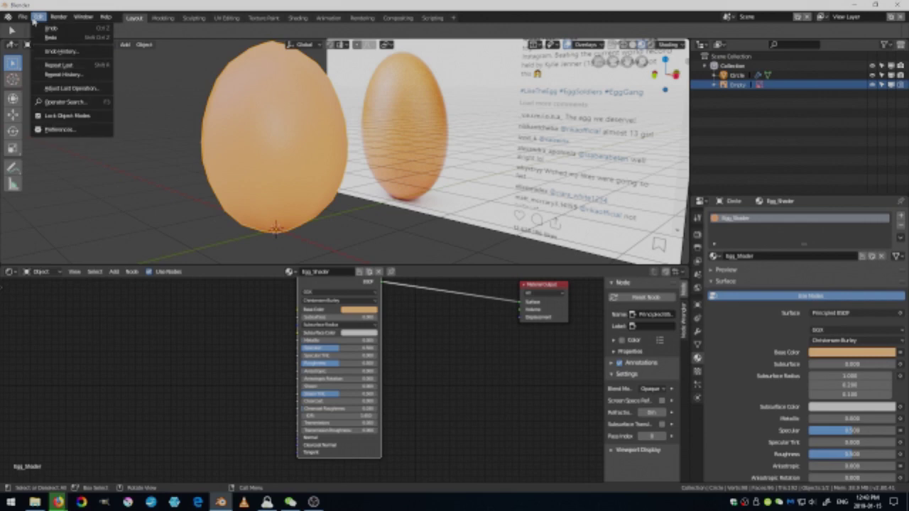
{"action": "left_click", "coordinate": [59, 132]}
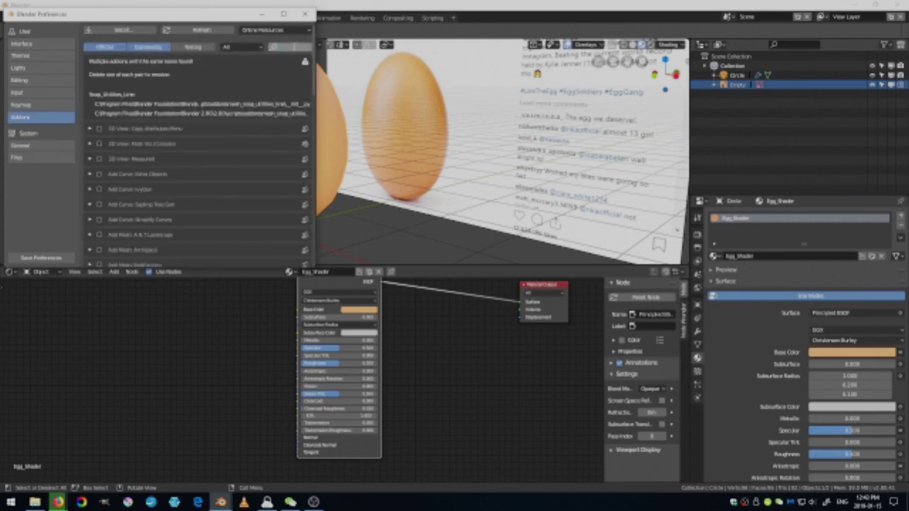
{"action": "type", "text": "wra"}
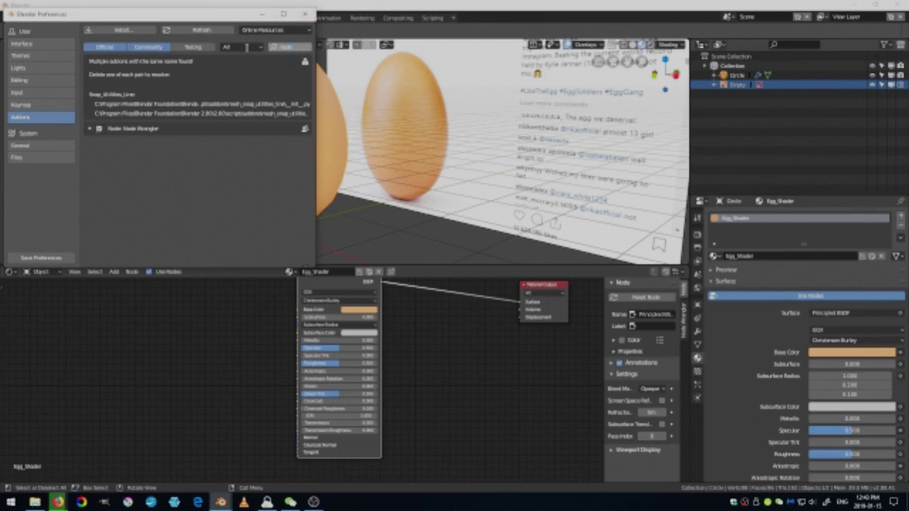
{"action": "left_click", "coordinate": [304, 13]}
Add a Voronoi Texture node in the empty space before the Principled BSDF node
{"action": "middle_click_drag", "start_coordinate": [187, 422], "coordinate": [198, 393]}
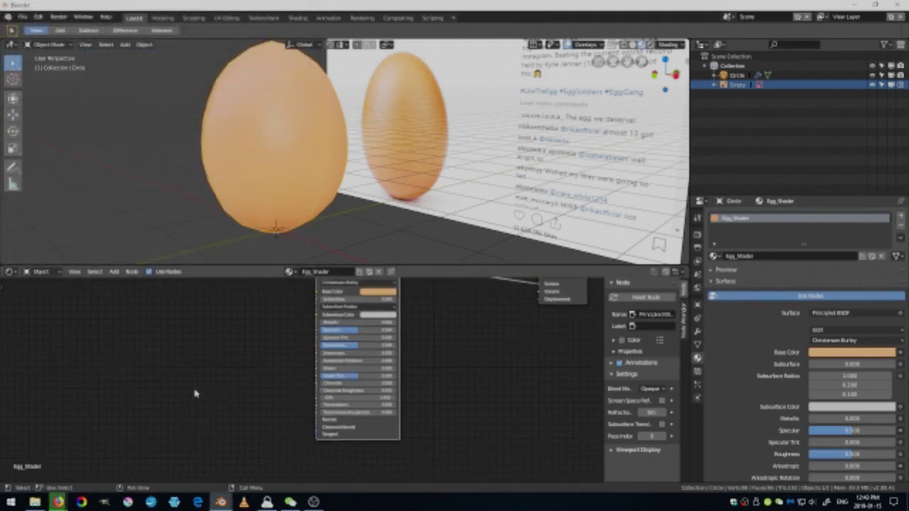
{"action": "key", "text": "shift+a"}
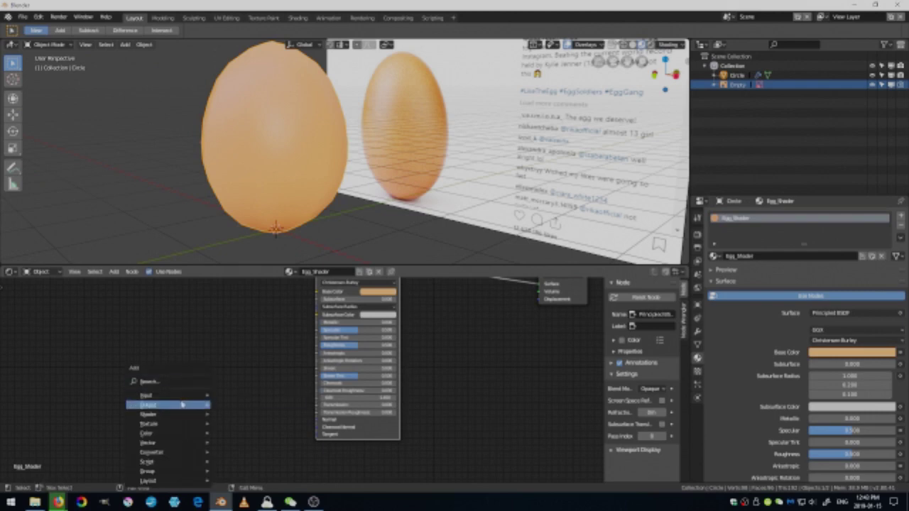
{"action": "mouse_move", "coordinate": [150, 424]}
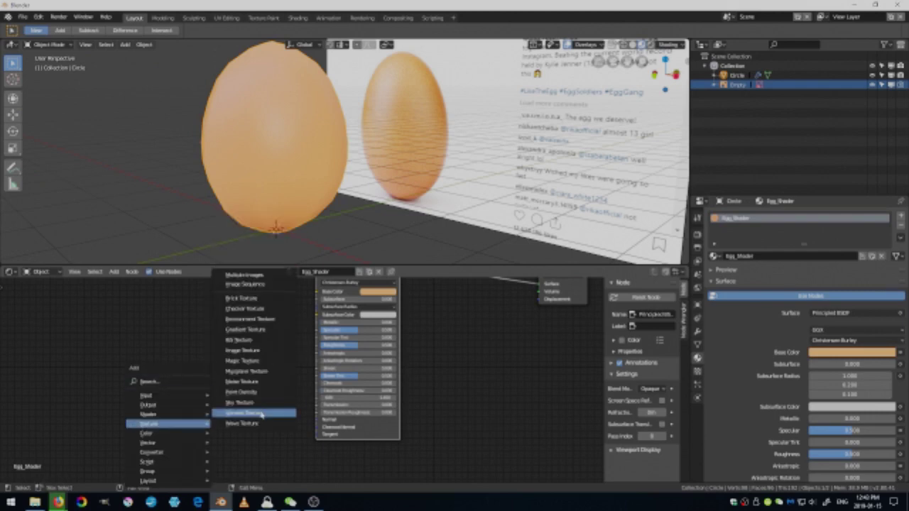
{"action": "left_click", "coordinate": [261, 415]}
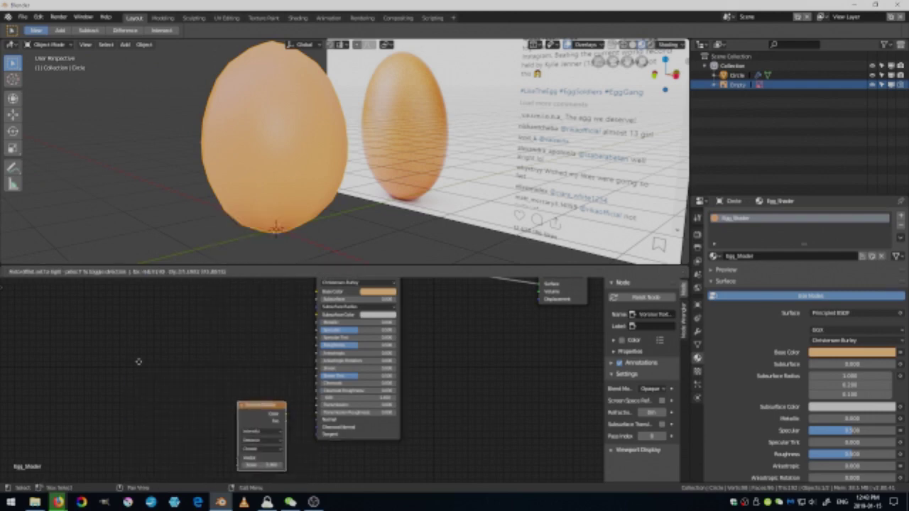
{"action": "left_click", "coordinate": [129, 341]}
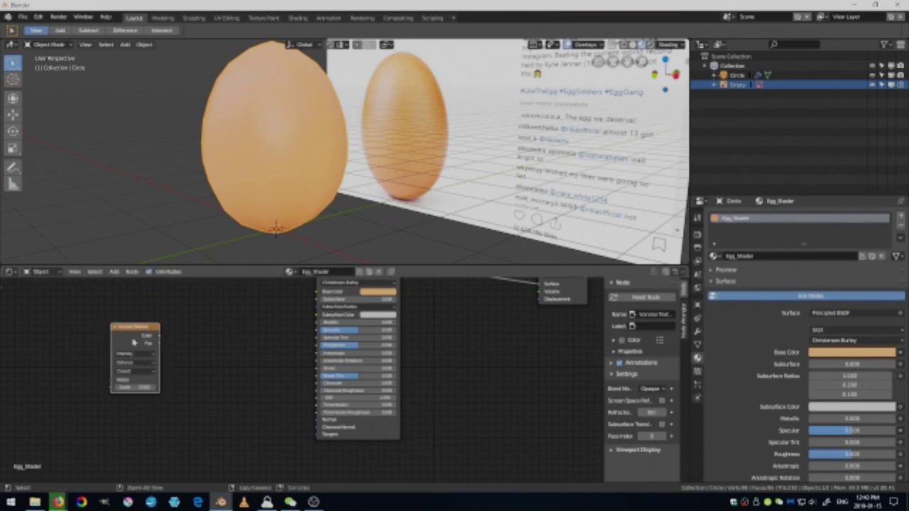
Preview the Voronoi Texture on the egg, raise its Scale until fine speckles cover the shell, and move the node farther from the Principled BSDF
{"action": "left_click", "coordinate": [130, 330], "text": "ctrl+shift"}
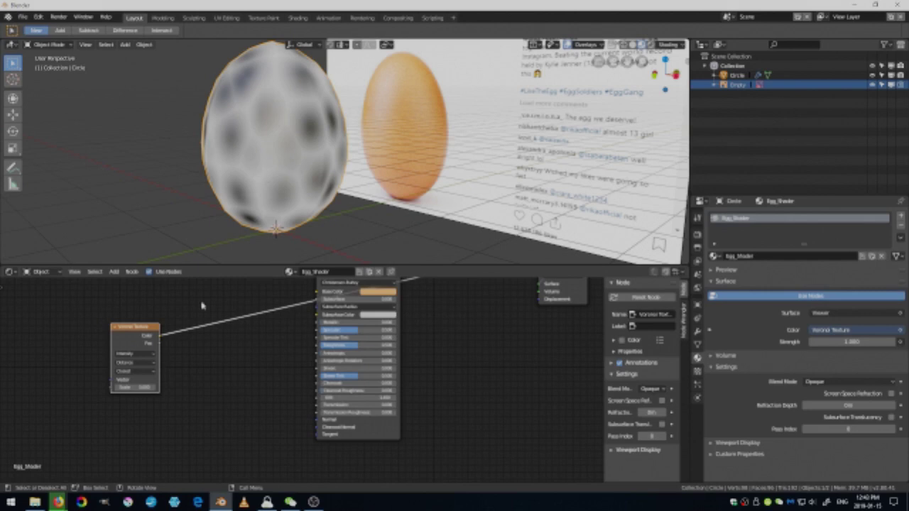
{"action": "left_click_drag", "start_coordinate": [155, 393], "coordinate": [295, 392]}
{"action": "left_click_drag", "start_coordinate": [139, 330], "coordinate": [99, 319]}
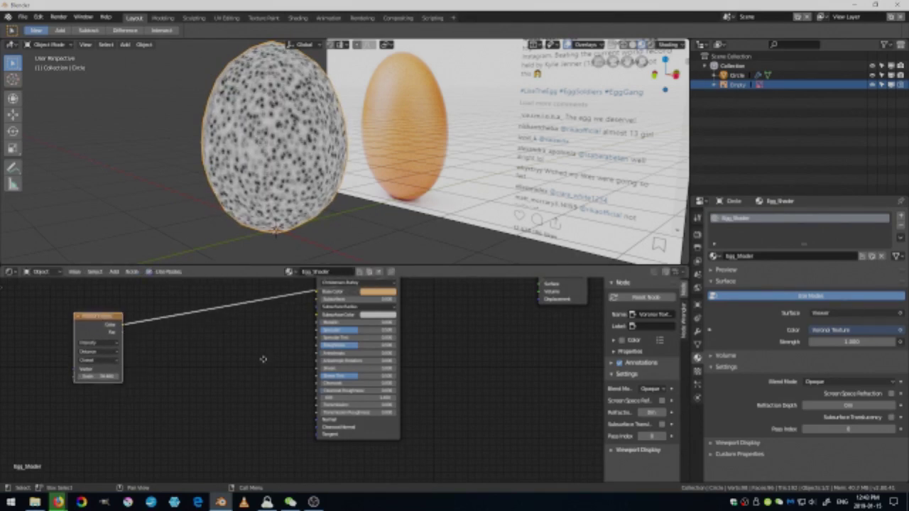
Set the Voronoi Texture's Scale to 50
{"action": "key", "text": "Home"}
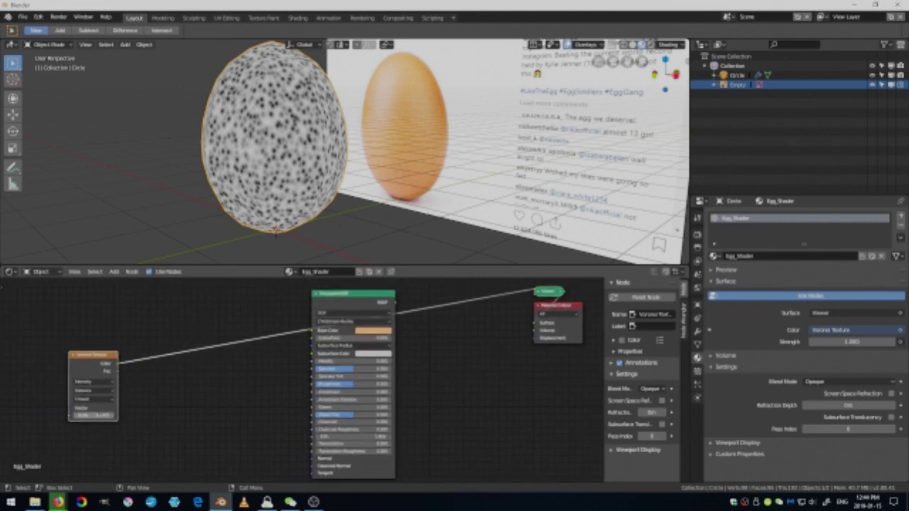
{"action": "left_click", "coordinate": [94, 416]}
{"action": "key", "text": "Return"}
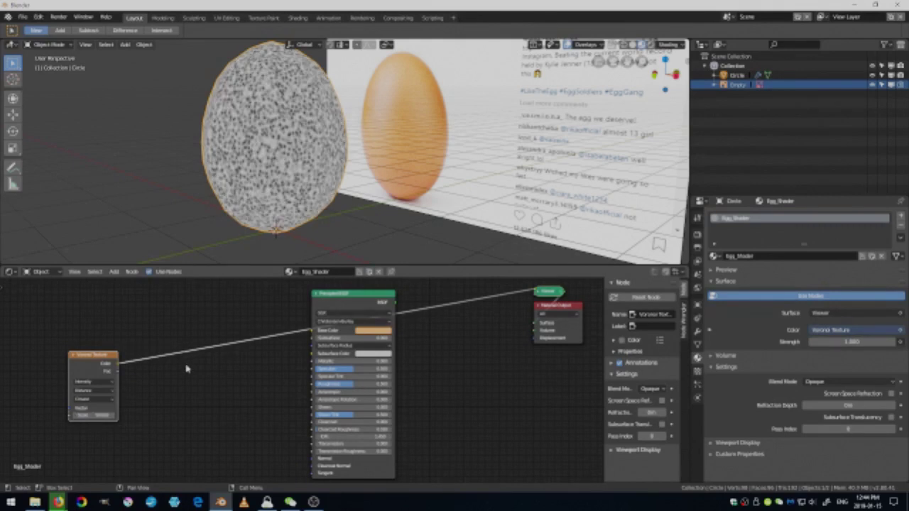
{"action": "key", "text": "shift+a"}
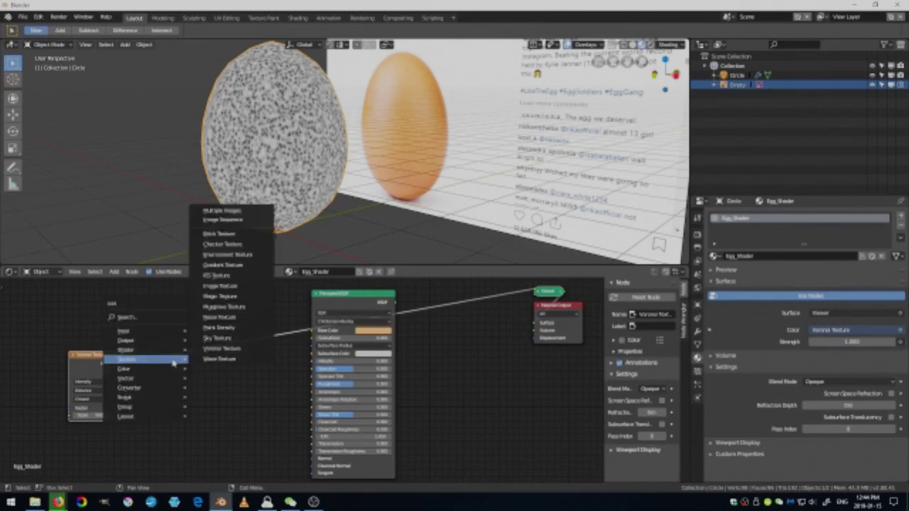
{"action": "left_click", "coordinate": [131, 318]}
{"action": "type", "text": "gra"}
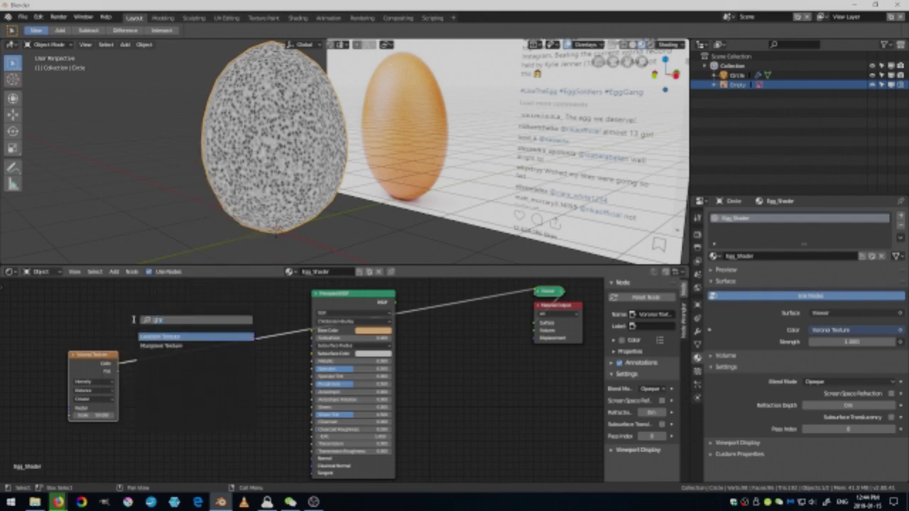
{"action": "left_click", "coordinate": [142, 335]}
{"action": "left_click", "coordinate": [159, 330]}
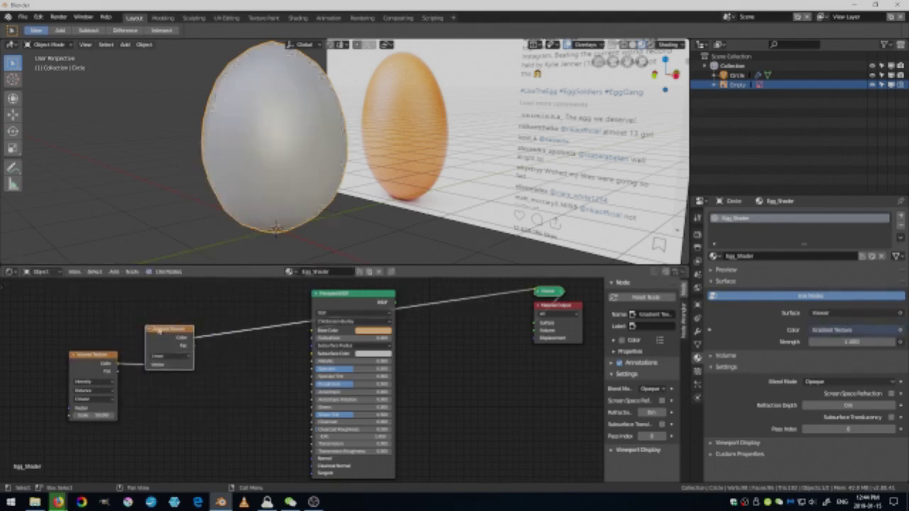
{"action": "key", "text": "x"}
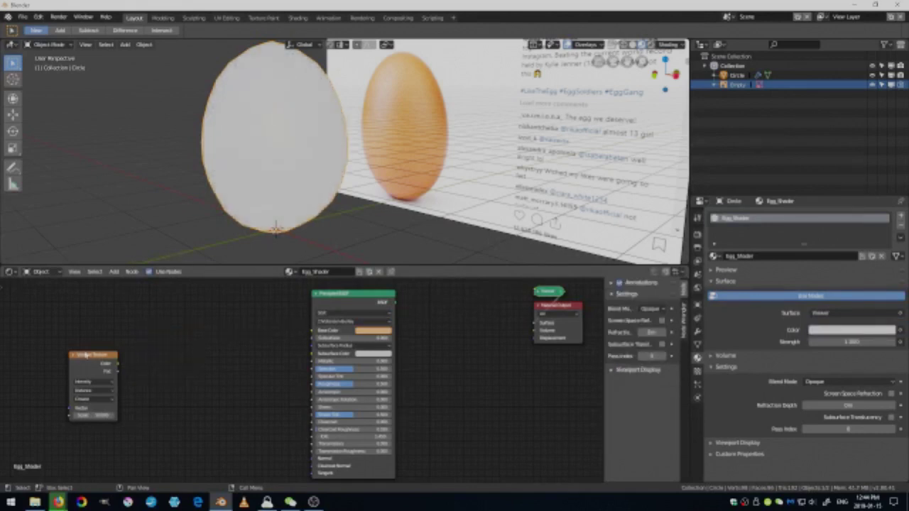
Add a ColorRamp node after the Voronoi Texture and connect the texture's Color output to the ramp's Fac input
{"action": "left_click", "coordinate": [87, 367]}
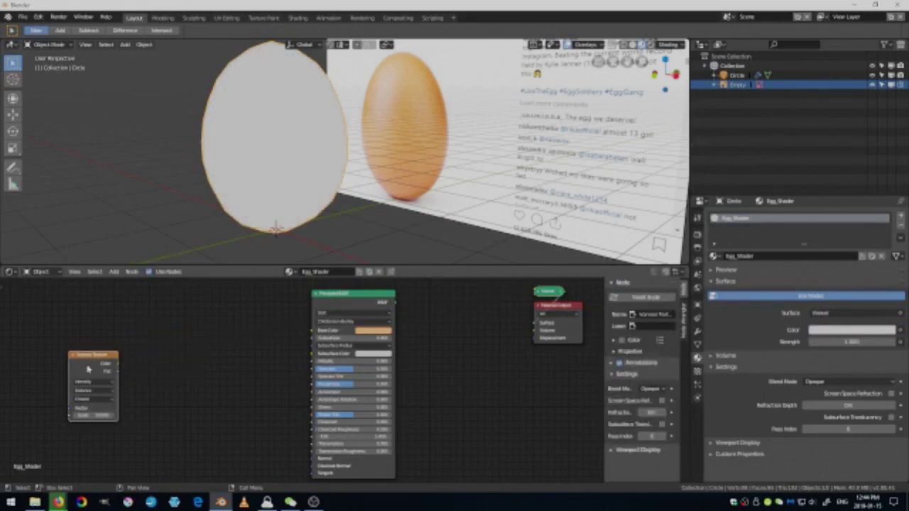
{"action": "key", "text": "shift+a"}
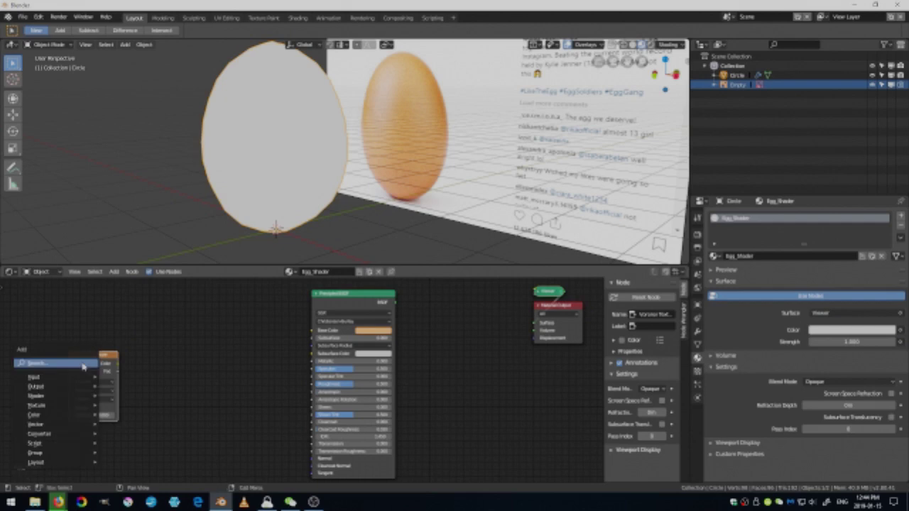
{"action": "left_click", "coordinate": [83, 366]}
{"action": "type", "text": "noise"}
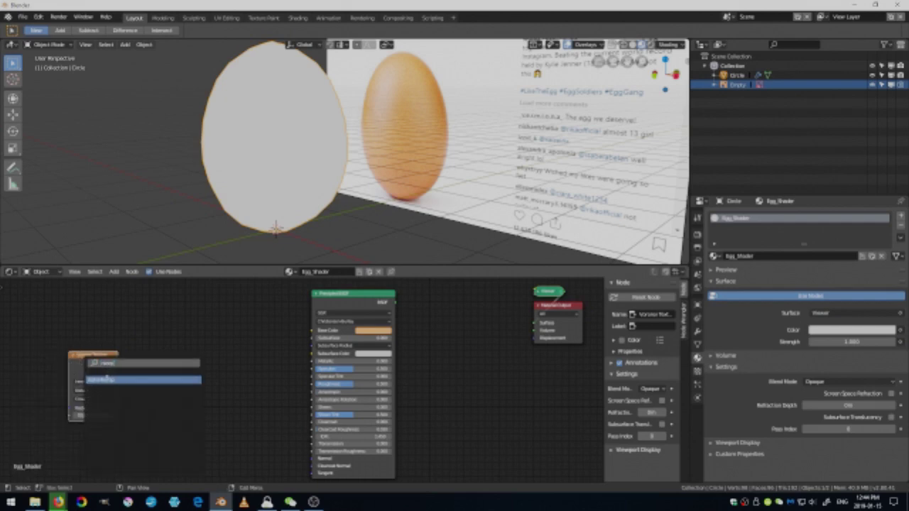
{"action": "key", "text": "Return"}
{"action": "left_click", "coordinate": [145, 344]}
{"action": "left_click", "coordinate": [117, 366]}
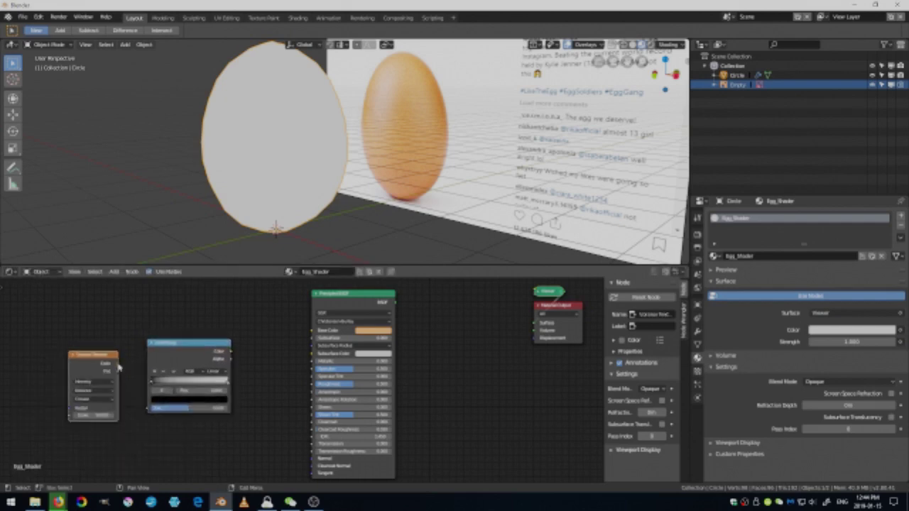
{"action": "left_click_drag", "start_coordinate": [118, 366], "coordinate": [149, 409]}
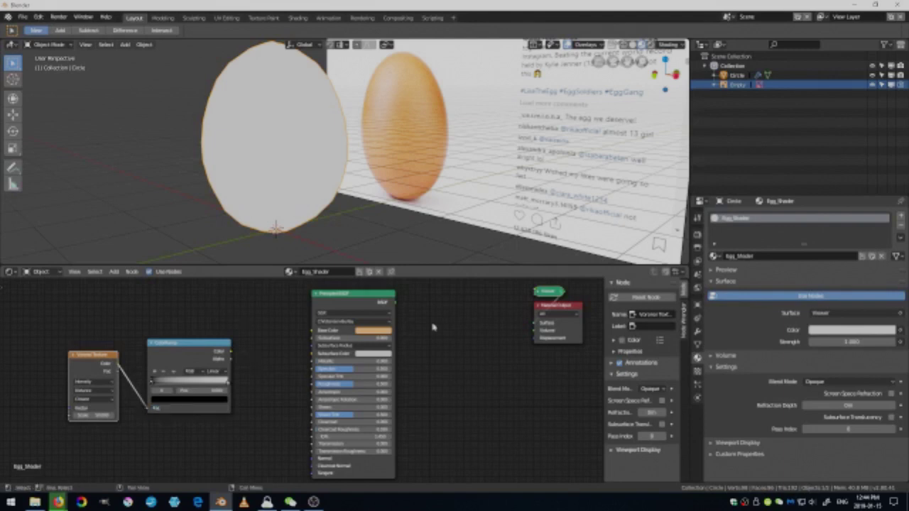
Preview the ColorRamp on the egg and move its white stop to about 0.3, leaving small scattered dark specks
{"action": "left_click", "coordinate": [180, 353], "text": "ctrl+shift"}
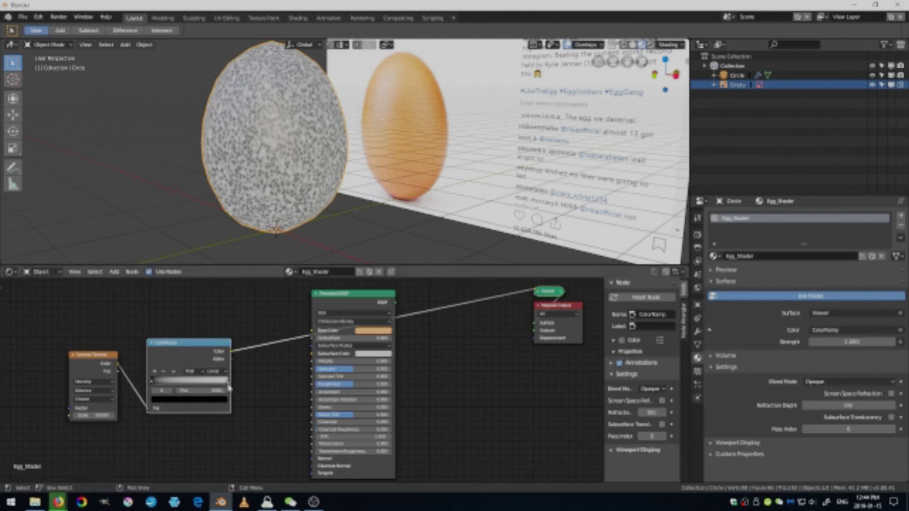
{"action": "key", "text": "g"}
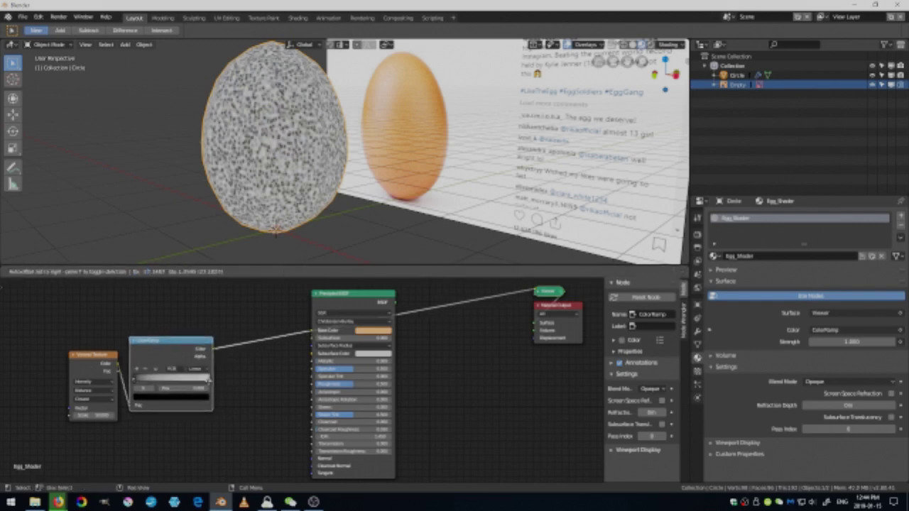
{"action": "left_click", "coordinate": [238, 383]}
{"action": "scroll", "coordinate": [231, 390], "scroll_direction": "up", "scroll_amount": 2}
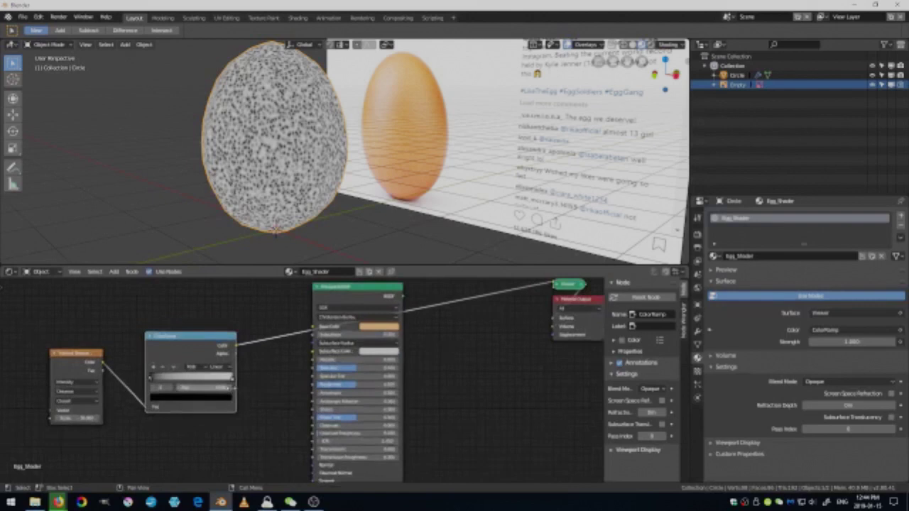
{"action": "scroll", "coordinate": [231, 390], "scroll_direction": "up", "scroll_amount": 1}
{"action": "key", "text": "g"}
{"action": "left_click", "coordinate": [211, 384]}
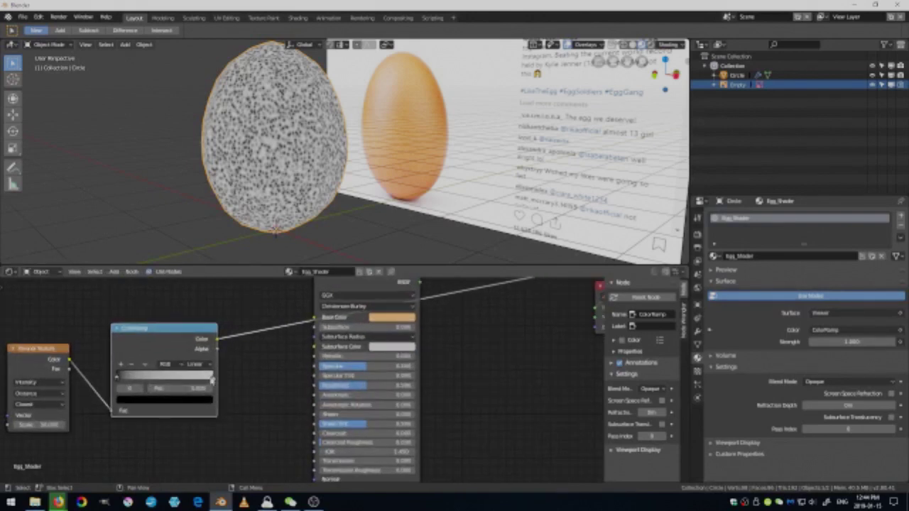
{"action": "left_click_drag", "start_coordinate": [211, 379], "coordinate": [127, 380]}
{"action": "left_click", "coordinate": [127, 380]}
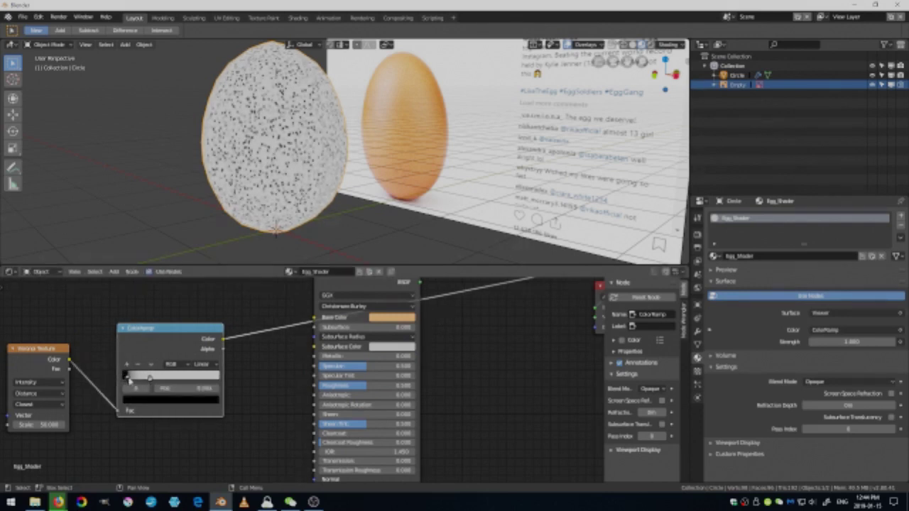
{"action": "left_click", "coordinate": [153, 379]}
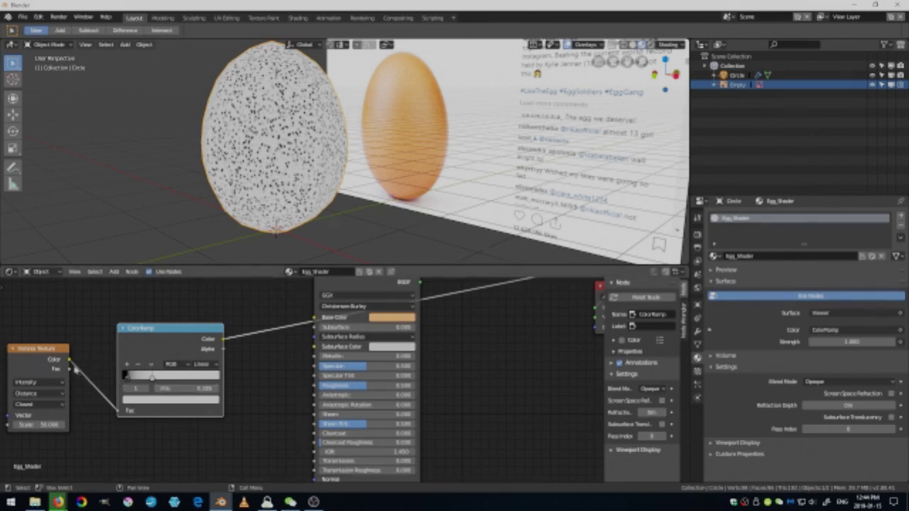
Move the Principled BSDF node well below the Voronoi Texture and ColorRamp nodes
{"action": "middle_click_drag", "start_coordinate": [215, 321], "coordinate": [288, 359]}
{"action": "left_click_drag", "start_coordinate": [457, 315], "coordinate": [368, 436]}
{"action": "middle_click_drag", "start_coordinate": [369, 437], "coordinate": [365, 305]}
{"action": "scroll", "coordinate": [360, 404], "scroll_direction": "down", "scroll_amount": 4}
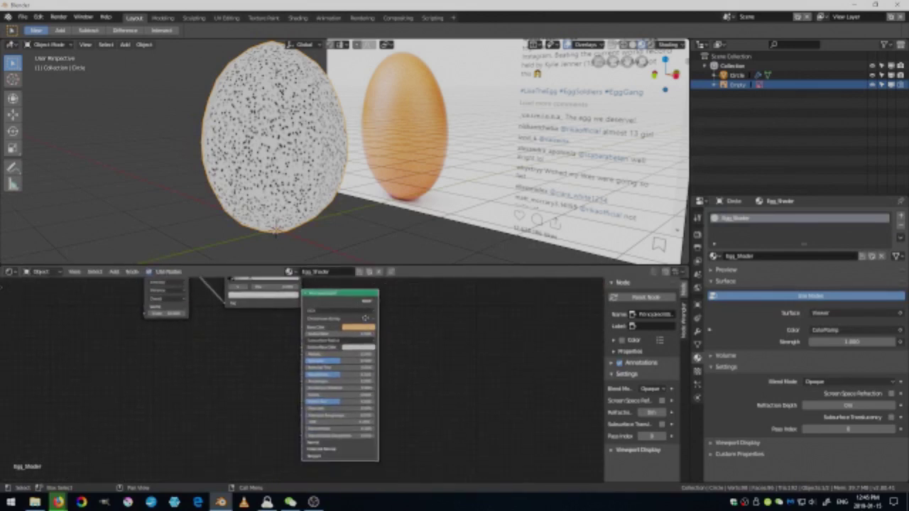
{"action": "left_click_drag", "start_coordinate": [350, 302], "coordinate": [290, 432]}
Try a duplicate of the Principled BSDF with a dark brown Base Color, and delete it
{"action": "key", "text": "shift+d"}
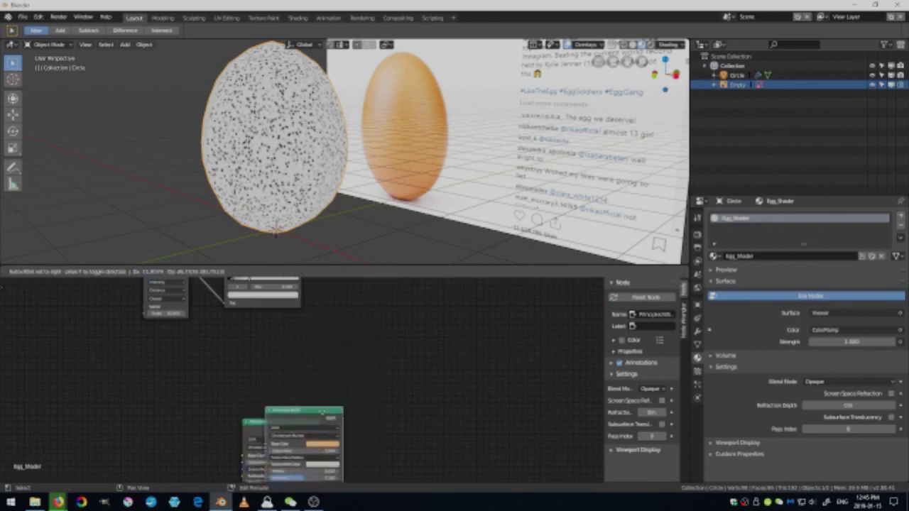
{"action": "left_click", "coordinate": [393, 324]}
{"action": "left_click", "coordinate": [392, 323]}
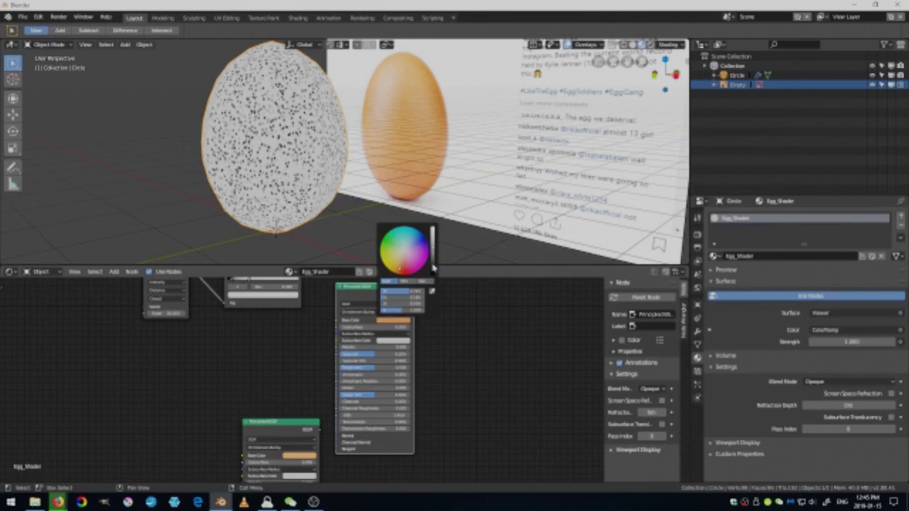
{"action": "left_click_drag", "start_coordinate": [434, 252], "coordinate": [433, 254]}
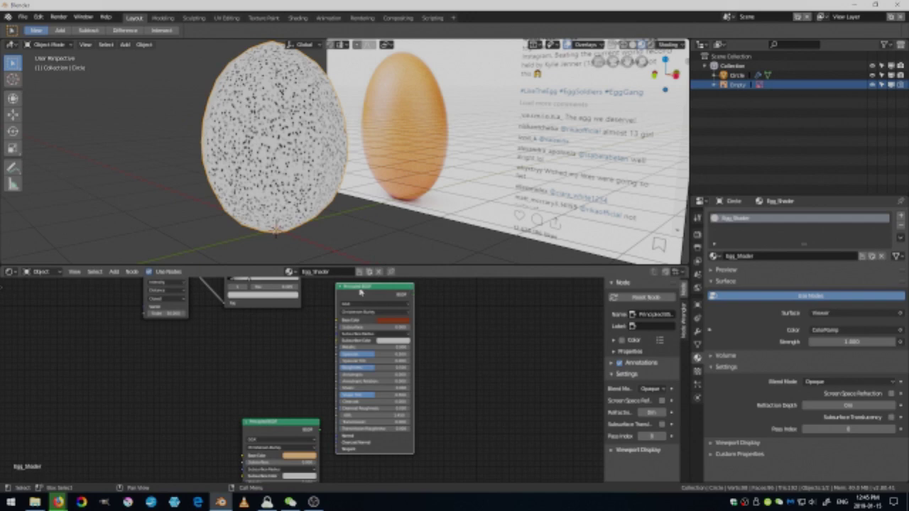
{"action": "key", "text": "x"}
Duplicate the orange Principled BSDF above the original and darken the copy's Base Color to a deep reddish brown
{"action": "left_click", "coordinate": [267, 424]}
{"action": "key", "text": "shift+d"}
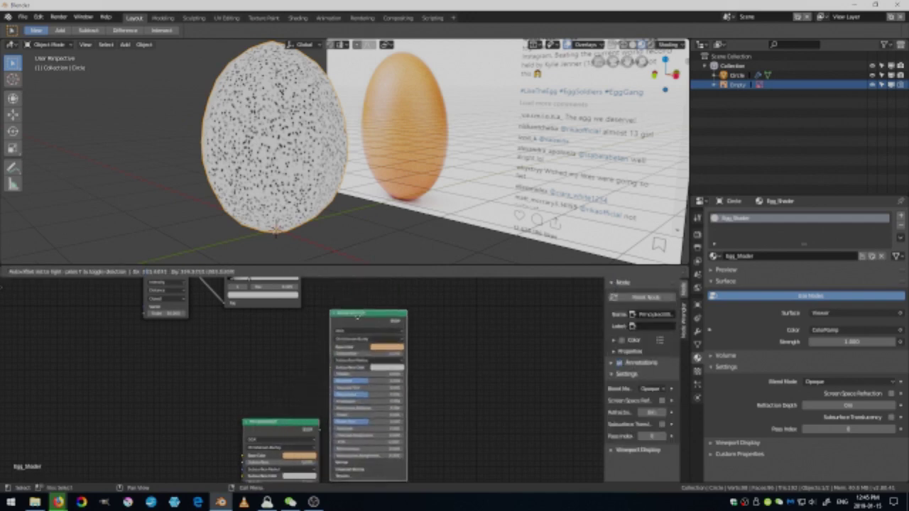
{"action": "left_click", "coordinate": [369, 303]}
{"action": "left_click", "coordinate": [399, 333]}
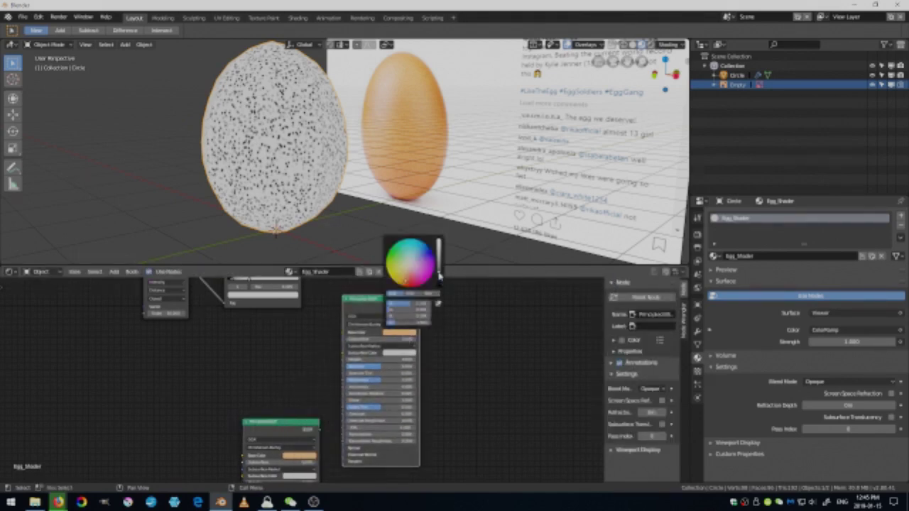
{"action": "left_click_drag", "start_coordinate": [438, 276], "coordinate": [439, 277]}
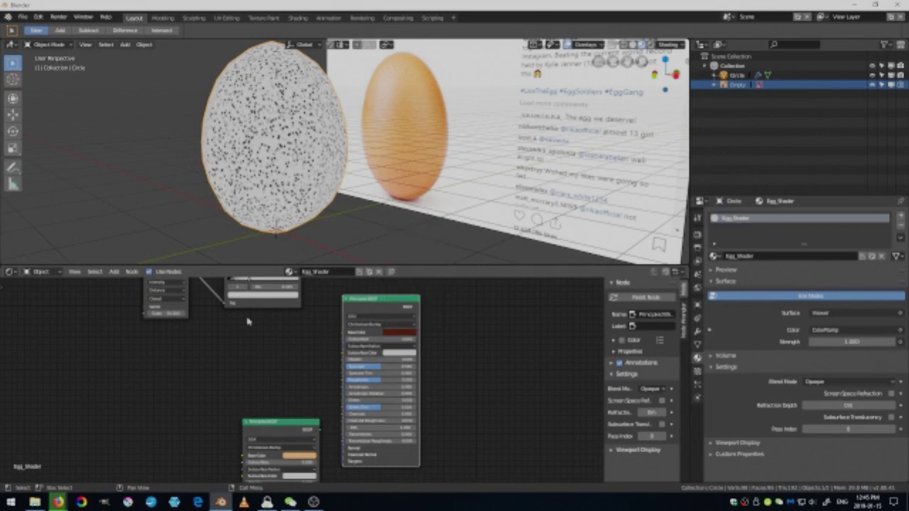
Stack the dark Principled BSDF beneath the Voronoi Texture, with the orange Principled BSDF directly below it
{"action": "middle_click_drag", "start_coordinate": [293, 344], "coordinate": [275, 389]}
{"action": "left_click_drag", "start_coordinate": [366, 348], "coordinate": [247, 351]}
{"action": "key", "text": "ctrl+z"}
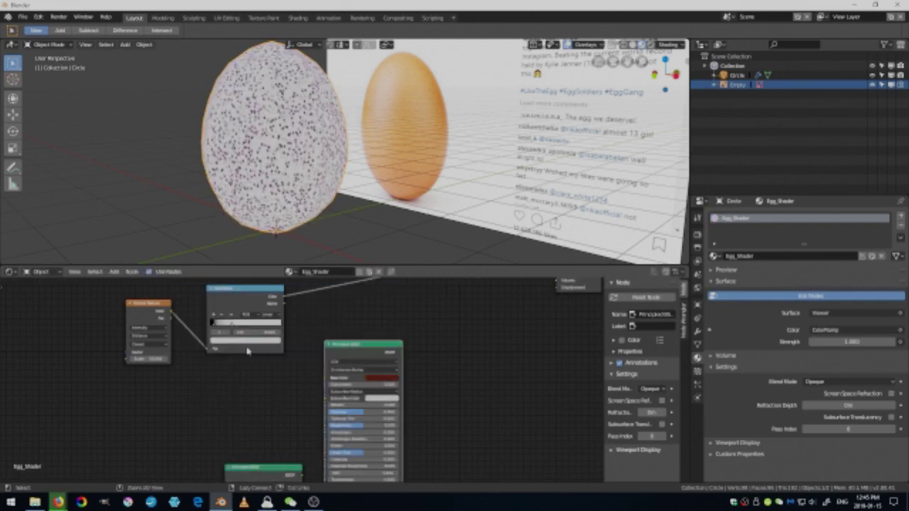
{"action": "left_click_drag", "start_coordinate": [355, 348], "coordinate": [160, 379]}
{"action": "middle_click_drag", "start_coordinate": [250, 396], "coordinate": [281, 319]}
{"action": "scroll", "coordinate": [283, 367], "scroll_direction": "down", "scroll_amount": 3}
{"action": "left_click_drag", "start_coordinate": [288, 390], "coordinate": [213, 459]}
{"action": "key", "text": "shift+a"}
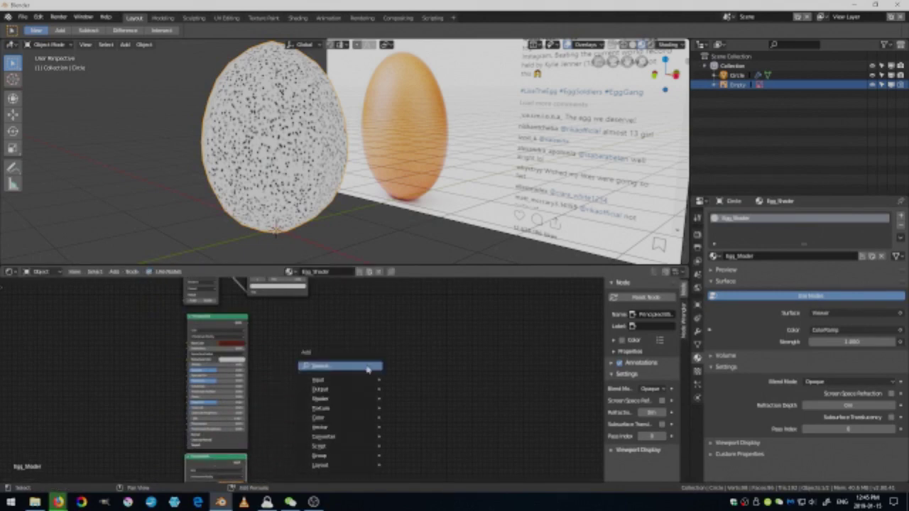
{"action": "left_click", "coordinate": [366, 366]}
{"action": "type", "text": "add"}
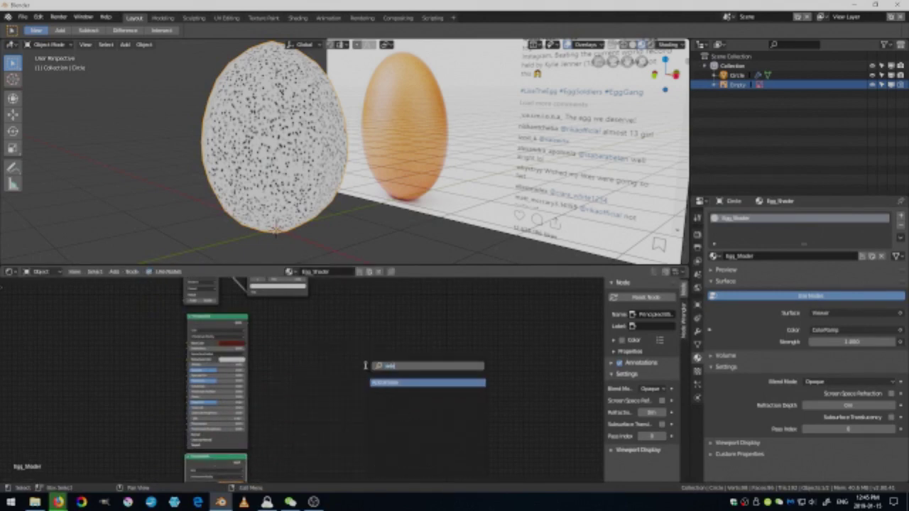
{"action": "key", "text": "Return"}
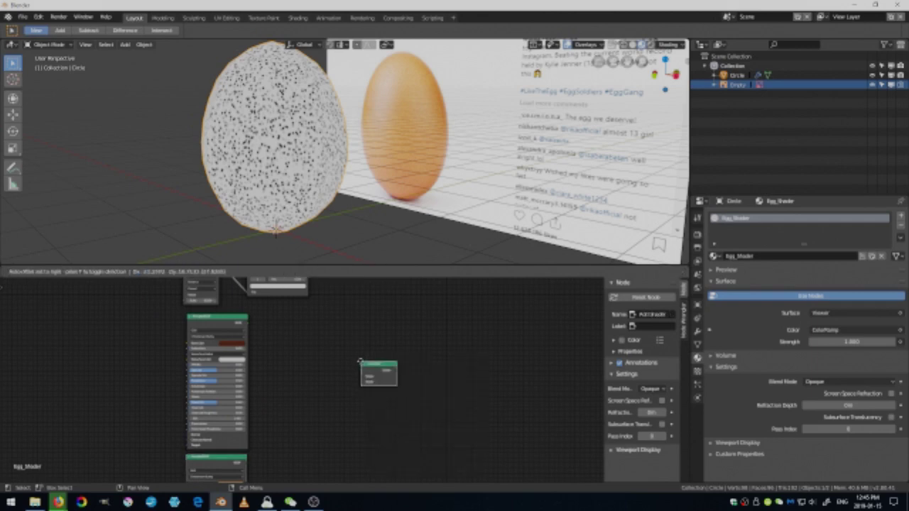
{"action": "key", "text": "Escape"}
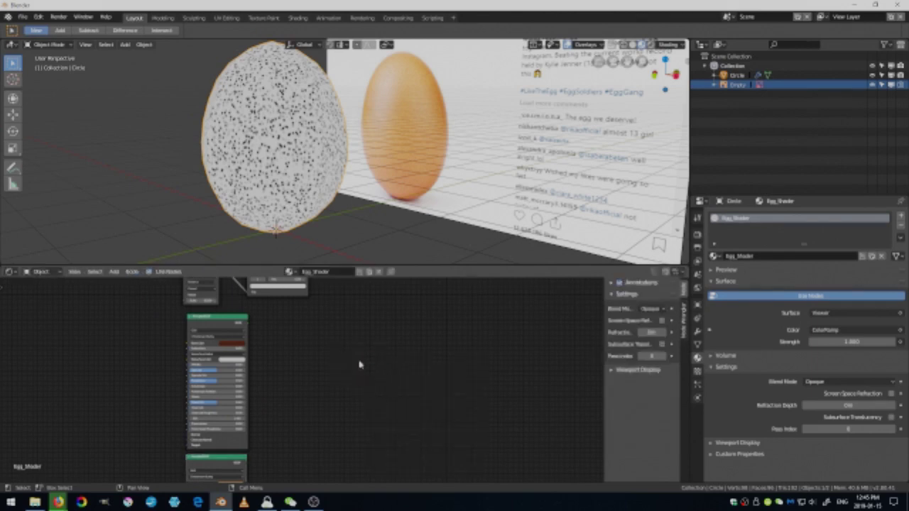
Add a Mix Shader beside the two Principled BSDF nodes and connect the orange and dark shaders to its two Shader inputs
{"action": "key", "text": "shift+a"}
{"action": "left_click", "coordinate": [360, 364]}
{"action": "type", "text": "mix"}
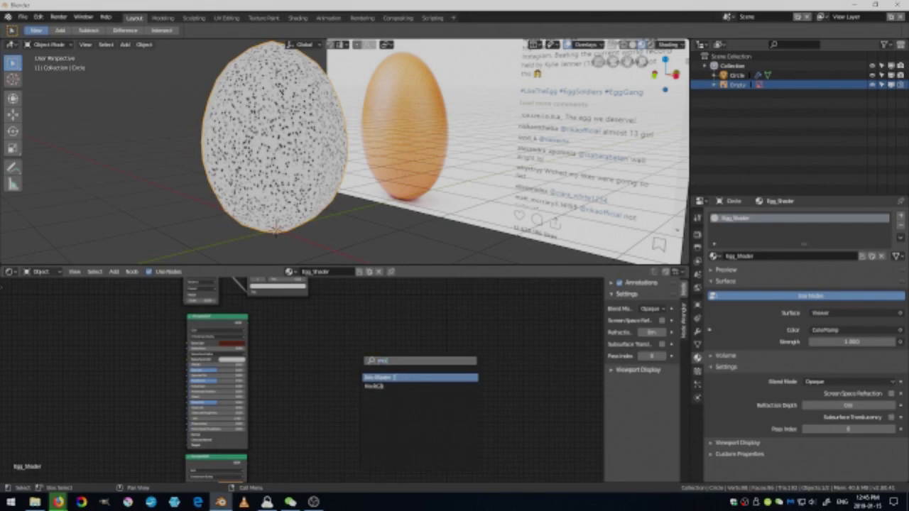
{"action": "key", "text": "Return"}
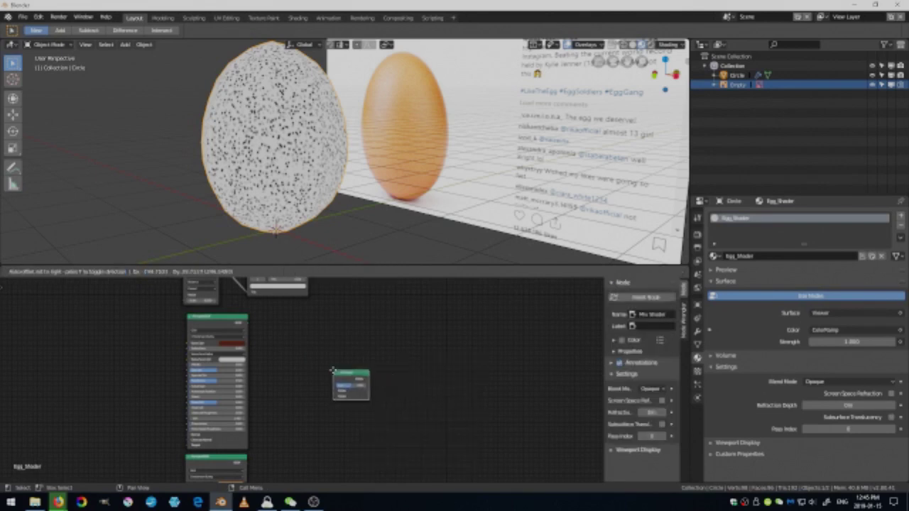
{"action": "left_click", "coordinate": [361, 379]}
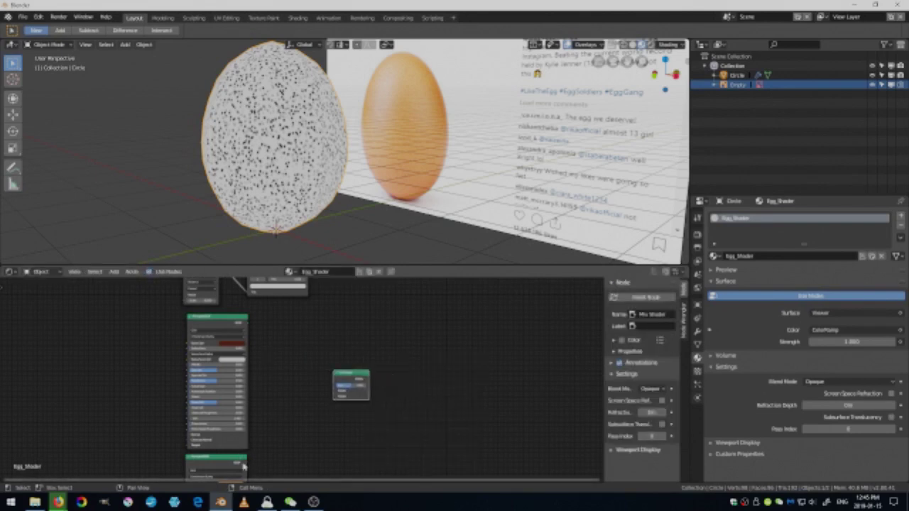
{"action": "left_click_drag", "start_coordinate": [247, 462], "coordinate": [335, 391]}
{"action": "left_click_drag", "start_coordinate": [247, 326], "coordinate": [335, 396]}
Connect the ColorRamp's Color output to the Mix Shader's Fac input
{"action": "middle_click_drag", "start_coordinate": [398, 363], "coordinate": [303, 438]}
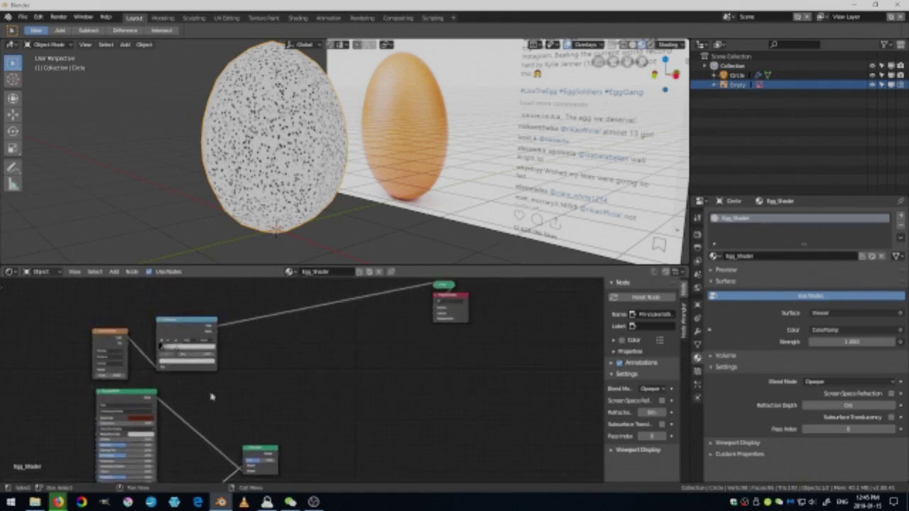
{"action": "left_click", "coordinate": [218, 328]}
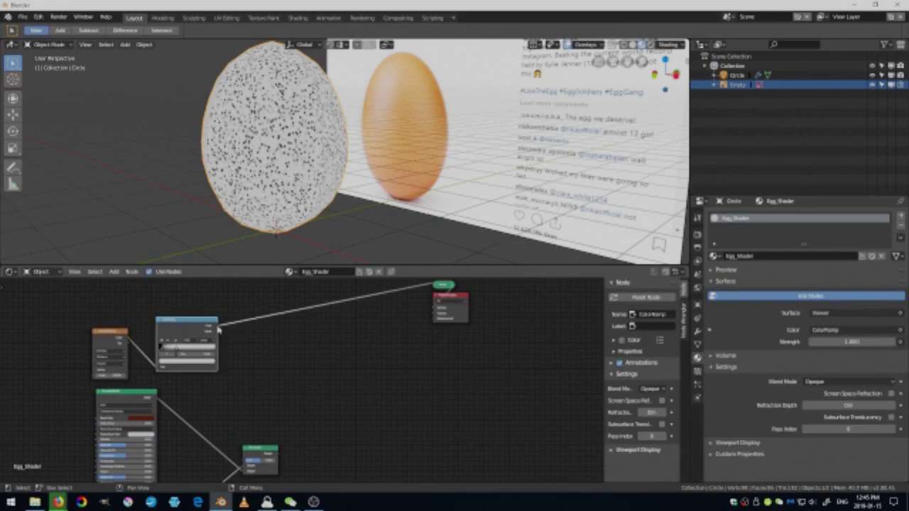
{"action": "left_click_drag", "start_coordinate": [217, 328], "coordinate": [244, 463]}
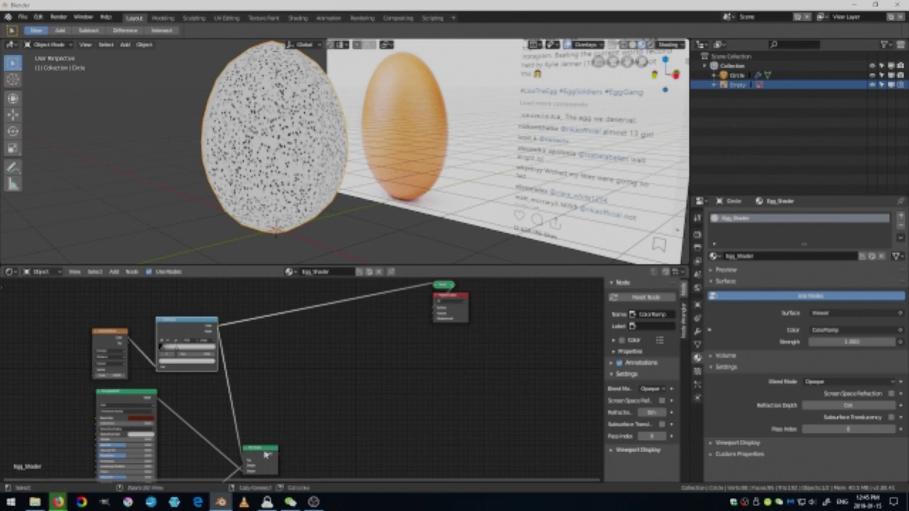
Connect the Mix Shader to the Material Output and preview the mixed orange and dark speckles on the egg
{"action": "left_click", "coordinate": [264, 454], "text": "ctrl+shift"}
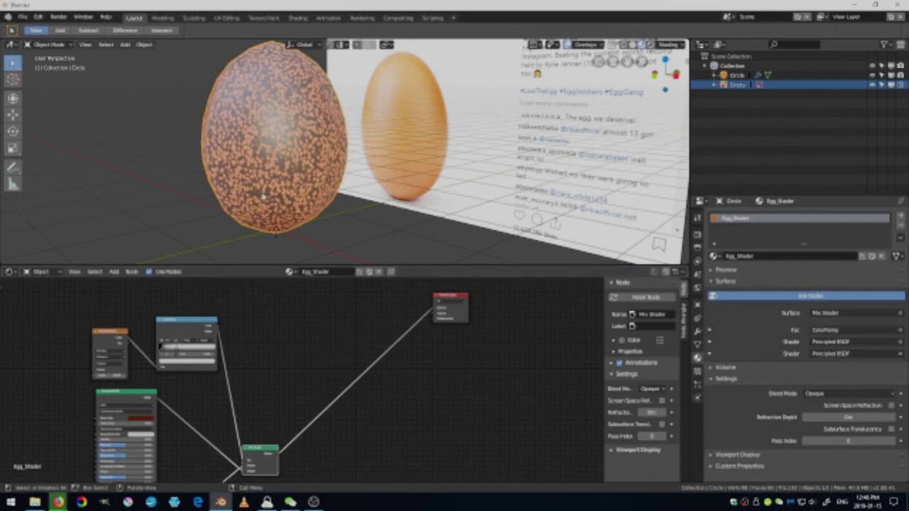
{"action": "middle_click_drag", "start_coordinate": [266, 197], "coordinate": [326, 197]}
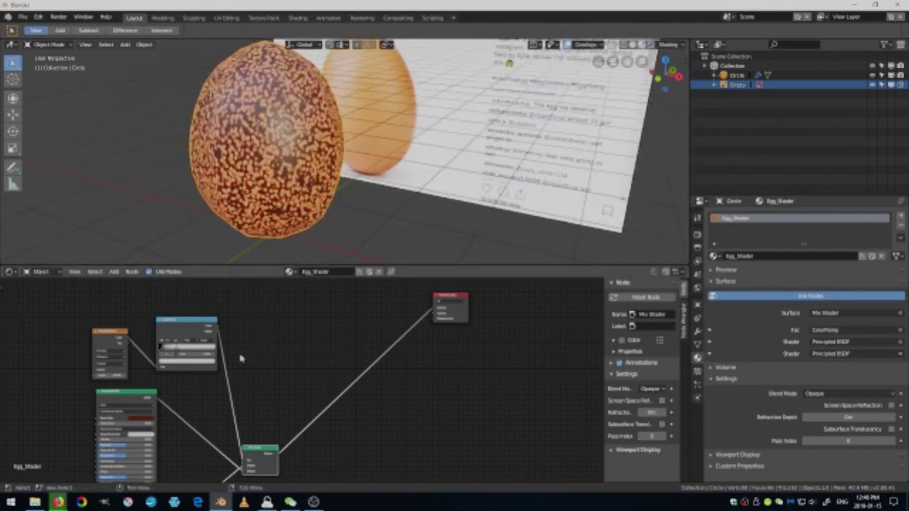
Insert an Invert node on the link between the ColorRamp and the Mix Shader's Fac, spaced clear of the ColorRamp
{"action": "middle_click_drag", "start_coordinate": [242, 358], "coordinate": [324, 371]}
{"action": "scroll", "coordinate": [325, 370], "scroll_direction": "down", "scroll_amount": 1}
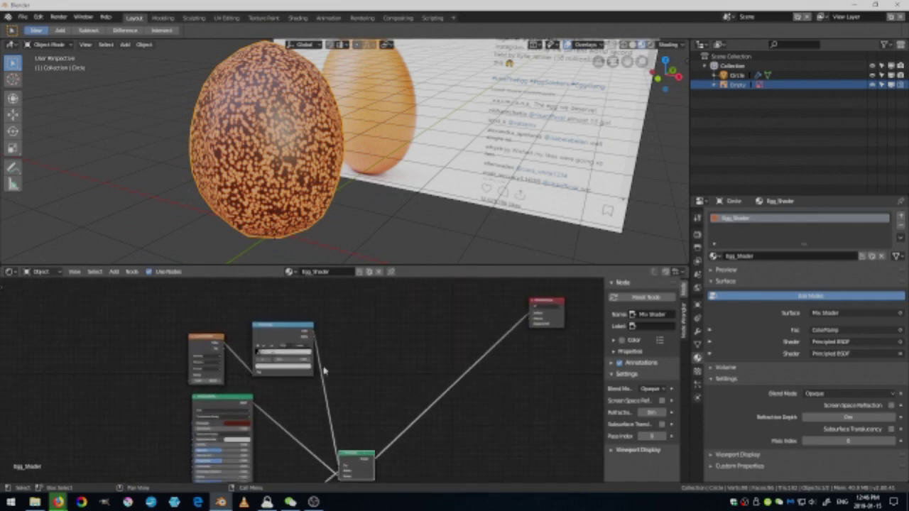
{"action": "key", "text": "shift+a"}
{"action": "left_click", "coordinate": [389, 362]}
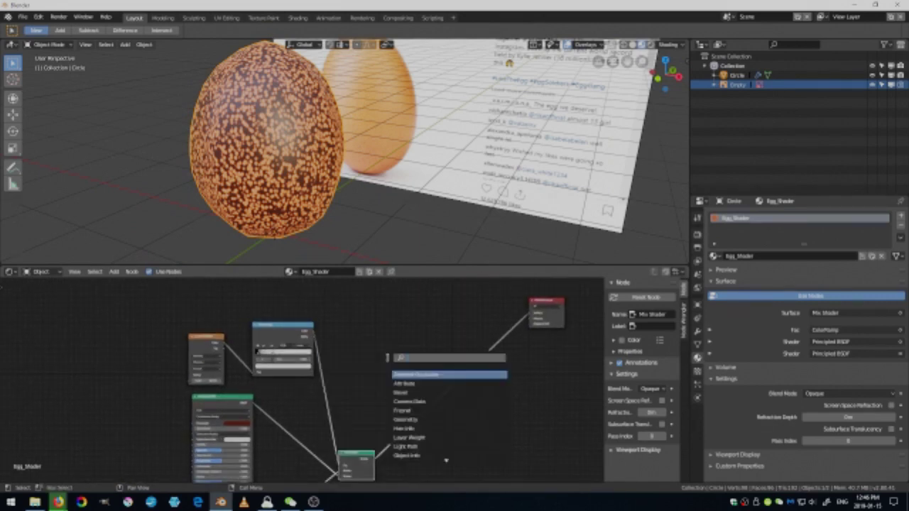
{"action": "type", "text": "inver"}
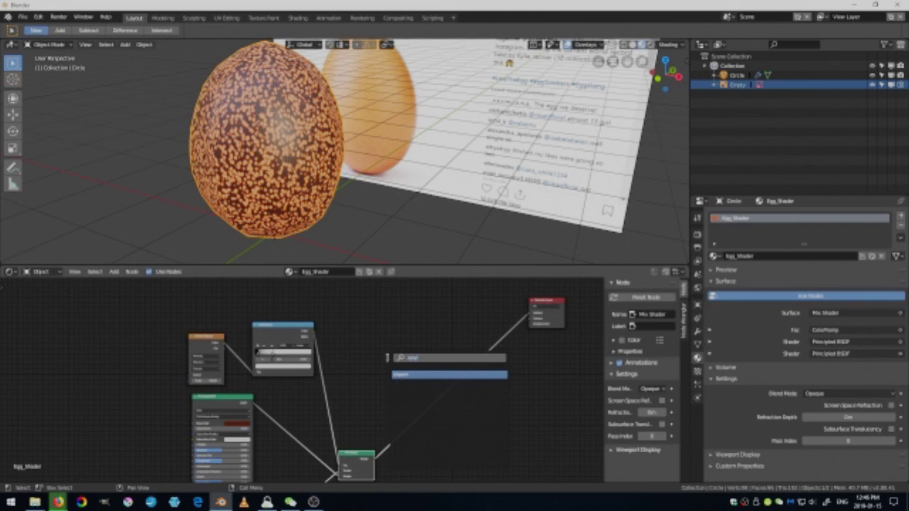
{"action": "left_click", "coordinate": [414, 375]}
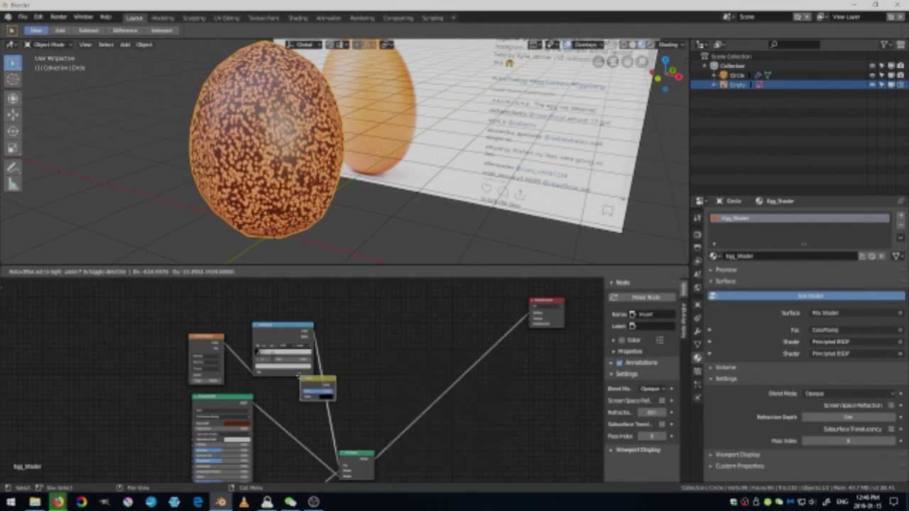
{"action": "left_click", "coordinate": [318, 386]}
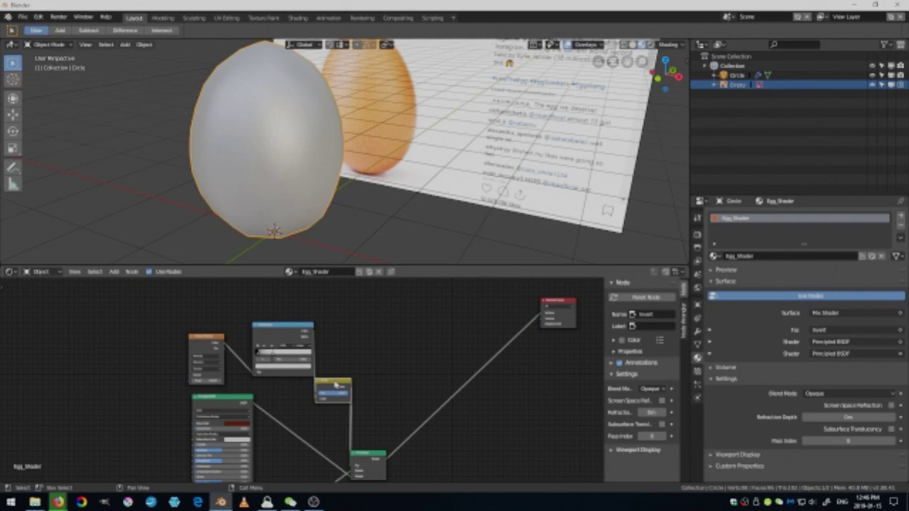
{"action": "left_click_drag", "start_coordinate": [335, 385], "coordinate": [354, 385]}
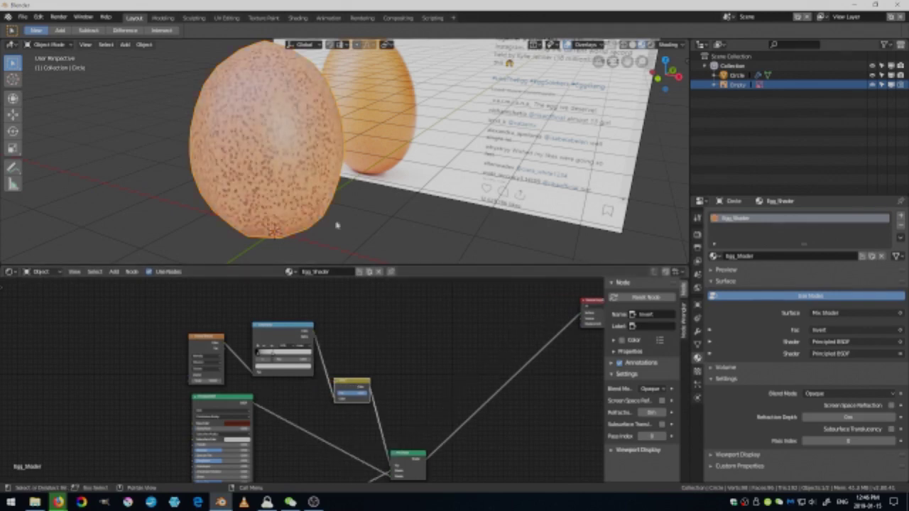
Shift both ColorRamp stops slightly toward the light end and brighten the dark stop's colour to nearly white
{"action": "scroll", "coordinate": [403, 415], "scroll_direction": "up", "scroll_amount": 2}
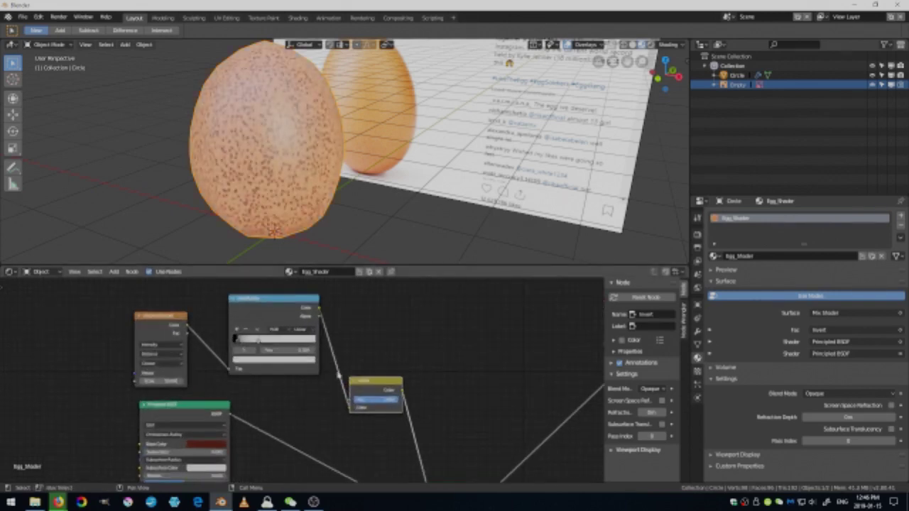
{"action": "left_click_drag", "start_coordinate": [260, 343], "coordinate": [269, 344]}
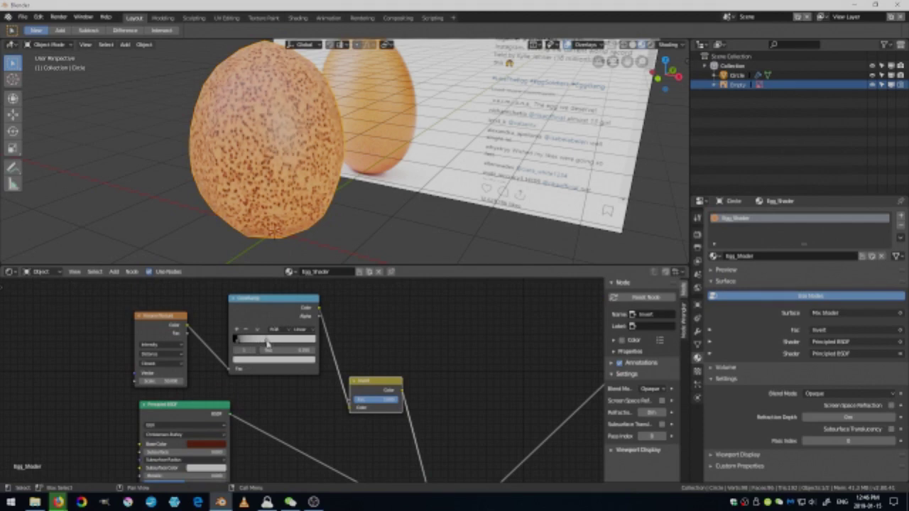
{"action": "left_click", "coordinate": [240, 341]}
{"action": "left_click_drag", "start_coordinate": [242, 345], "coordinate": [248, 346]}
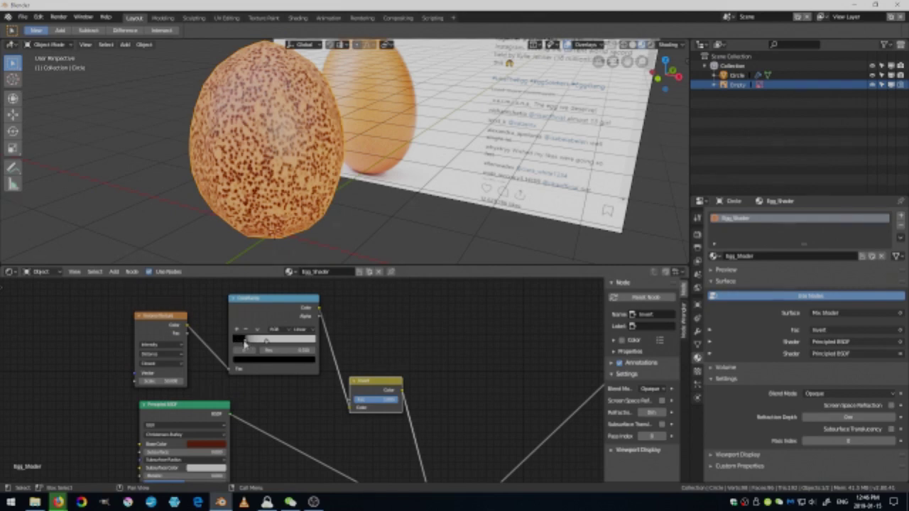
{"action": "left_click", "coordinate": [246, 360]}
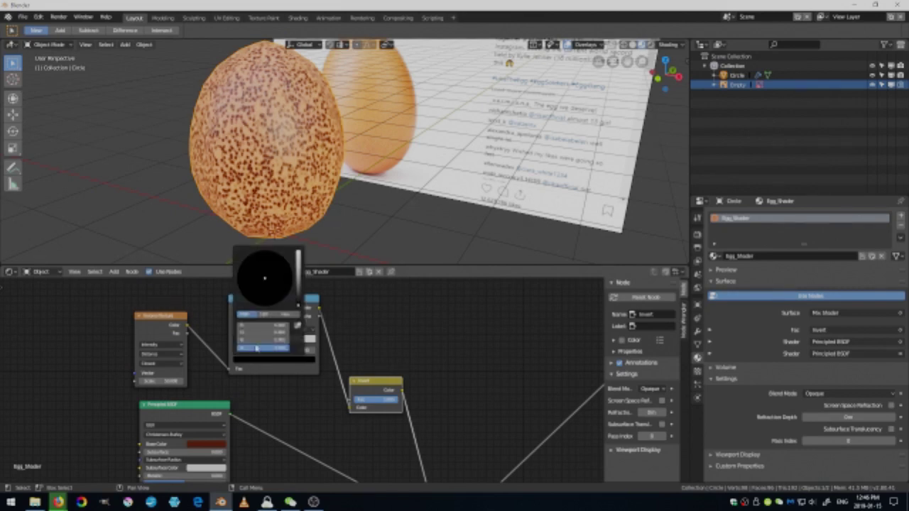
{"action": "left_click_drag", "start_coordinate": [300, 282], "coordinate": [298, 250]}
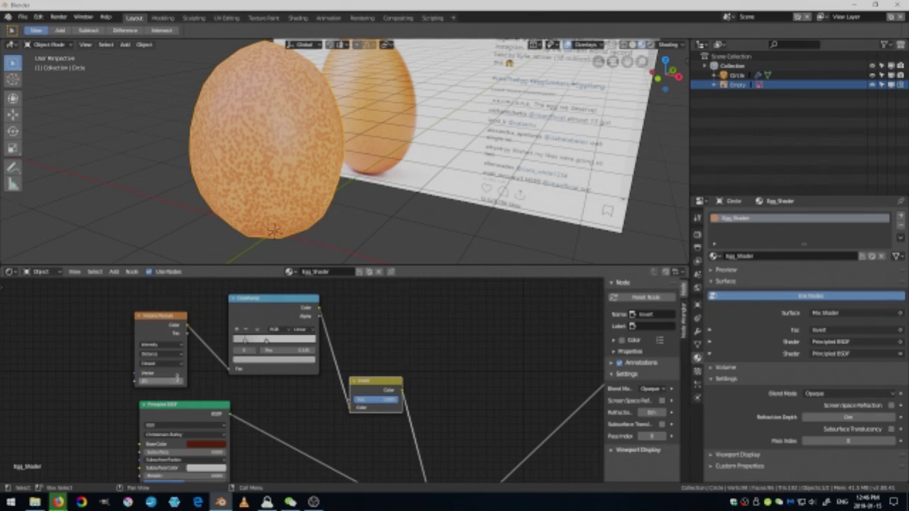
Increase the Voronoi Texture's Scale for finer speckles and fine-tune the ColorRamp's light stop
{"action": "left_click_drag", "start_coordinate": [177, 377], "coordinate": [168, 377]}
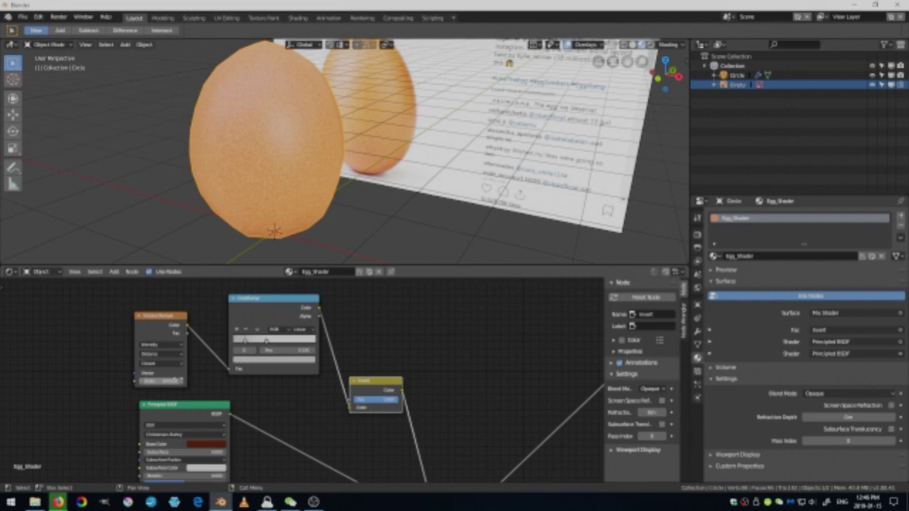
{"action": "left_click", "coordinate": [177, 381]}
{"action": "key", "text": "Return"}
{"action": "left_click", "coordinate": [266, 341]}
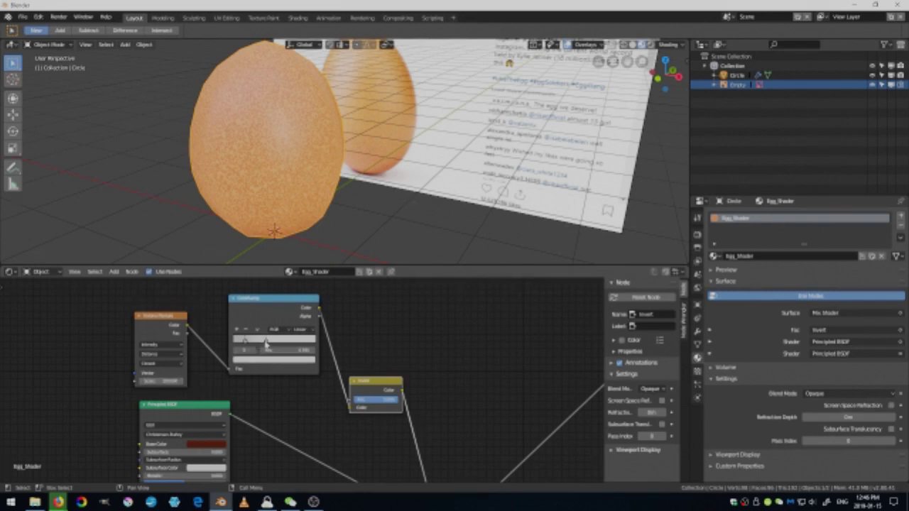
{"action": "left_click", "coordinate": [267, 360]}
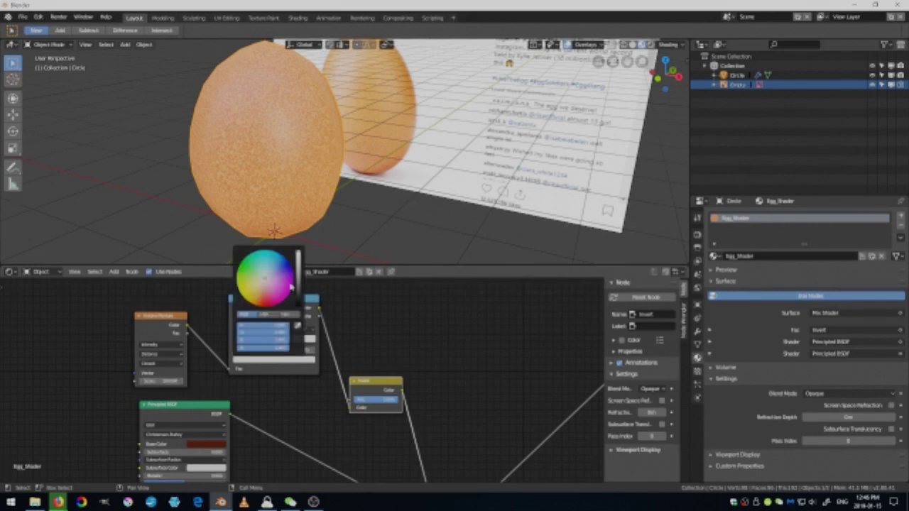
{"action": "mouse_move", "coordinate": [299, 268]}
{"action": "left_mouse_down"}
{"action": "mouse_move", "coordinate": [299, 281]}
{"action": "mouse_move", "coordinate": [299, 259]}
{"action": "left_mouse_up"}
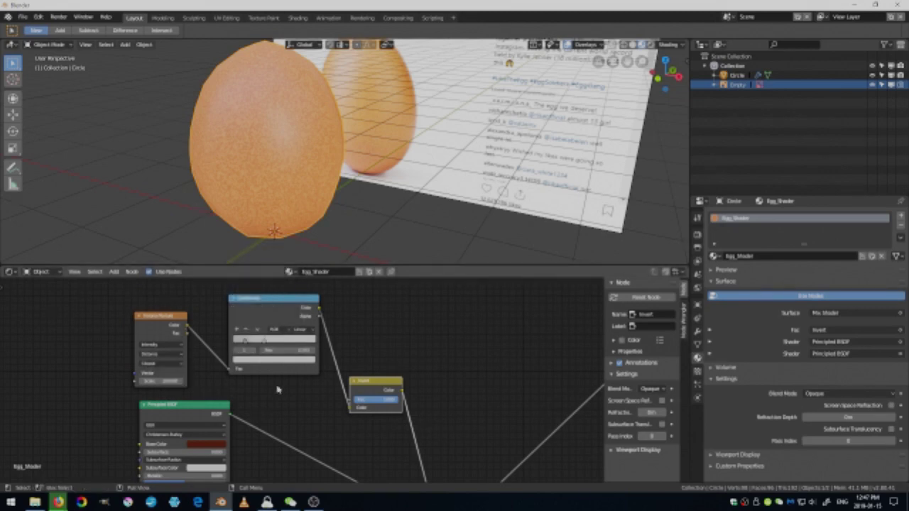
Lower the Invert node's Fac to about half to soften the speckles
{"action": "scroll", "coordinate": [324, 377], "scroll_direction": "down", "scroll_amount": 3, "text": "shift"}
{"action": "scroll", "coordinate": [334, 376], "scroll_direction": "down", "scroll_amount": 1, "text": "shift"}
{"action": "scroll", "coordinate": [402, 331], "scroll_direction": "up", "scroll_amount": 2, "text": "shift"}
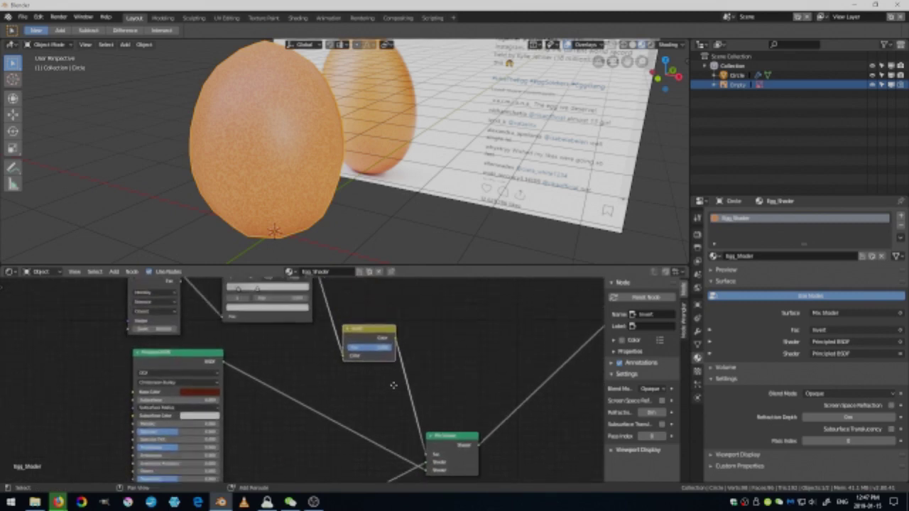
{"action": "left_click_drag", "start_coordinate": [373, 345], "coordinate": [409, 346]}
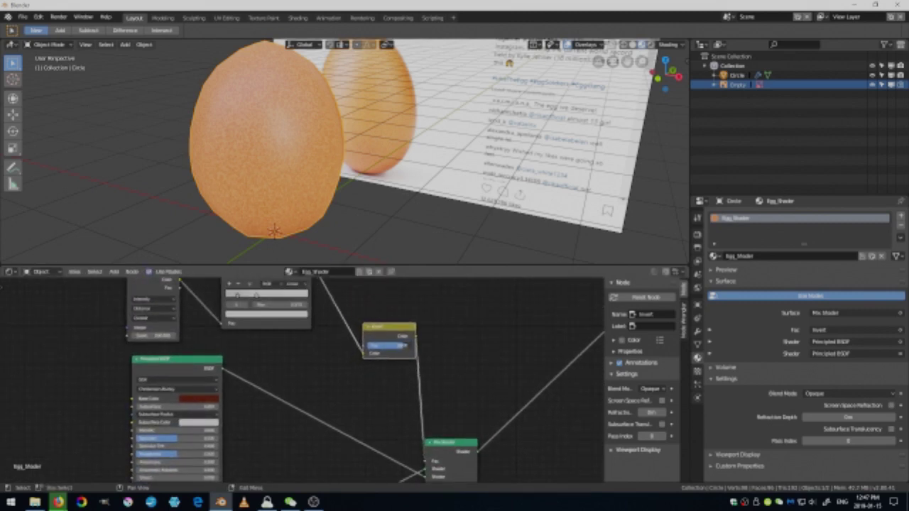
{"action": "left_click_drag", "start_coordinate": [384, 346], "coordinate": [372, 346]}
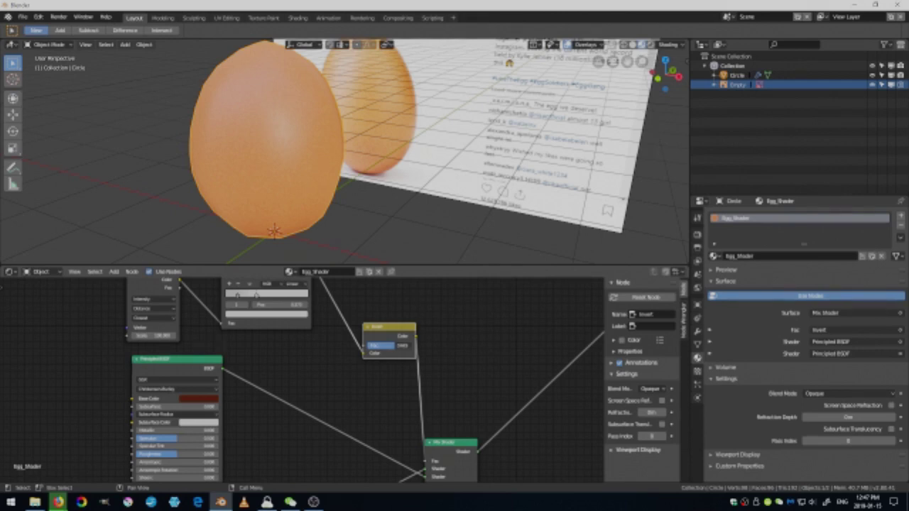
Set the Voronoi Texture's Scale to 75 and compare the egg with the reference image
{"action": "left_click", "coordinate": [157, 334]}
{"action": "key", "text": "Return"}
{"action": "middle_click_drag", "start_coordinate": [308, 182], "coordinate": [291, 220]}
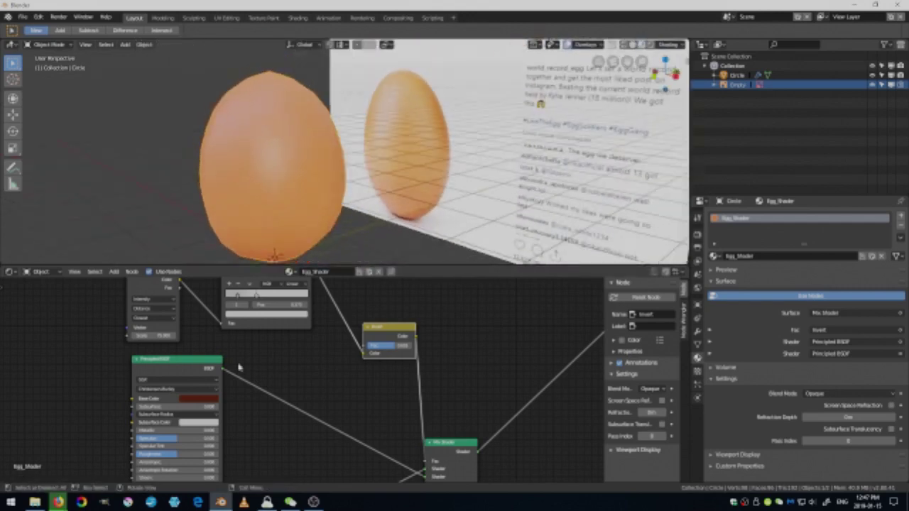
Shift the orange Principled BSDF's Base Color to a slightly deeper orange
{"action": "middle_click_drag", "start_coordinate": [249, 437], "coordinate": [295, 351]}
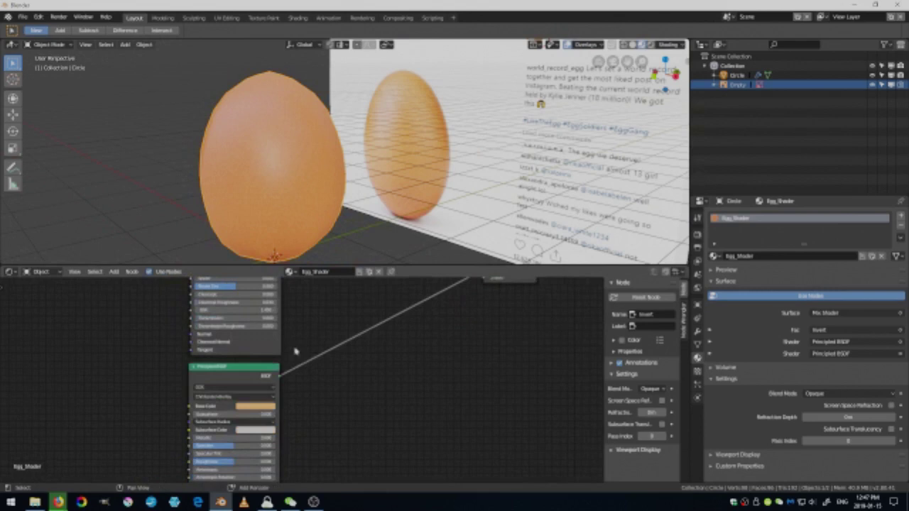
{"action": "left_click", "coordinate": [262, 412]}
{"action": "middle_click_drag", "start_coordinate": [341, 376], "coordinate": [311, 373]}
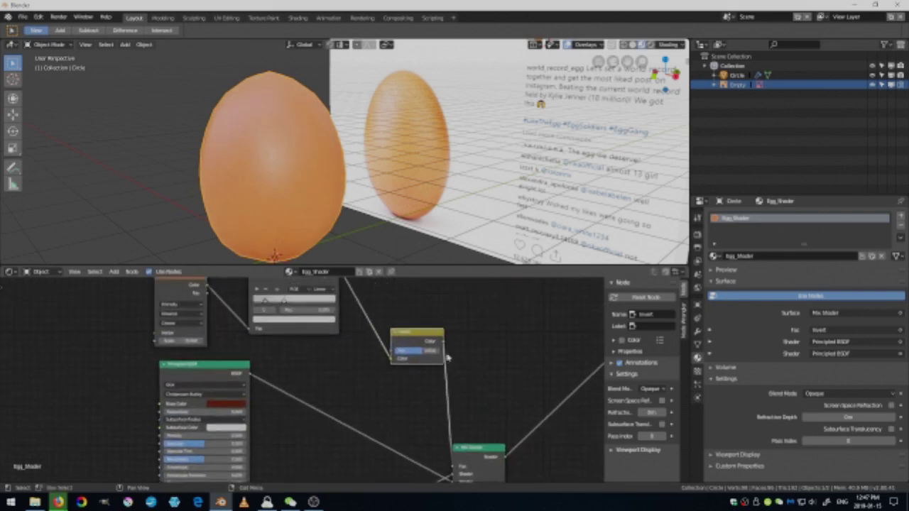
Add a Noise Texture node in the empty space before the orange Principled BSDF
{"action": "middle_click_drag", "start_coordinate": [384, 403], "coordinate": [10, 385]}
{"action": "key", "text": "shift+a"}
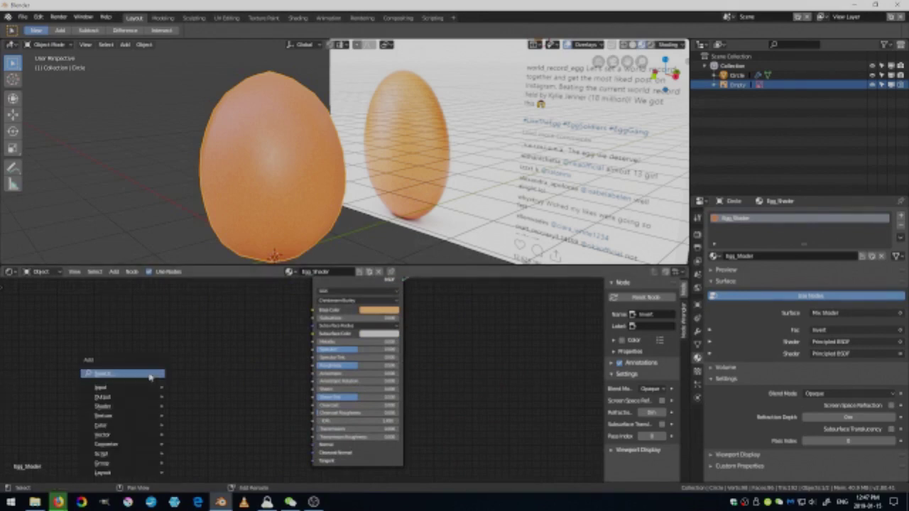
{"action": "left_click", "coordinate": [150, 376]}
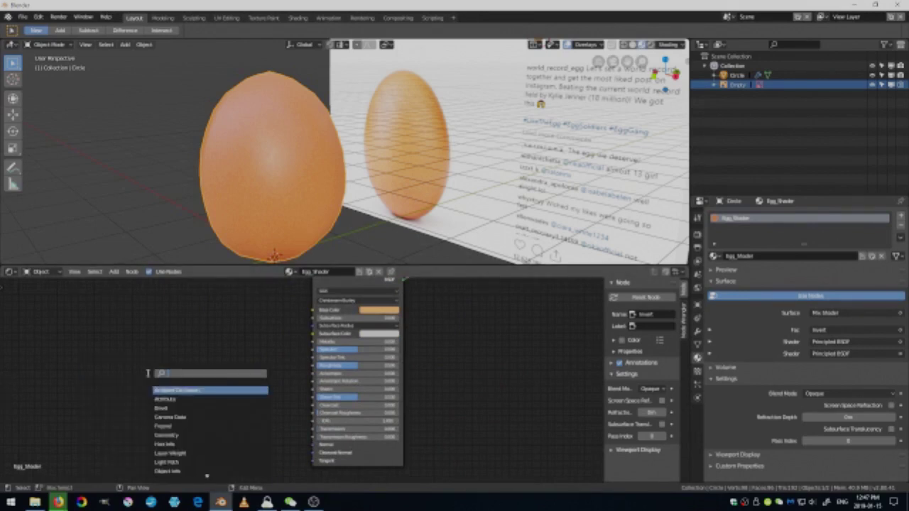
{"action": "type", "text": "noise"}
{"action": "key", "text": "Return"}
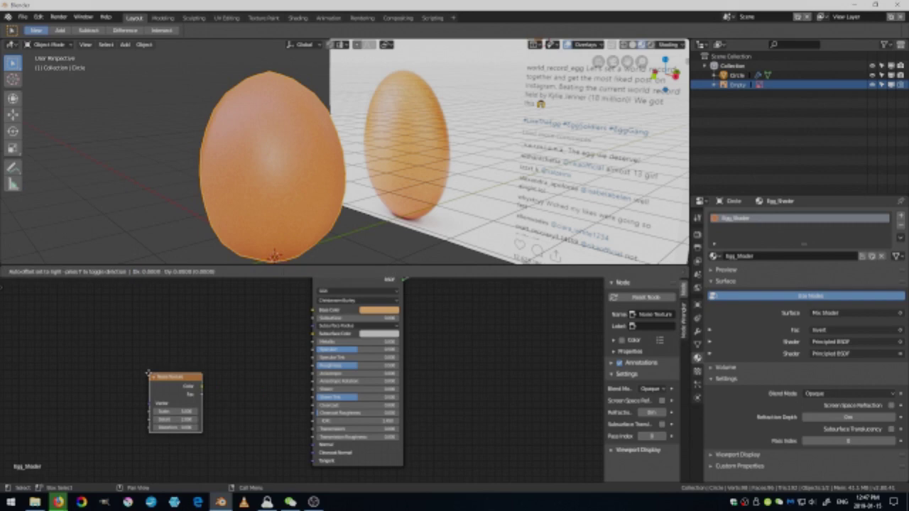
{"action": "left_click", "coordinate": [90, 351]}
Add a Bump node between the Noise Texture and the orange Principled BSDF
{"action": "key", "text": "shift+a"}
{"action": "left_click", "coordinate": [78, 346]}
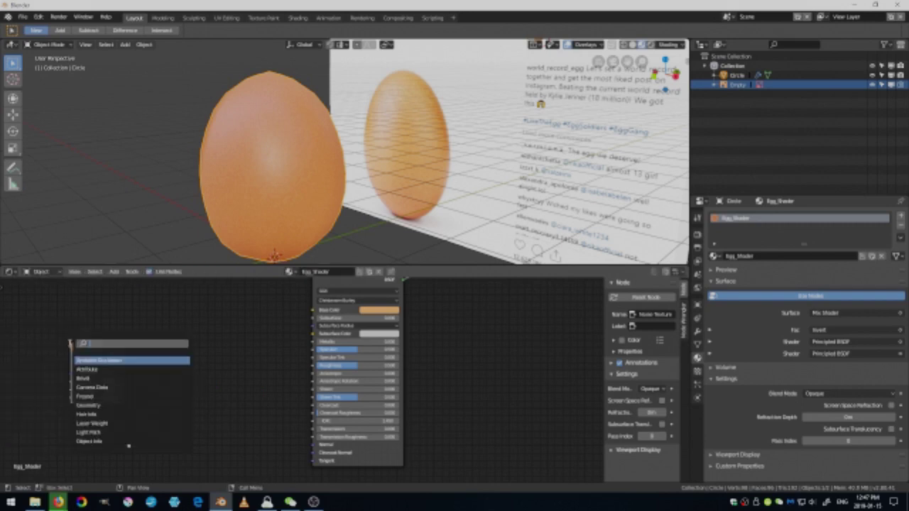
{"action": "type", "text": "bump"}
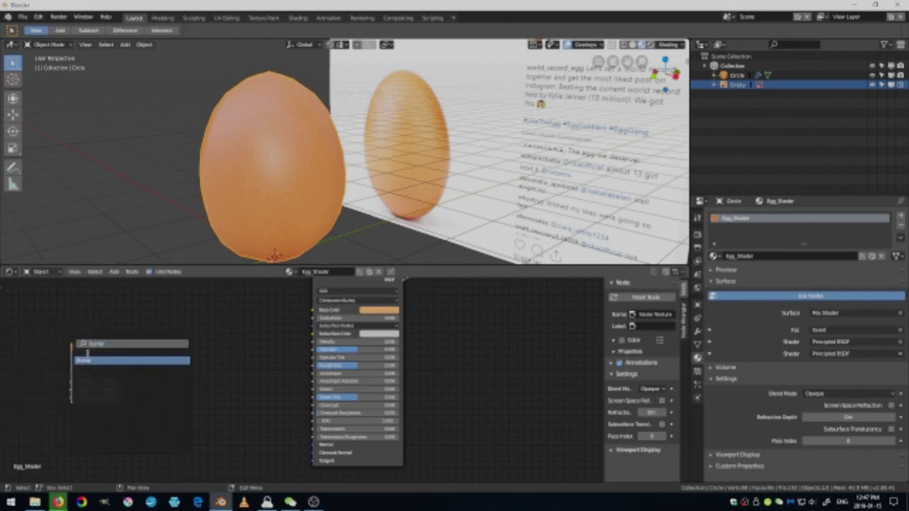
{"action": "key", "text": "Return"}
{"action": "left_click", "coordinate": [173, 370]}
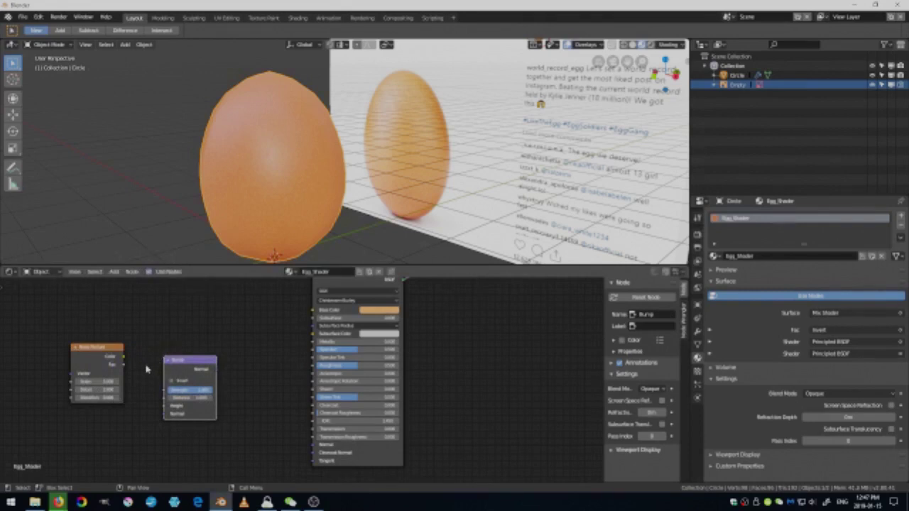
Connect the Noise Texture's Color to the Bump's Height and the Bump's Normal to the orange Principled BSDF, with Bump Strength at 0.1
{"action": "left_click_drag", "start_coordinate": [123, 357], "coordinate": [167, 406]}
{"action": "left_click_drag", "start_coordinate": [217, 370], "coordinate": [313, 445]}
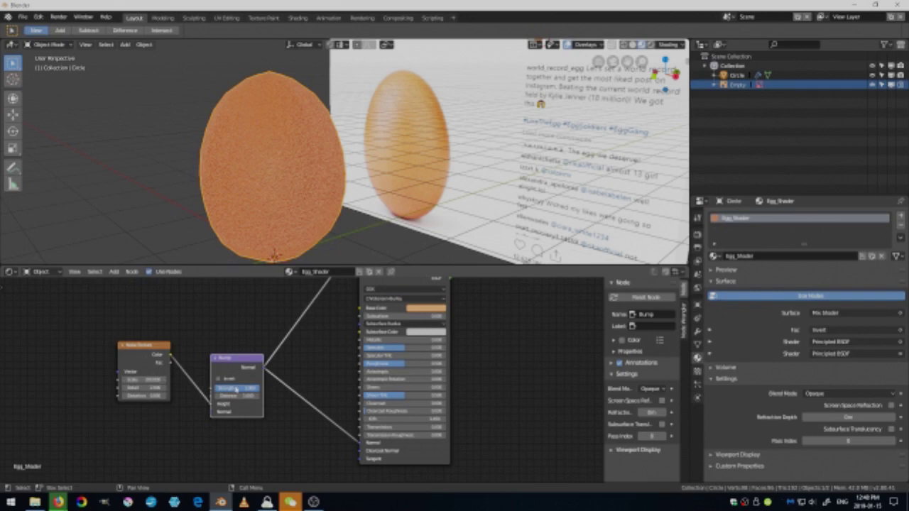
{"action": "left_click", "coordinate": [236, 388]}
{"action": "key", "text": "Return"}
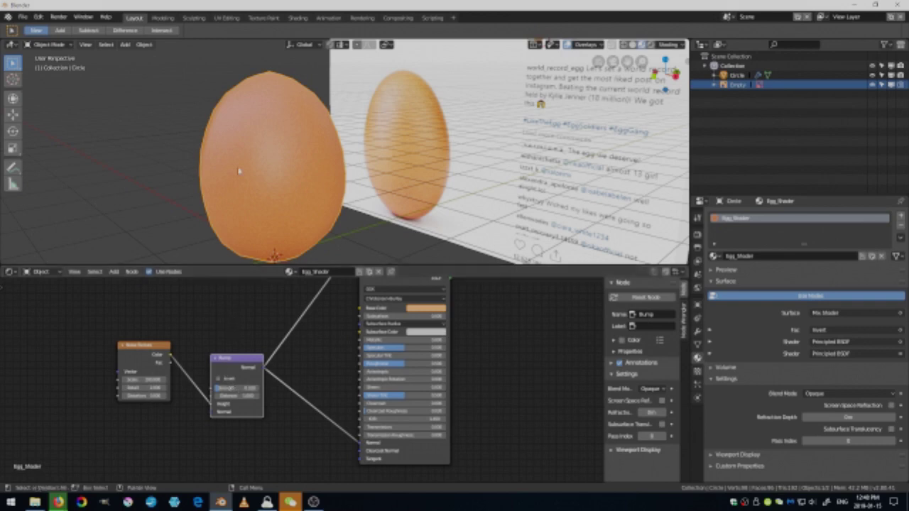
Hide the Empty holding the Instagram reference image
{"action": "middle_click_drag", "start_coordinate": [238, 181], "coordinate": [426, 186]}
{"action": "left_click", "coordinate": [462, 174]}
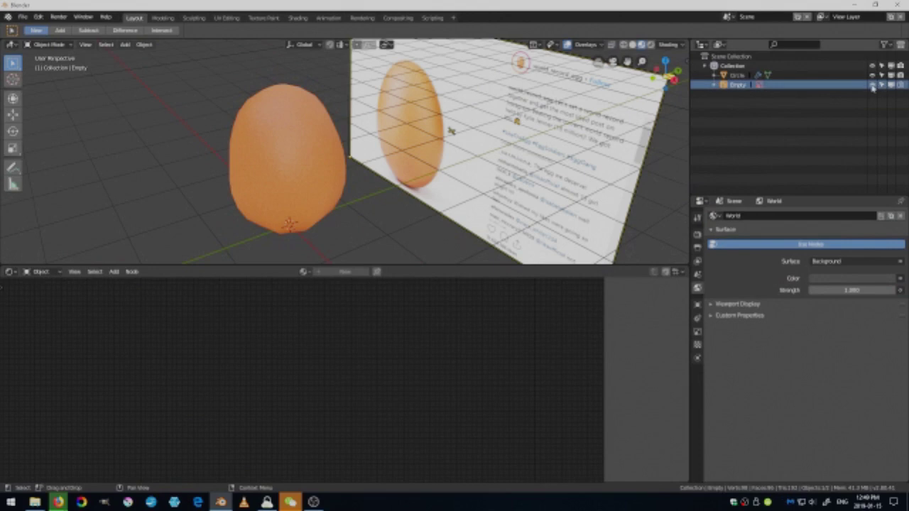
{"action": "left_click", "coordinate": [881, 85]}
Add a plane at the egg's base and scale it up by 5 and again by about 54 to form the floor
{"action": "middle_click_drag", "start_coordinate": [448, 140], "coordinate": [393, 193]}
{"action": "key", "text": "shift+a"}
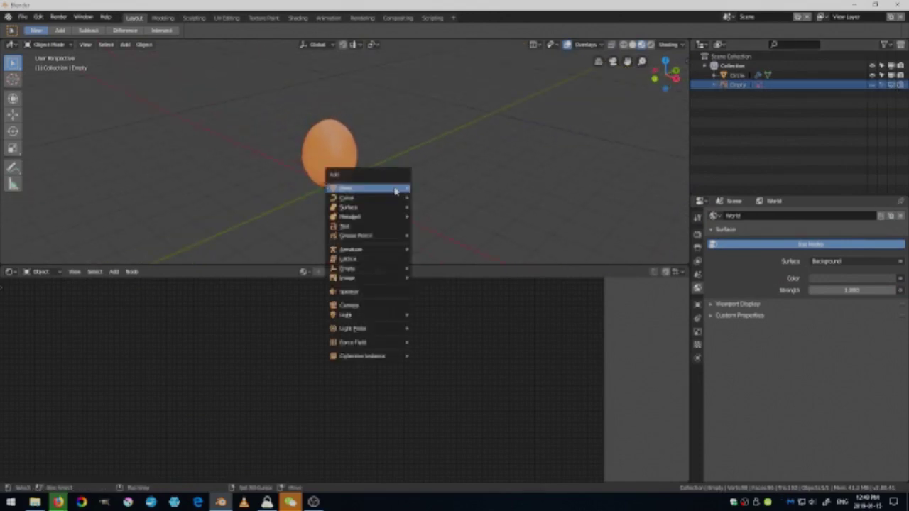
{"action": "mouse_move", "coordinate": [395, 190]}
{"action": "left_click", "coordinate": [441, 190]}
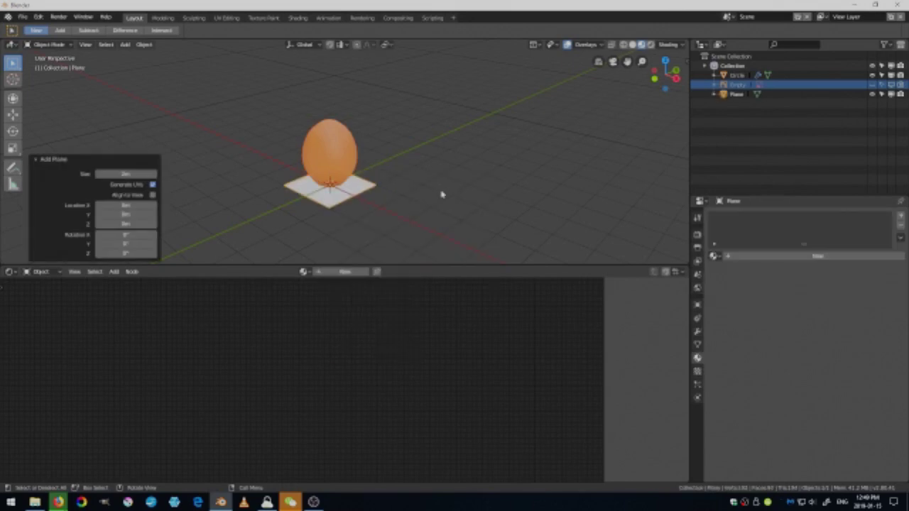
{"action": "type", "text": "s5"}
{"action": "key", "text": "Return"}
{"action": "key", "text": "s"}
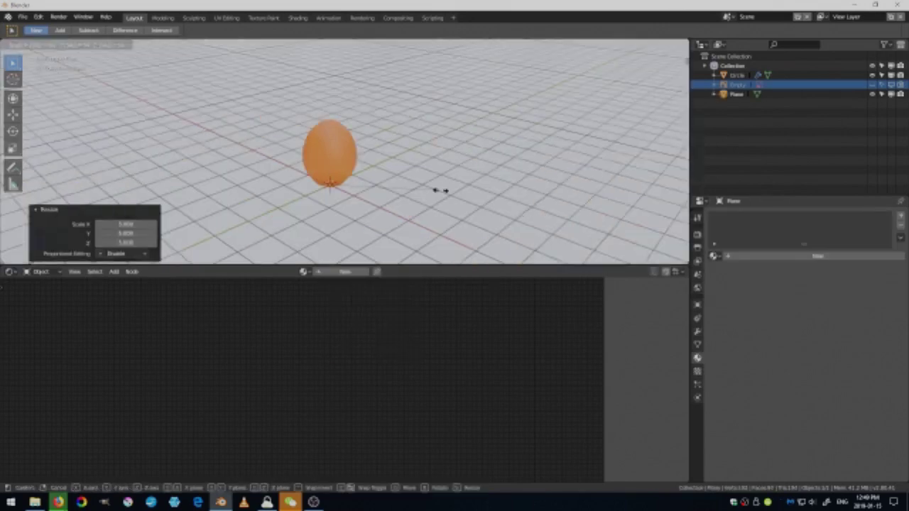
{"action": "left_click", "coordinate": [440, 190]}
Add an area light at the egg's base and raise it about 3.4 m along Z above the egg
{"action": "middle_click_drag", "start_coordinate": [408, 201], "coordinate": [368, 199]}
{"action": "key", "text": "shift+a"}
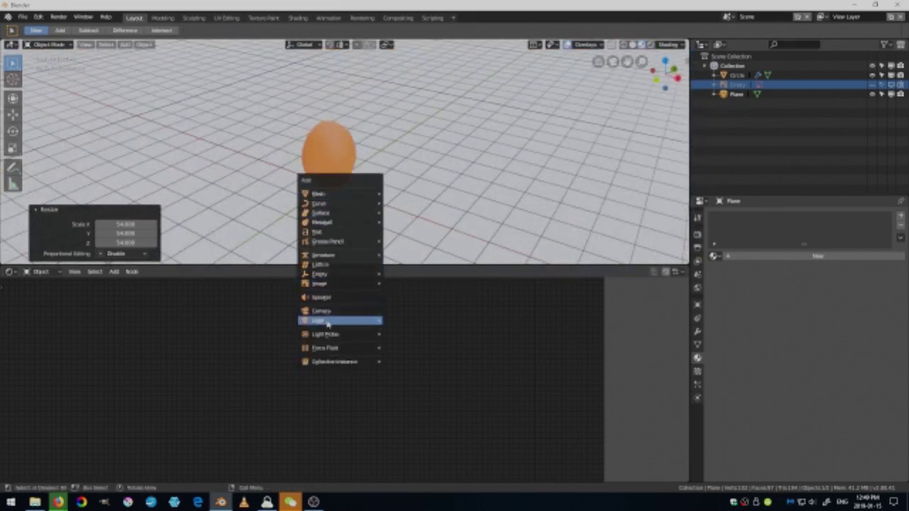
{"action": "mouse_move", "coordinate": [320, 321]}
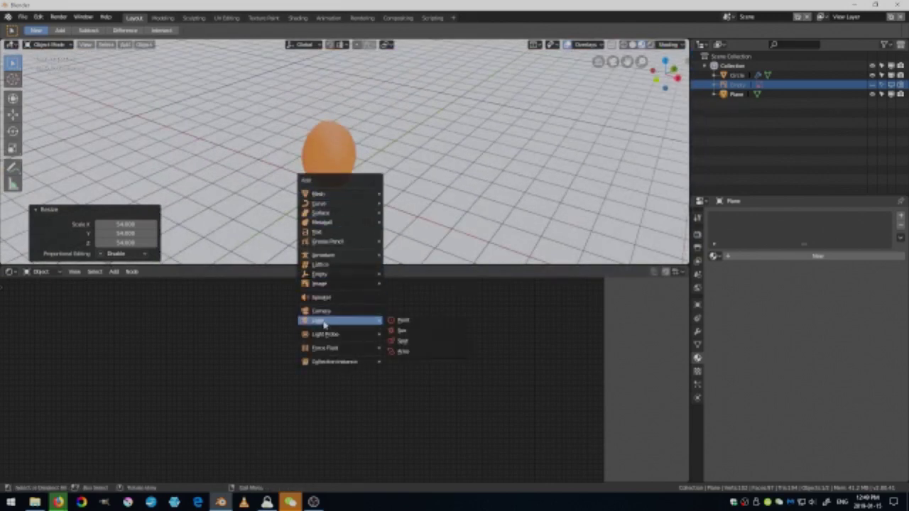
{"action": "left_click", "coordinate": [404, 352]}
{"action": "middle_click_drag", "start_coordinate": [306, 178], "coordinate": [344, 169]}
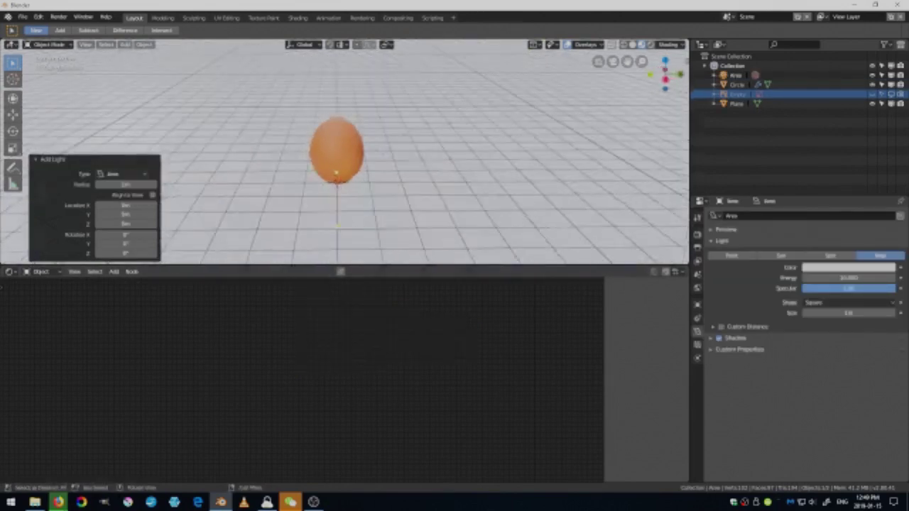
{"action": "key", "text": "g"}
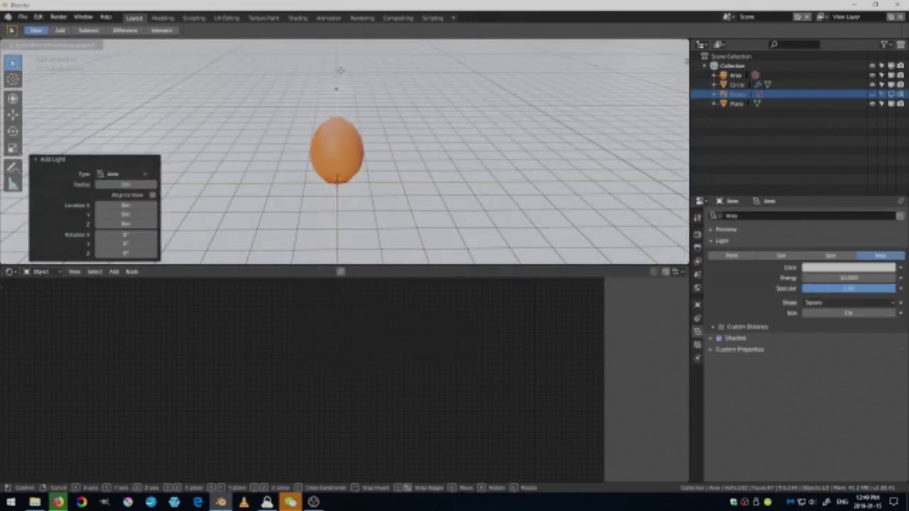
{"action": "left_click", "coordinate": [338, 59]}
Tilt the area light about 67° around the X axis
{"action": "middle_click_drag", "start_coordinate": [348, 71], "coordinate": [389, 125]}
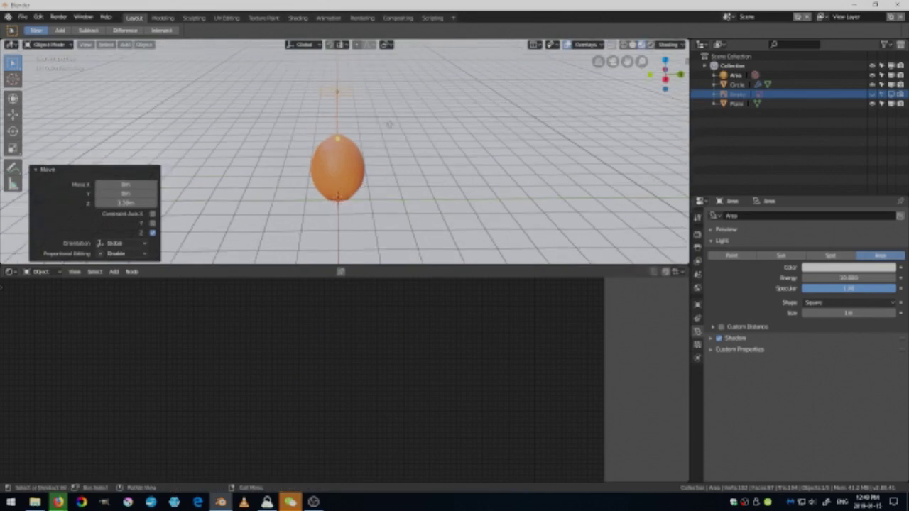
{"action": "key", "text": "g"}
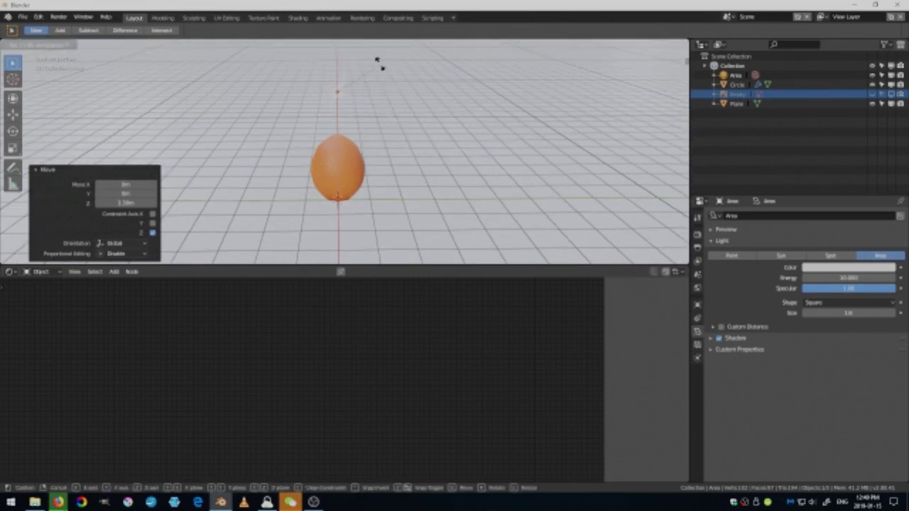
{"action": "left_click", "coordinate": [381, 63]}
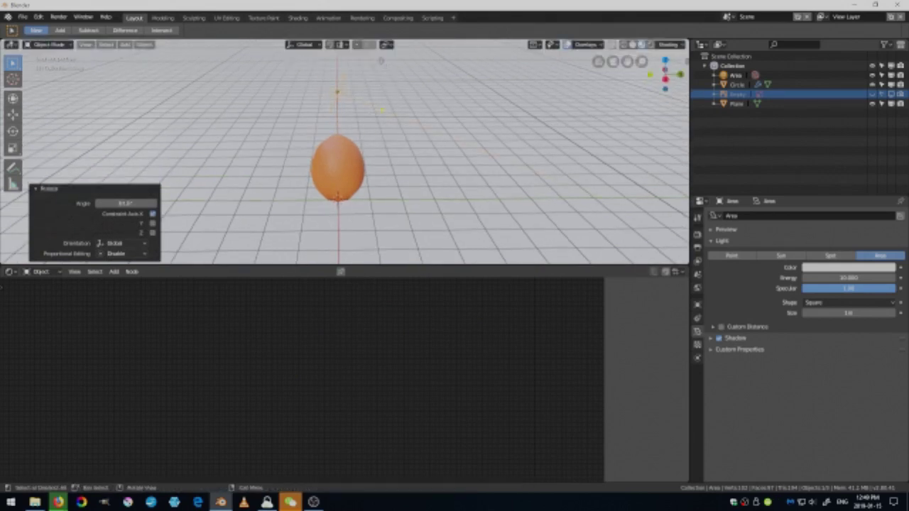
Move the area light diagonally in front of the egg on the negative X side and rotate it to aim at the egg
{"action": "key", "text": "KP_7"}
{"action": "scroll", "coordinate": [385, 128], "scroll_direction": "down", "scroll_amount": 5}
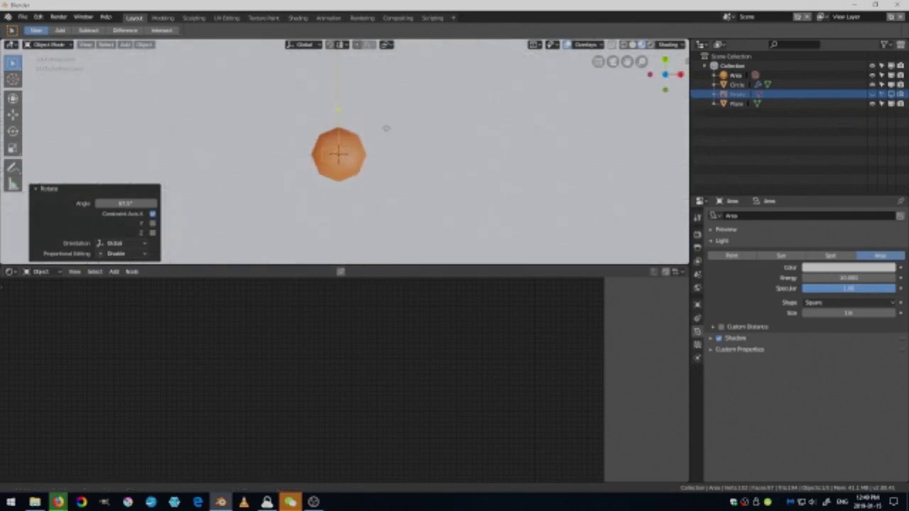
{"action": "key", "text": "g"}
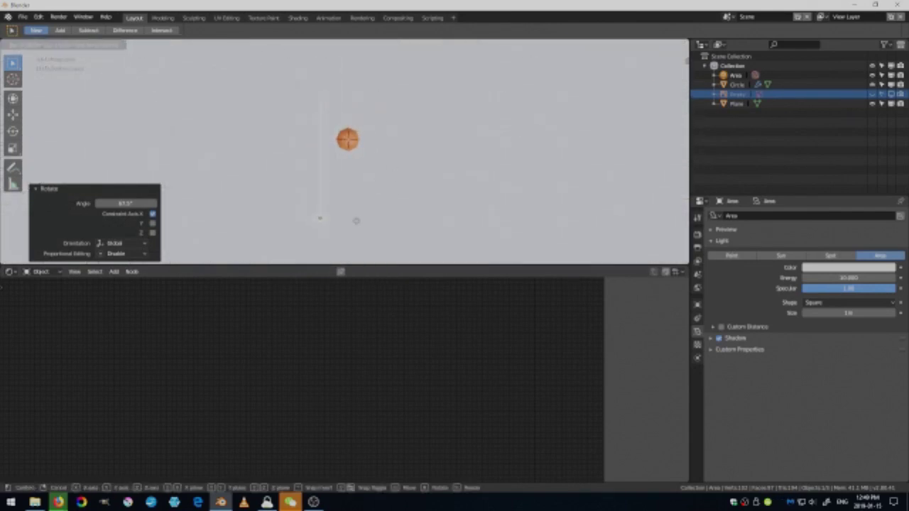
{"action": "left_click", "coordinate": [321, 211]}
{"action": "key", "text": "r"}
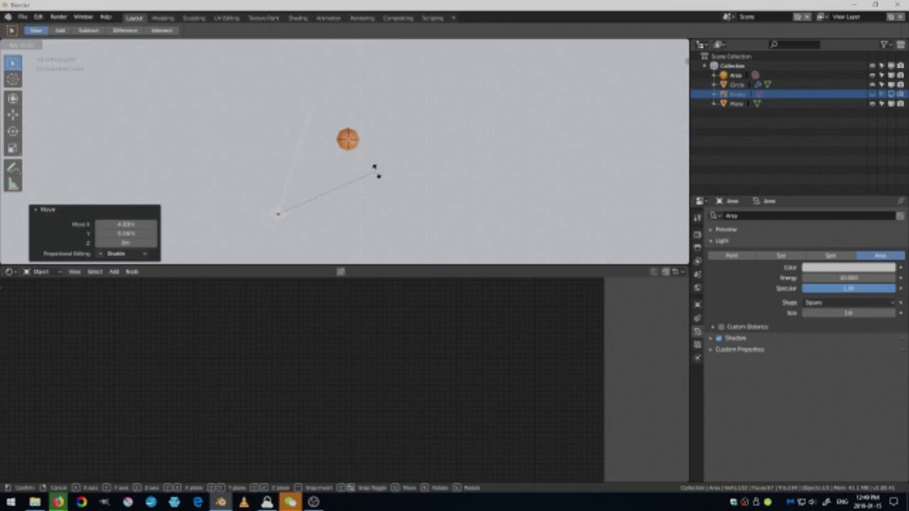
{"action": "left_click", "coordinate": [398, 211]}
{"action": "middle_click_drag", "start_coordinate": [398, 210], "coordinate": [391, 140]}
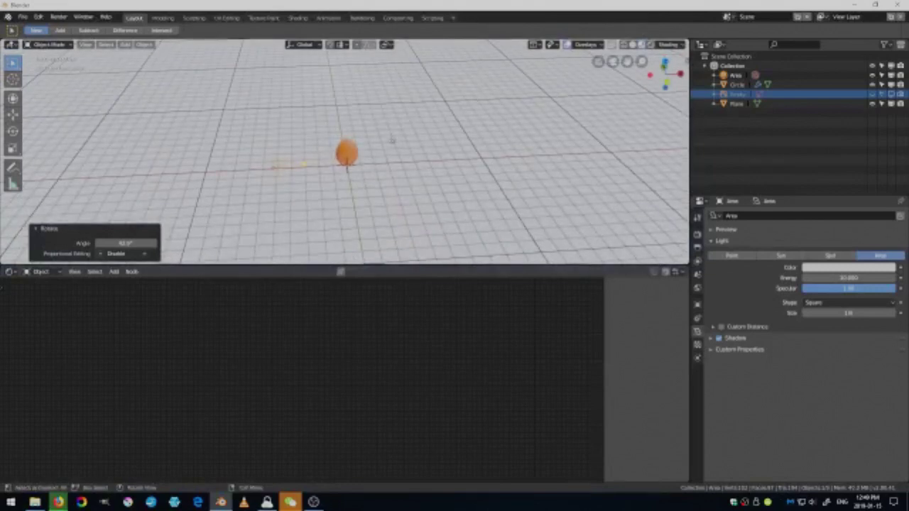
Duplicate the area light to the egg's positive X side and rotate the copy about 84° toward the egg
{"action": "key", "text": "KP_7"}
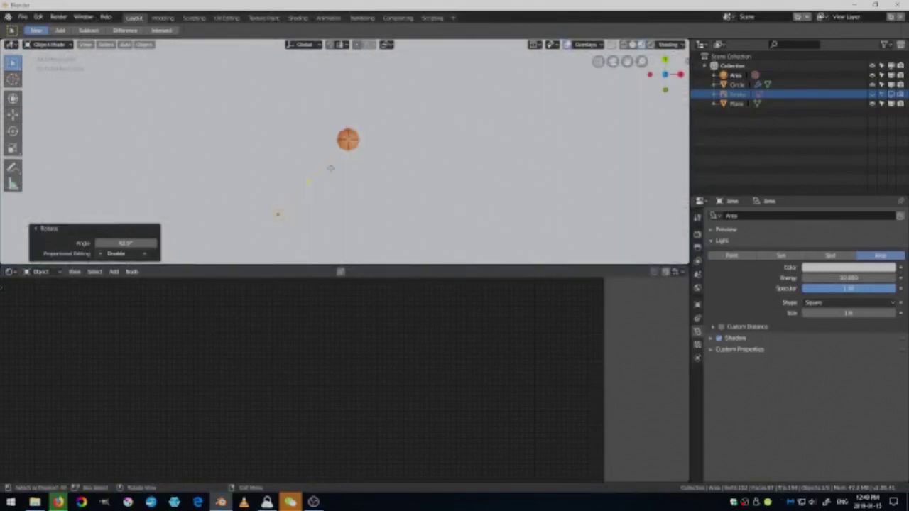
{"action": "left_click", "coordinate": [143, 45]}
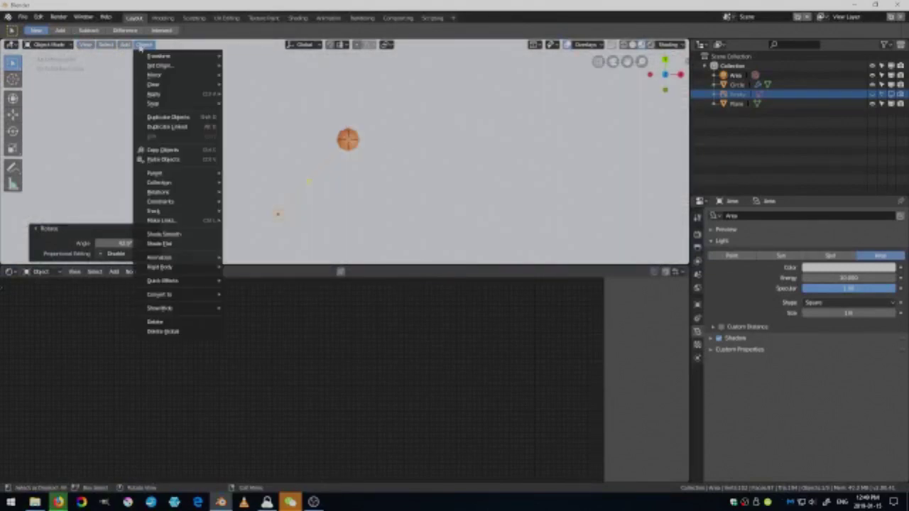
{"action": "left_click", "coordinate": [202, 118]}
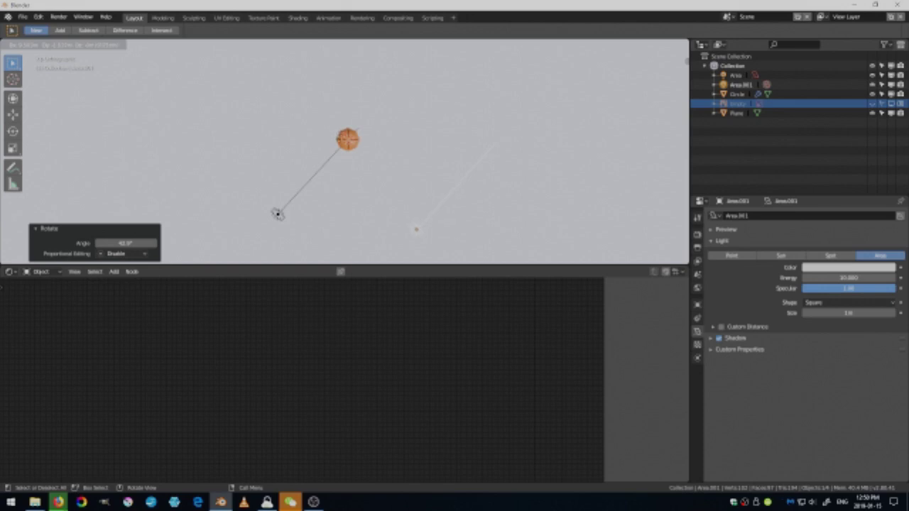
{"action": "left_click", "coordinate": [532, 176]}
{"action": "key", "text": "r"}
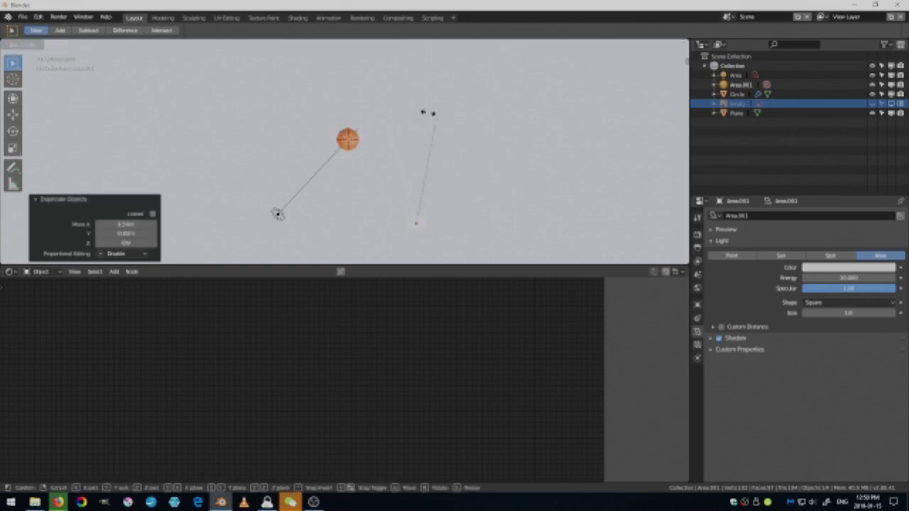
{"action": "left_click", "coordinate": [387, 96]}
Shift the duplicated area light to mirror the first one and fine-tune its rotation so it points at the egg
{"action": "key", "text": "g"}
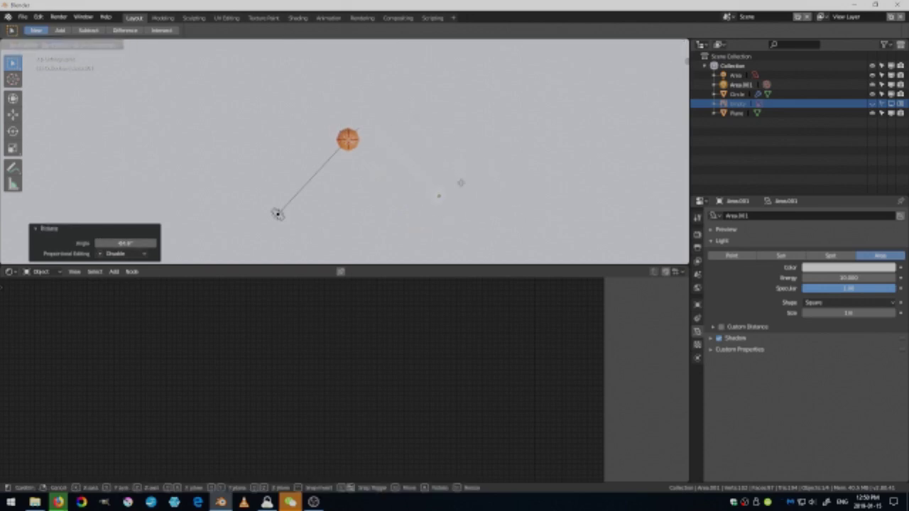
{"action": "left_click", "coordinate": [460, 191]}
{"action": "key", "text": "r"}
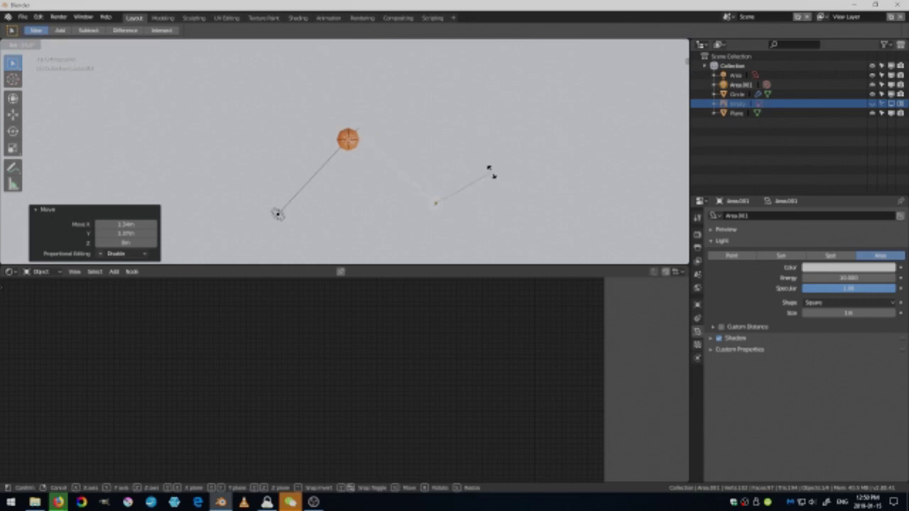
{"action": "left_click", "coordinate": [490, 169]}
Raise the duplicated area light about 0.4 m along Z
{"action": "middle_click_drag", "start_coordinate": [435, 168], "coordinate": [420, 103]}
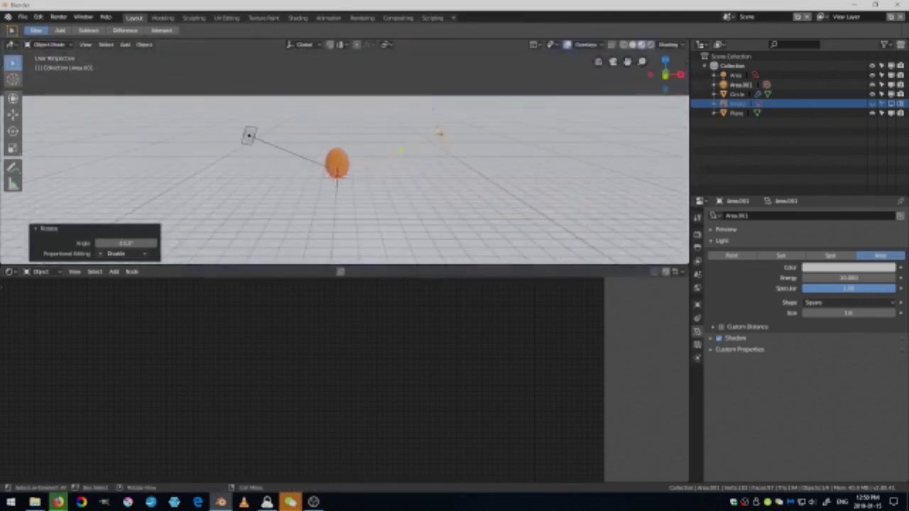
{"action": "key", "text": "g"}
{"action": "key", "text": "z"}
{"action": "left_click", "coordinate": [435, 180]}
Add a camera at the egg's base and set its X, Y and Z rotation to 0
{"action": "middle_click_drag", "start_coordinate": [435, 179], "coordinate": [432, 151]}
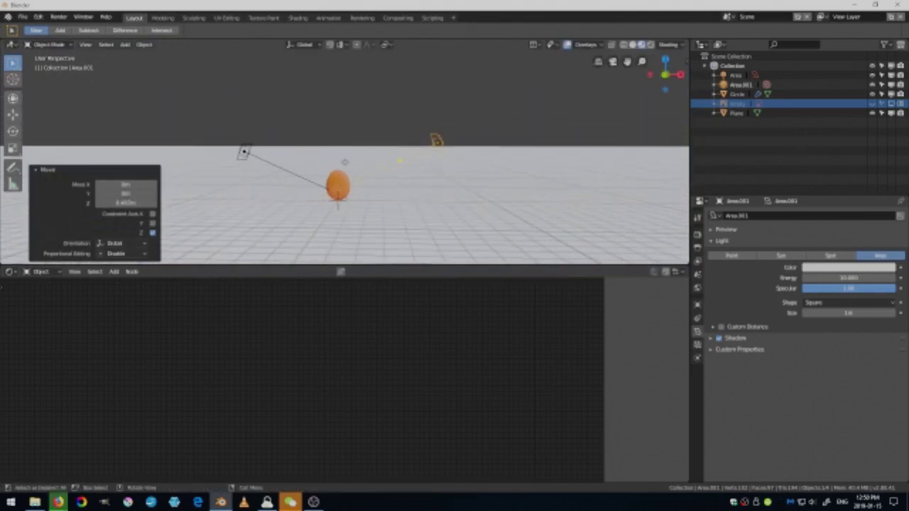
{"action": "key", "text": "shift+a"}
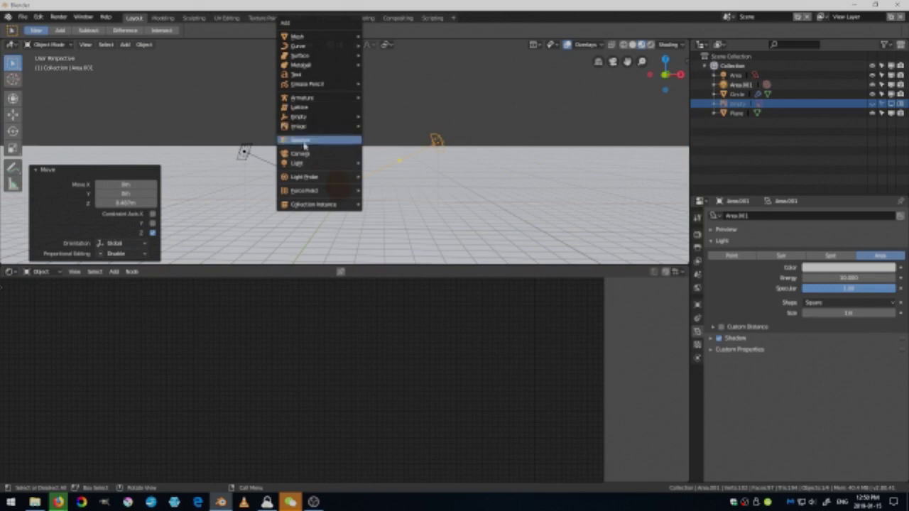
{"action": "left_click", "coordinate": [300, 153]}
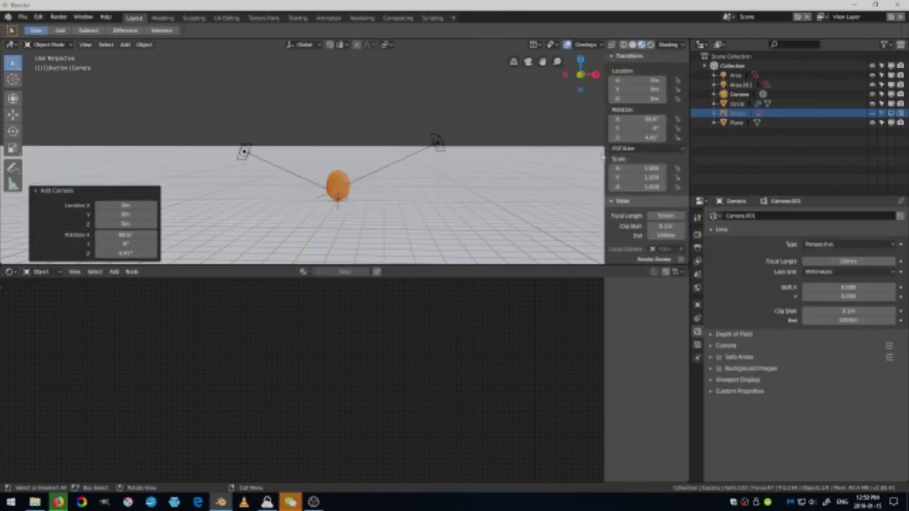
{"action": "type", "text": "n0"}
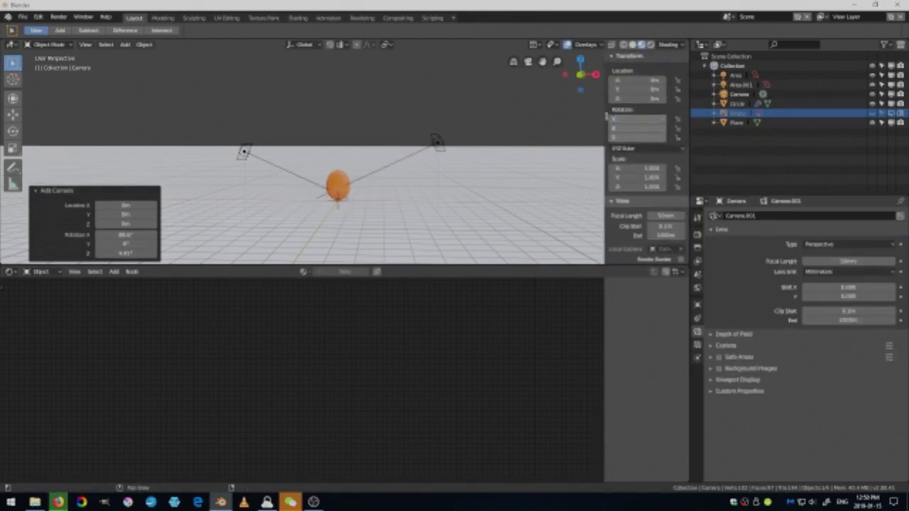
{"action": "key", "text": "Return"}
Rotate the camera 90° around the X axis
{"action": "middle_click_drag", "start_coordinate": [386, 191], "coordinate": [352, 181]}
{"action": "key", "text": "KP_Decimal"}
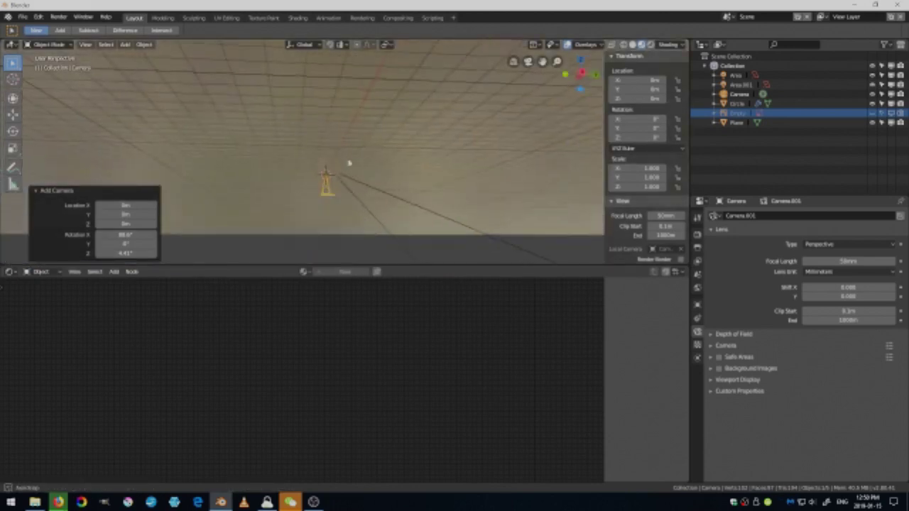
{"action": "key", "text": "r"}
{"action": "key", "text": "x"}
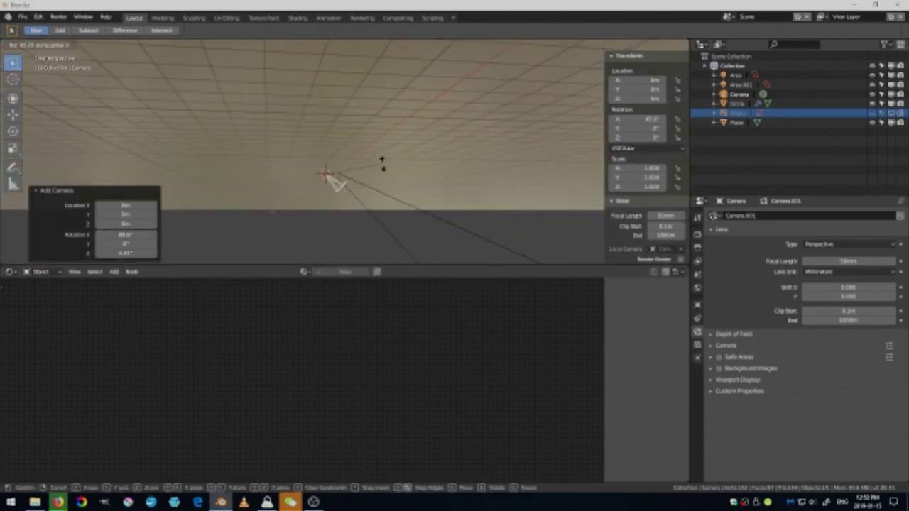
{"action": "type", "text": "90"}
{"action": "key", "text": "Return"}
Look through the camera, enable Lock Camera to View and pull the camera back from the egg
{"action": "key", "text": "KP_0"}
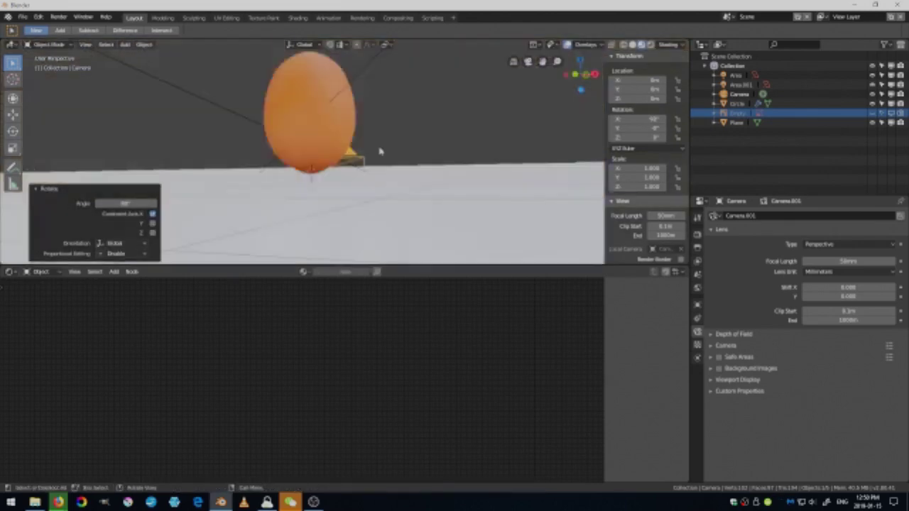
{"action": "scroll", "coordinate": [652, 236], "scroll_direction": "down", "scroll_amount": 3}
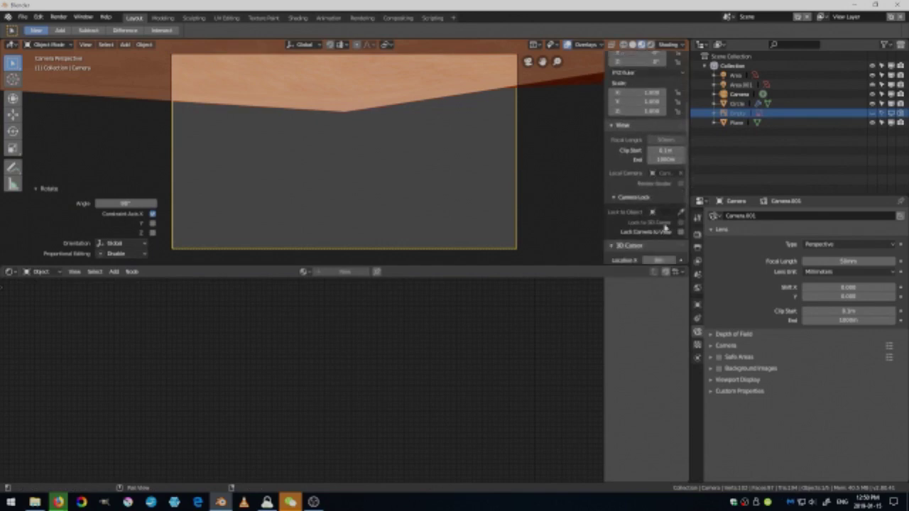
{"action": "left_click", "coordinate": [679, 232]}
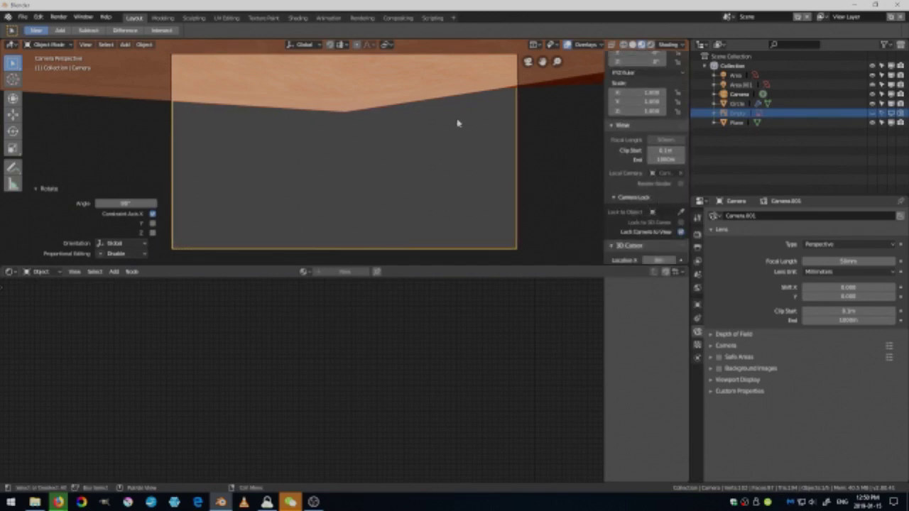
{"action": "scroll", "coordinate": [405, 118], "scroll_direction": "up", "scroll_amount": 2}
{"action": "scroll", "coordinate": [439, 180], "scroll_direction": "down", "scroll_amount": 5}
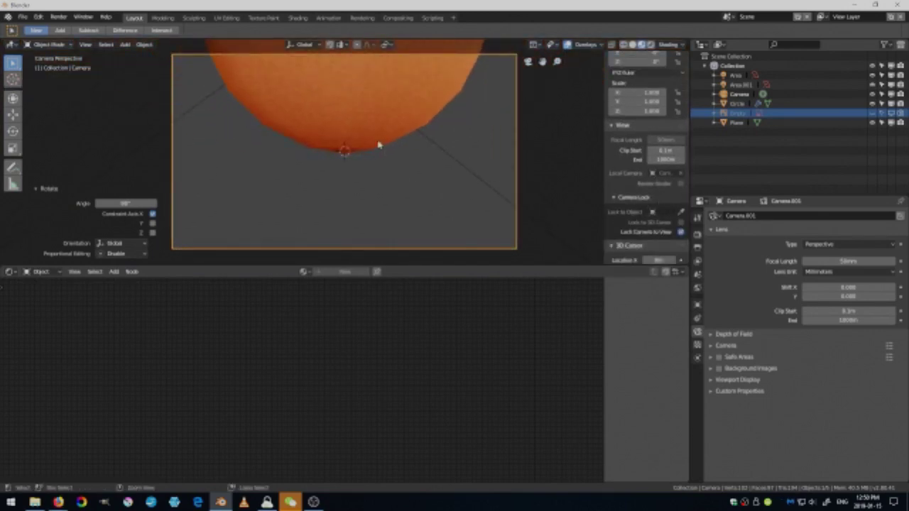
Raise the camera about 1.03 m along Z to centre the egg in the frame, and fine-tune its distance to the egg
{"action": "key", "text": "g"}
{"action": "key", "text": "z"}
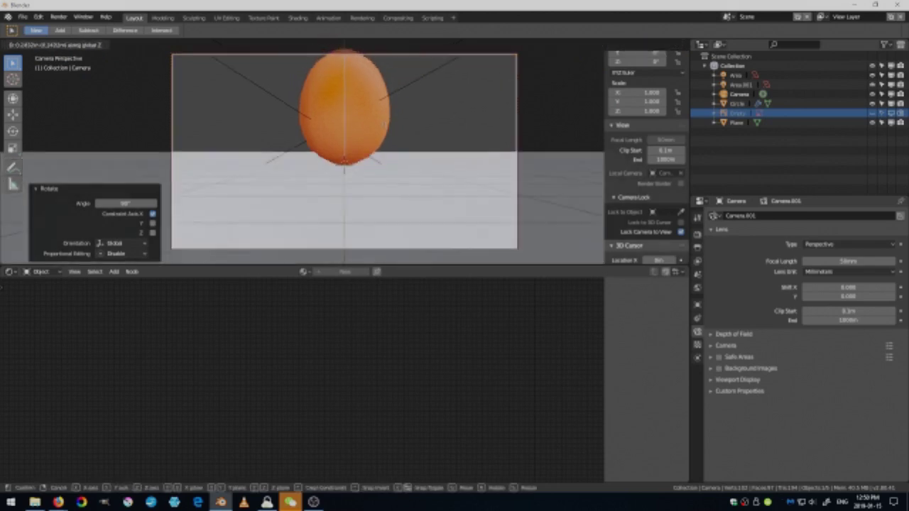
{"action": "left_click", "coordinate": [378, 71]}
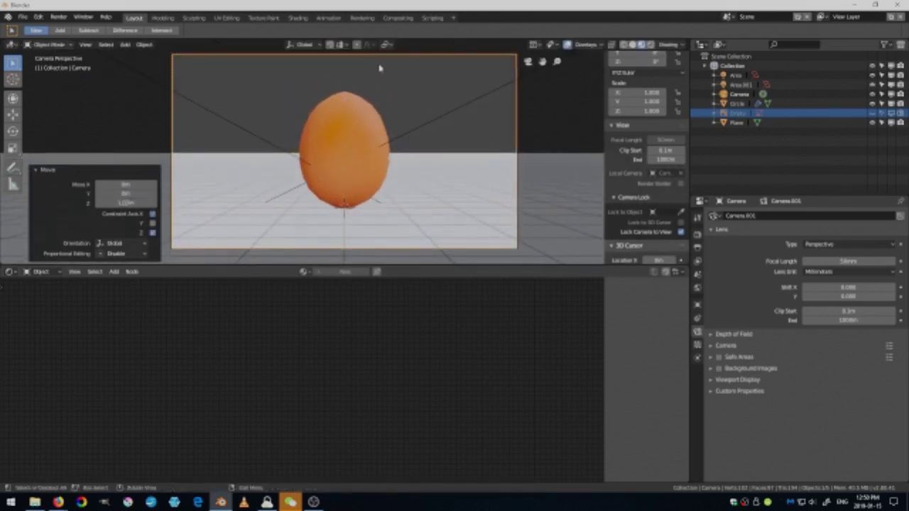
{"action": "scroll", "coordinate": [397, 146], "scroll_direction": "up", "scroll_amount": 2}
{"action": "scroll", "coordinate": [399, 146], "scroll_direction": "down", "scroll_amount": 2}
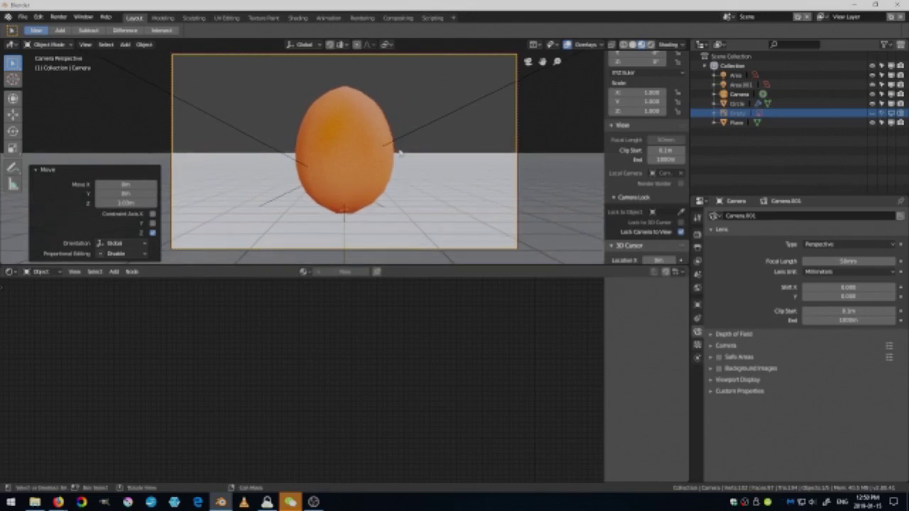
{"action": "key", "text": "KP_1"}
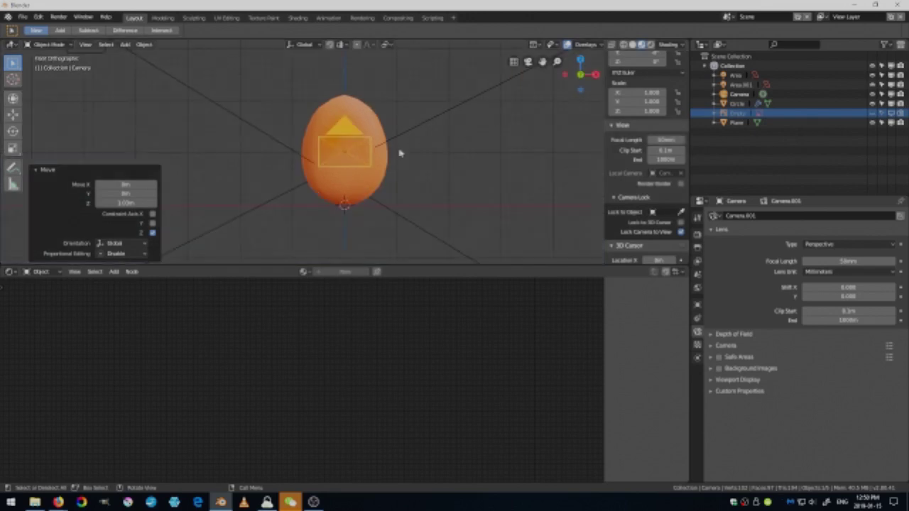
Scale the floor plane down to about 55 m square and apply its rotation and scale
{"action": "middle_click_drag", "start_coordinate": [390, 179], "coordinate": [355, 170]}
{"action": "scroll", "coordinate": [342, 164], "scroll_direction": "down", "scroll_amount": 6}
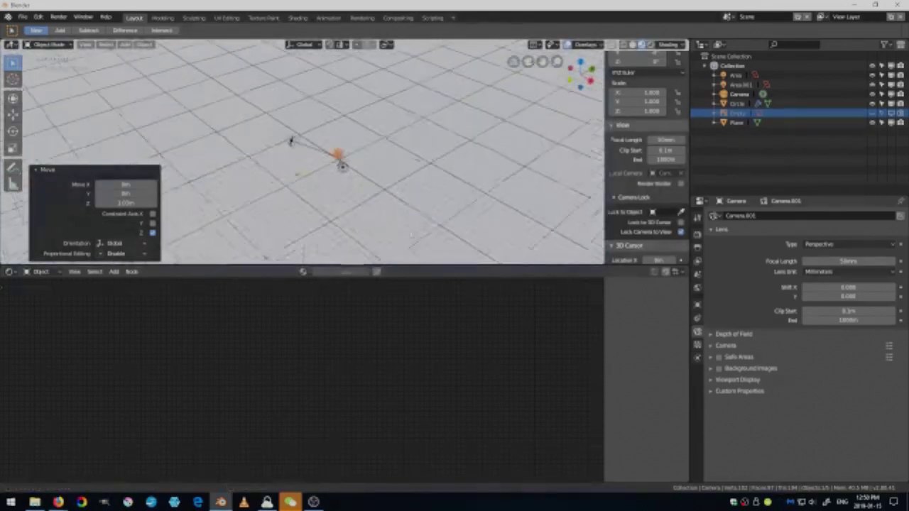
{"action": "middle_click_drag", "start_coordinate": [440, 170], "coordinate": [464, 175]}
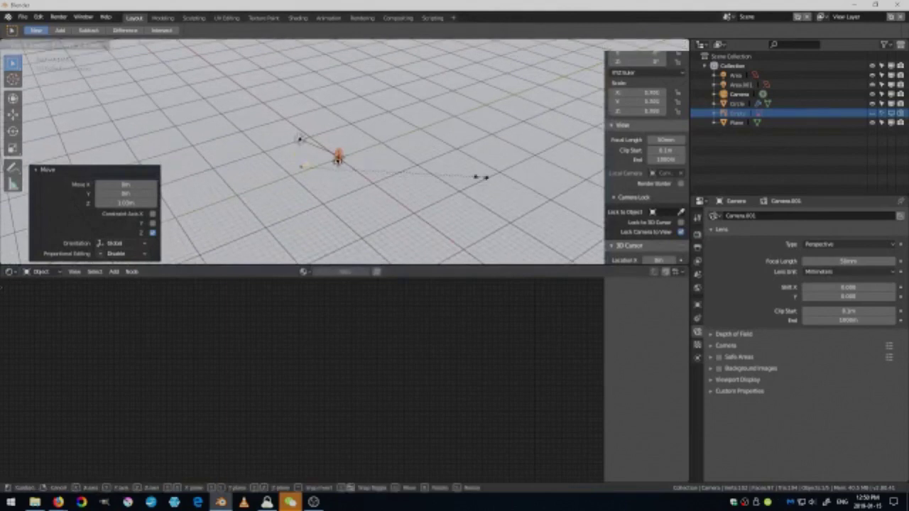
{"action": "left_click", "coordinate": [438, 184]}
{"action": "key", "text": "s"}
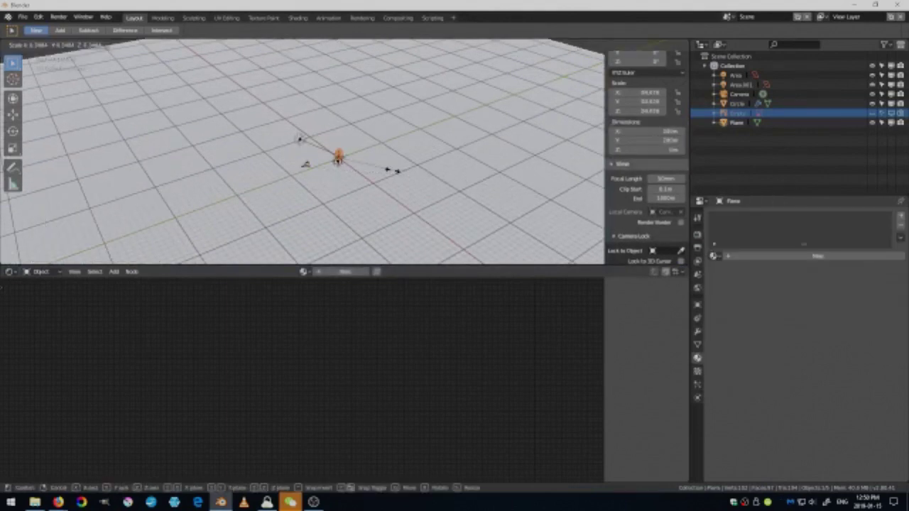
{"action": "left_click", "coordinate": [385, 171]}
{"action": "key", "text": "s"}
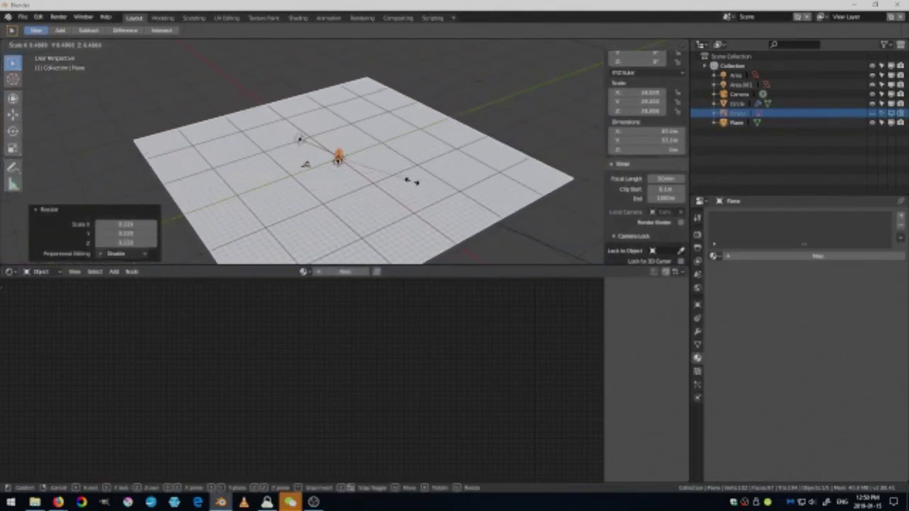
{"action": "left_click", "coordinate": [419, 183]}
{"action": "middle_click_drag", "start_coordinate": [419, 183], "coordinate": [346, 158]}
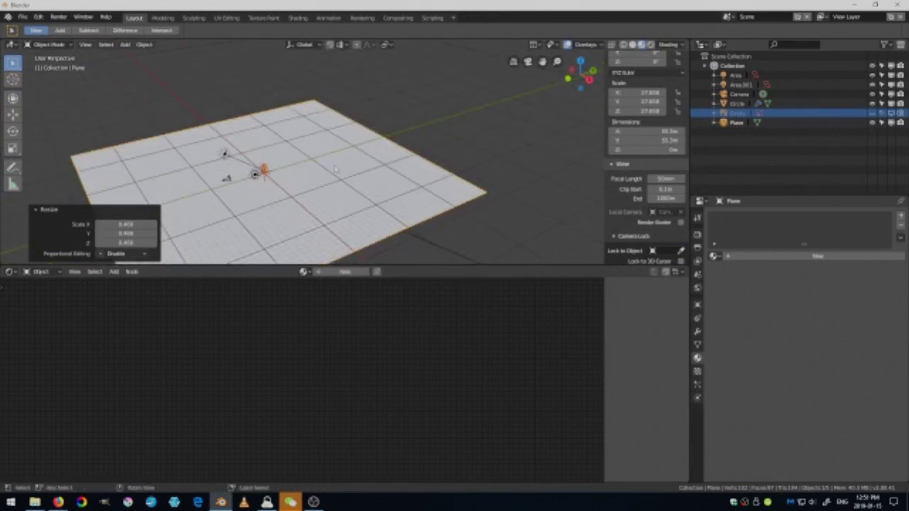
{"action": "key", "text": "ctrl+a"}
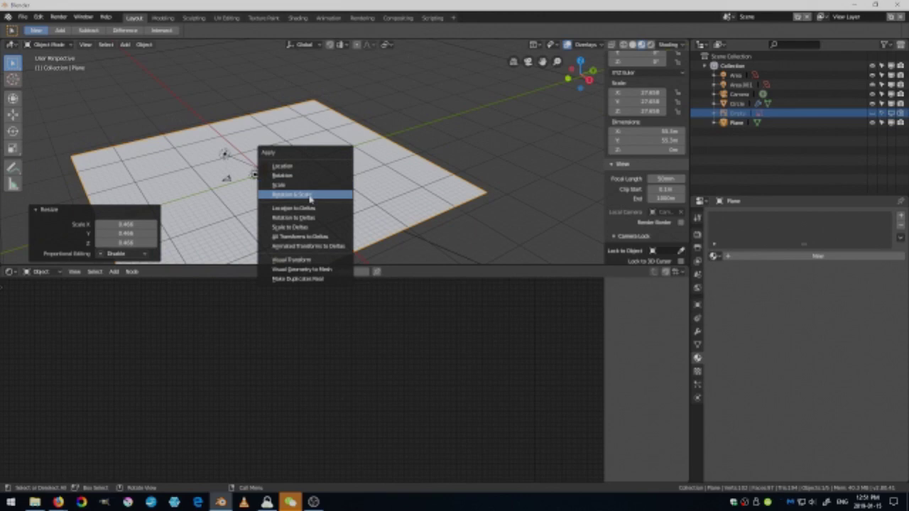
{"action": "left_click", "coordinate": [277, 196]}
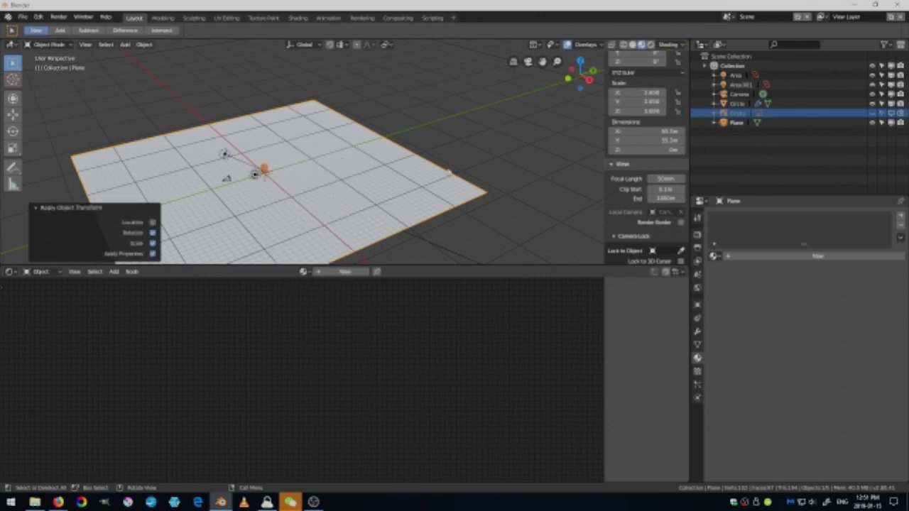
Extrude the floor plane's edge behind the egg about 24 m straight up along Z to form a back wall
{"action": "key", "text": "Tab"}
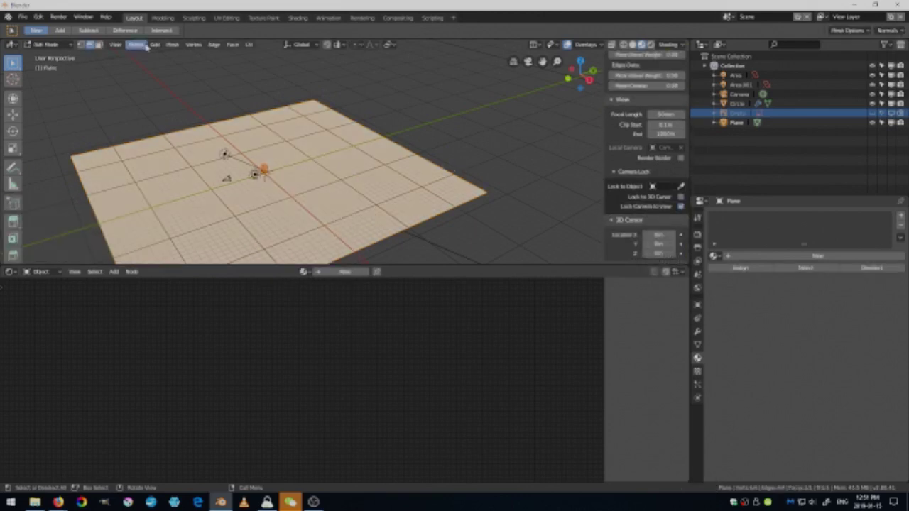
{"action": "key", "text": "alt+a"}
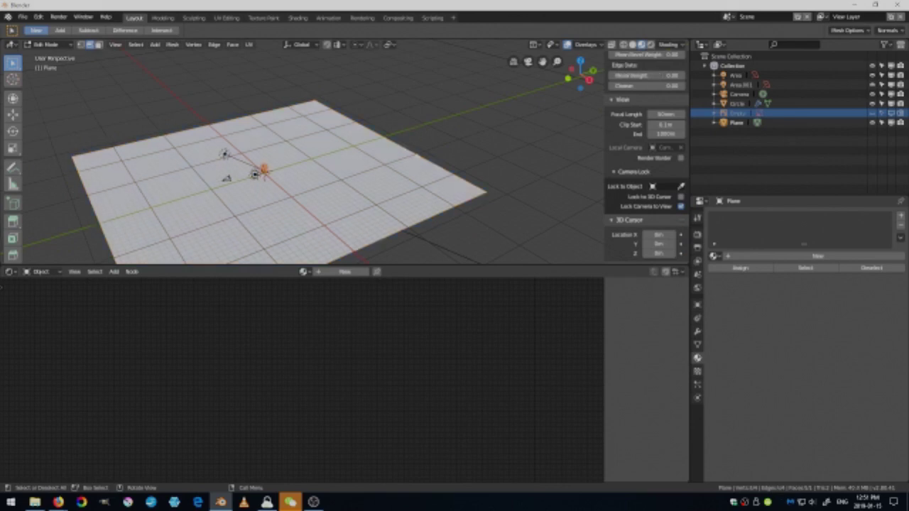
{"action": "key", "text": "e"}
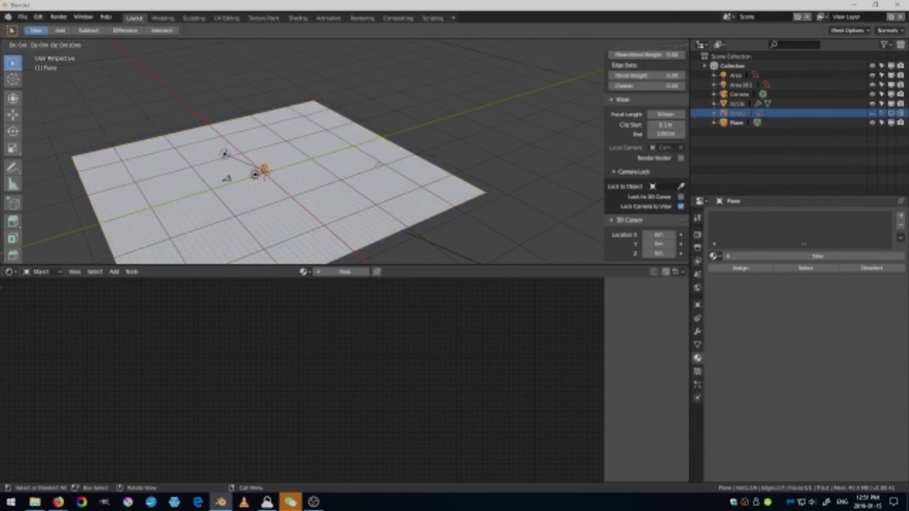
{"action": "left_click", "coordinate": [382, 47]}
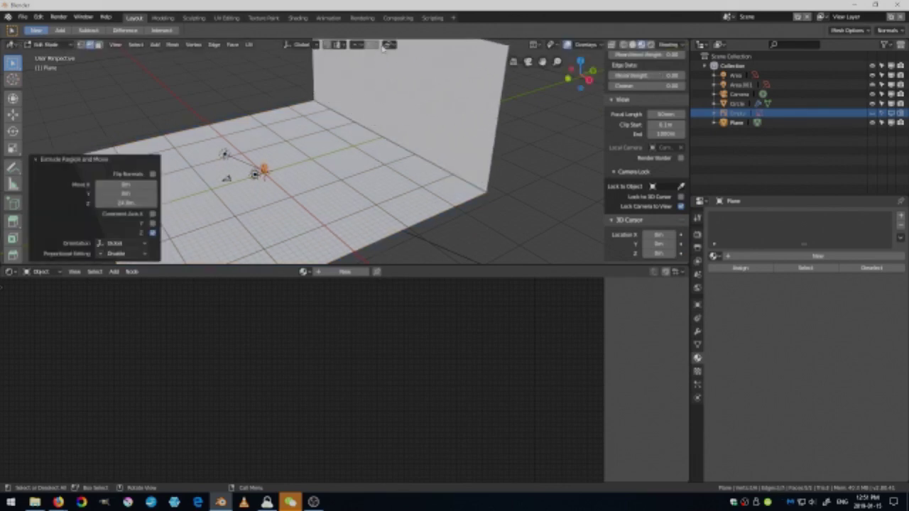
Bevel the edge between floor and back wall by about 13 m with 8 segments to form a curved backdrop
{"action": "left_click", "coordinate": [414, 145]}
{"action": "middle_click_drag", "start_coordinate": [414, 144], "coordinate": [443, 170]}
{"action": "key", "text": "ctrl+b"}
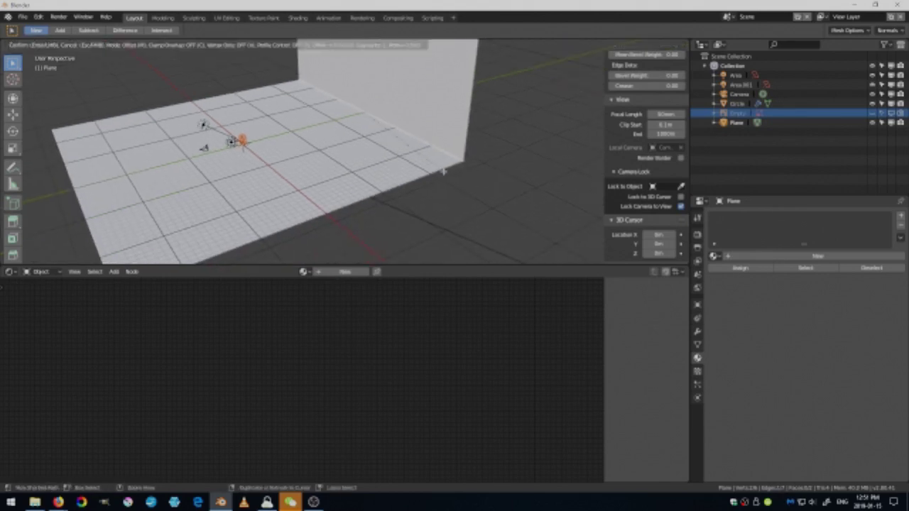
{"action": "left_click", "coordinate": [497, 205]}
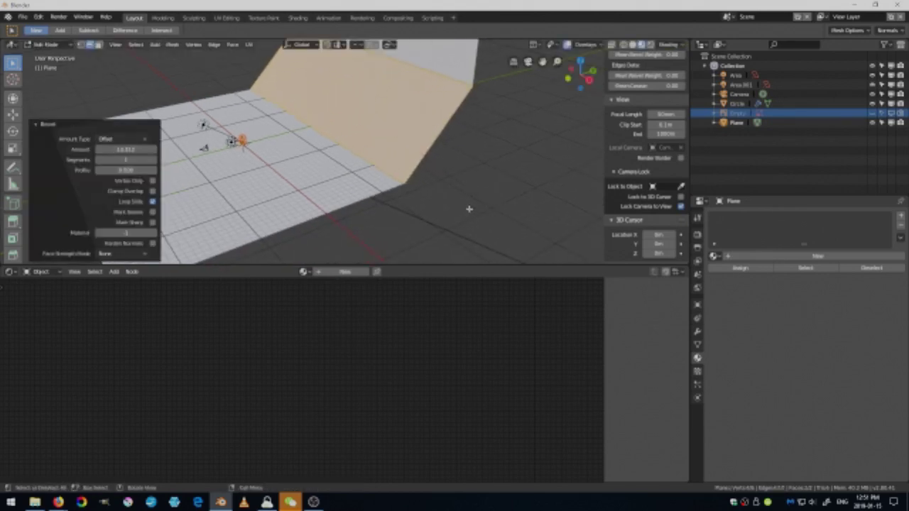
{"action": "left_click", "coordinate": [127, 160]}
{"action": "type", "text": "8"}
{"action": "key", "text": "Return"}
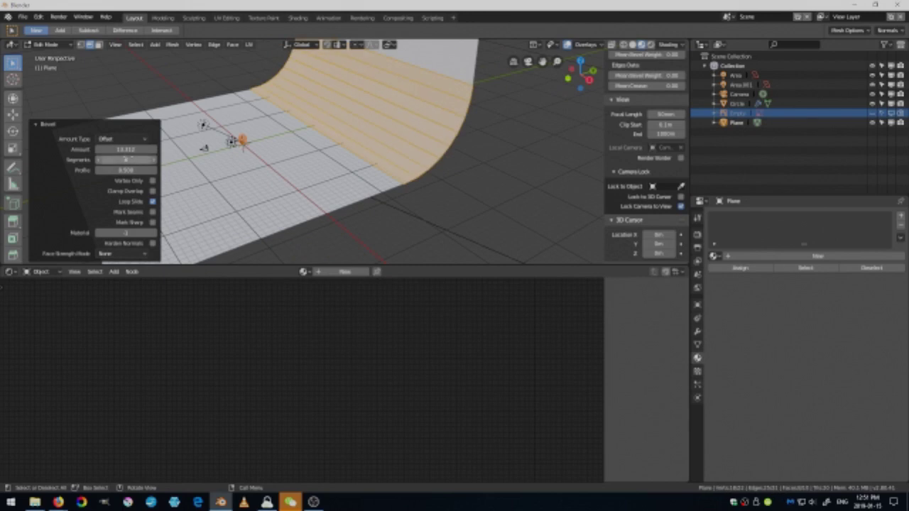
Leave Edit Mode, shade the backdrop smooth and look through the camera
{"action": "middle_click_drag", "start_coordinate": [298, 186], "coordinate": [320, 195]}
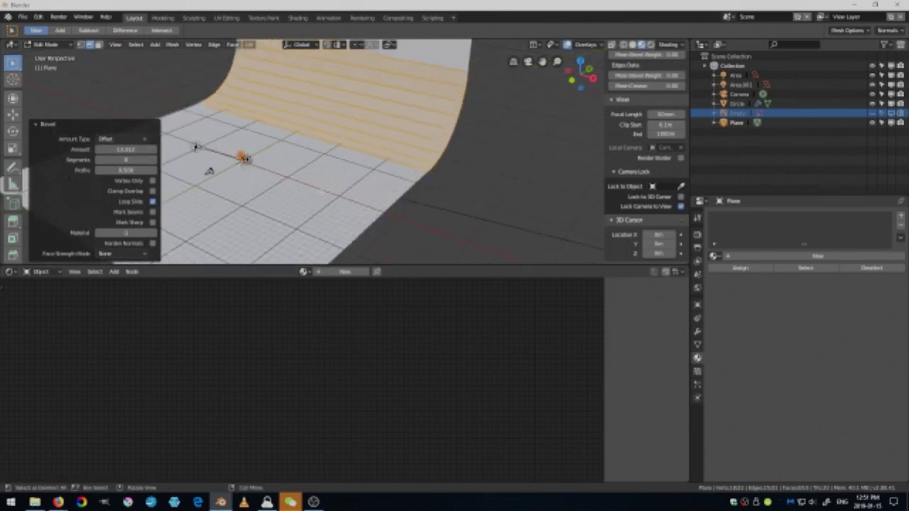
{"action": "key", "text": "Tab"}
{"action": "left_click", "coordinate": [144, 45]}
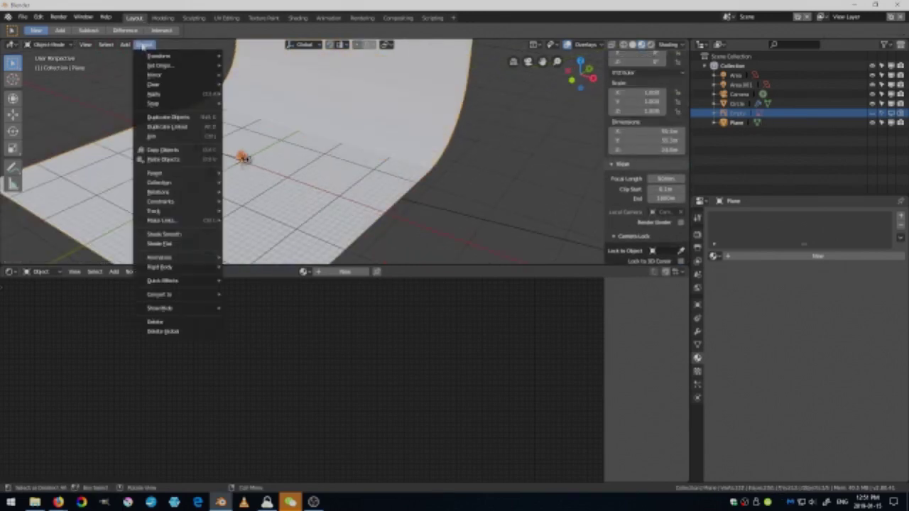
{"action": "left_click", "coordinate": [160, 235]}
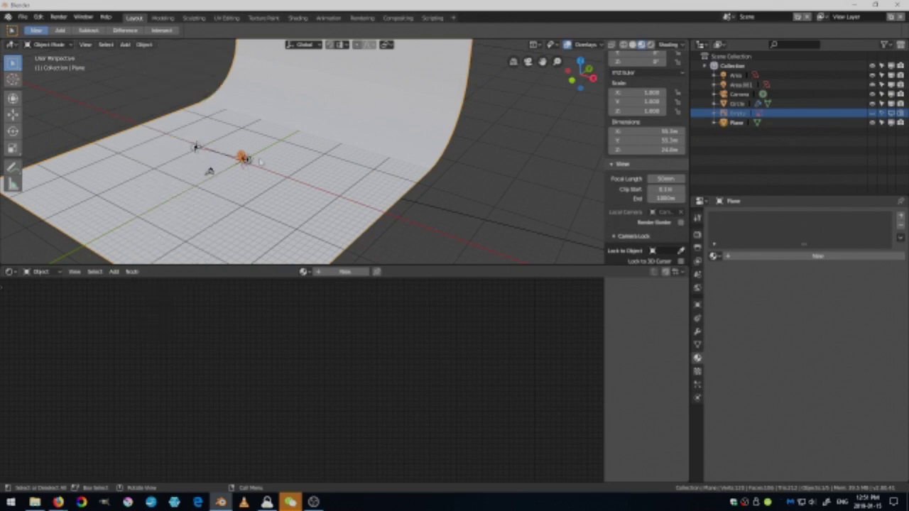
{"action": "key", "text": "KP_0"}
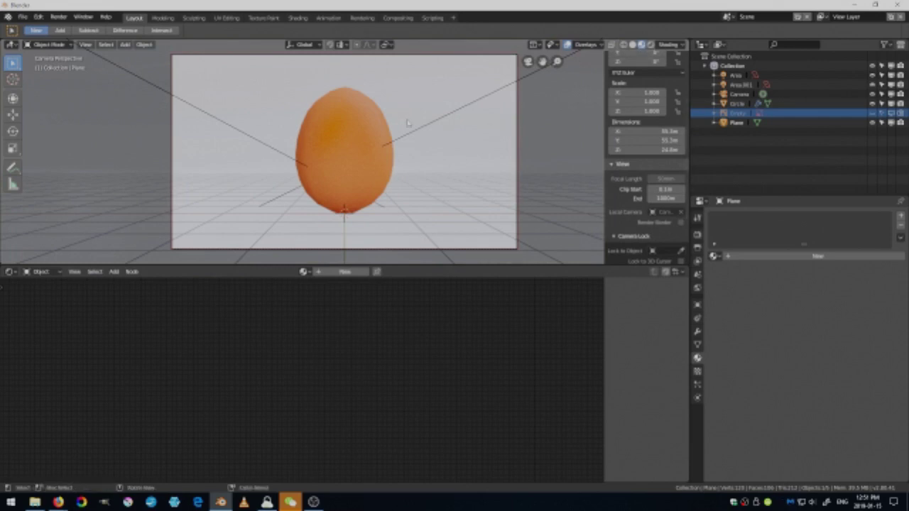
Save the scene as egg.blend in the egg folder on the Desktop
{"action": "key", "text": "ctrl+s"}
{"action": "left_click", "coordinate": [29, 139]}
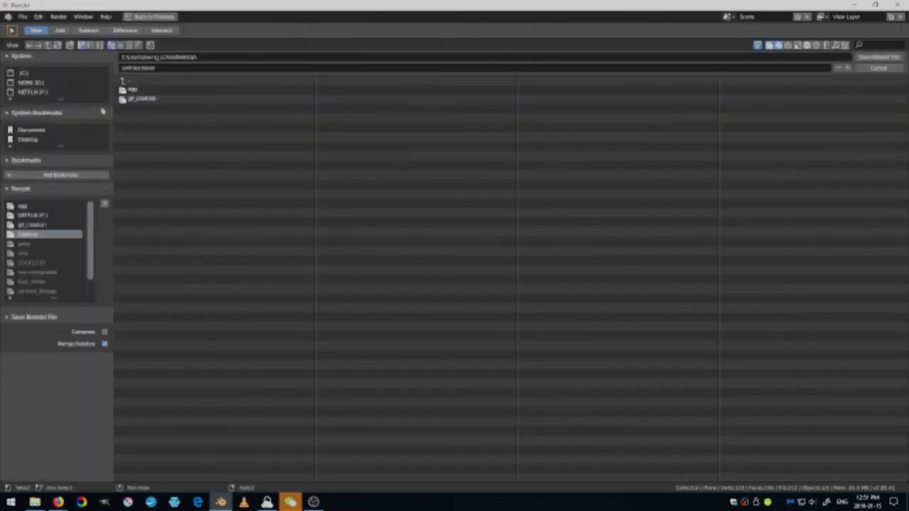
{"action": "double_click", "coordinate": [131, 90]}
{"action": "left_click", "coordinate": [142, 68]}
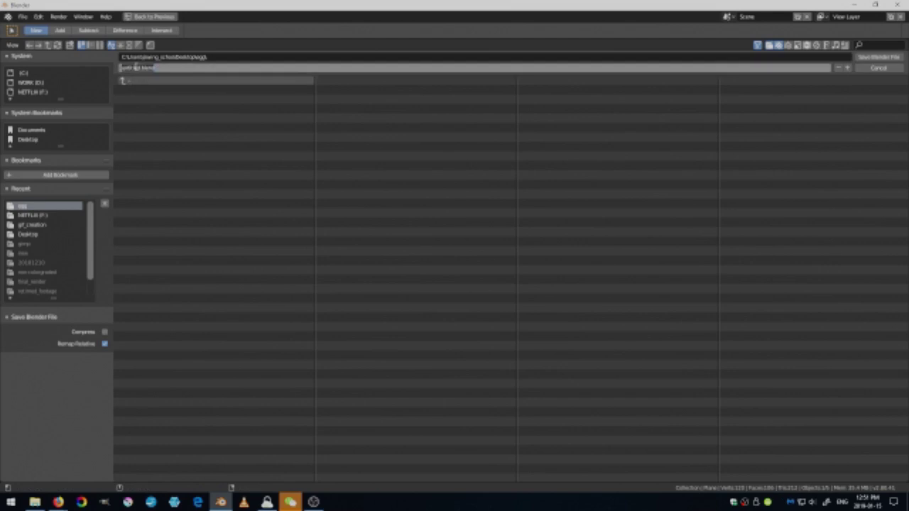
{"action": "type", "text": "subtitle"}
{"action": "left_click", "coordinate": [875, 58]}
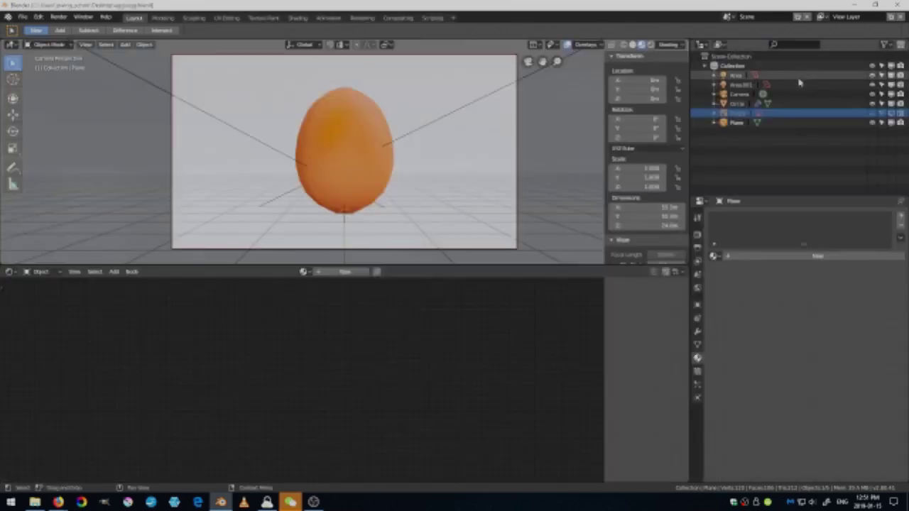
Switch the viewport to rendered shading and set the Area.001 light's energy to 5
{"action": "left_click", "coordinate": [649, 45]}
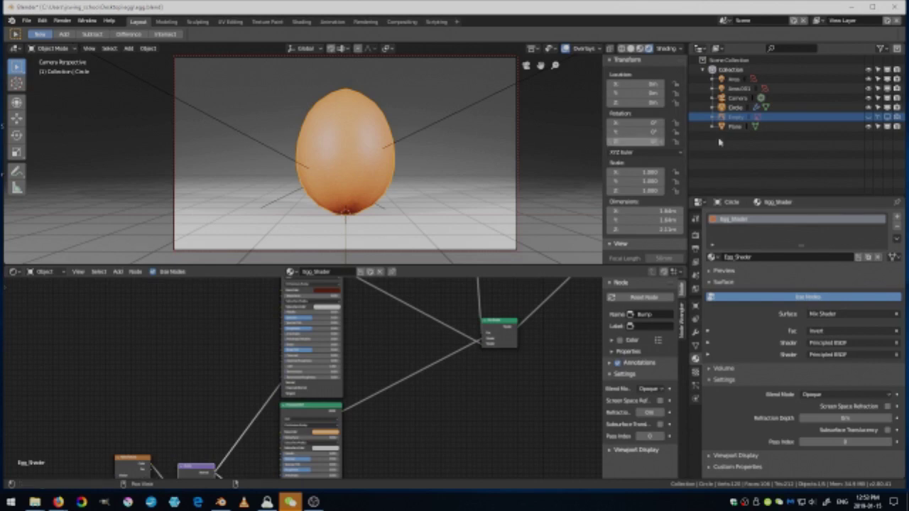
{"action": "left_click", "coordinate": [743, 89]}
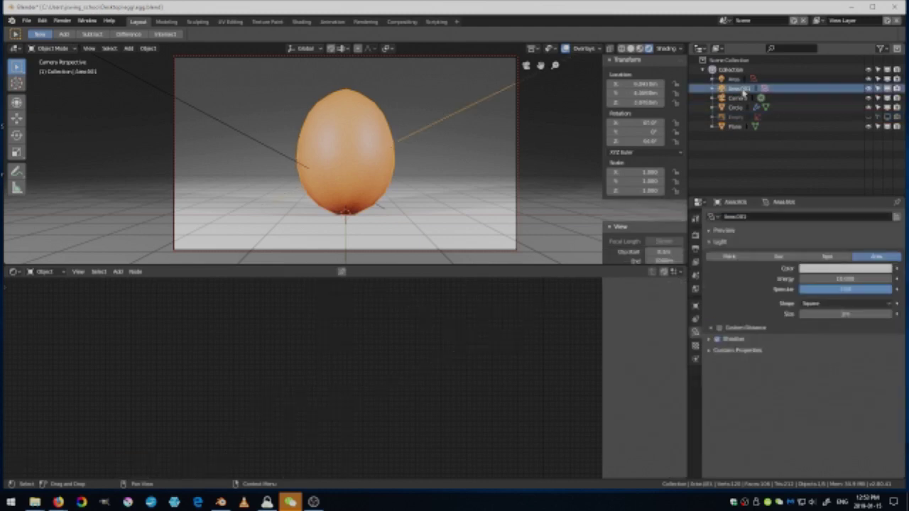
{"action": "left_click", "coordinate": [838, 279]}
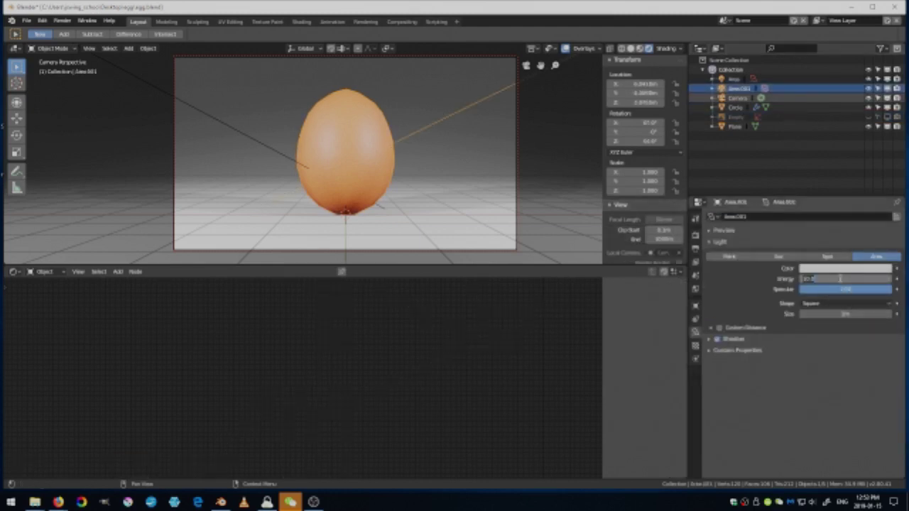
{"action": "key", "text": "Return"}
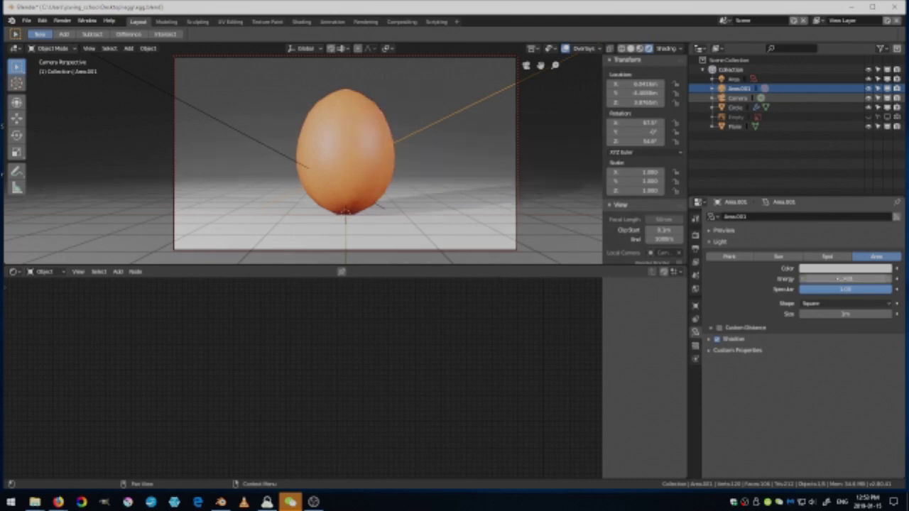
Set the Area light's energy to 20 and its size to 5 m
{"action": "left_click", "coordinate": [734, 79]}
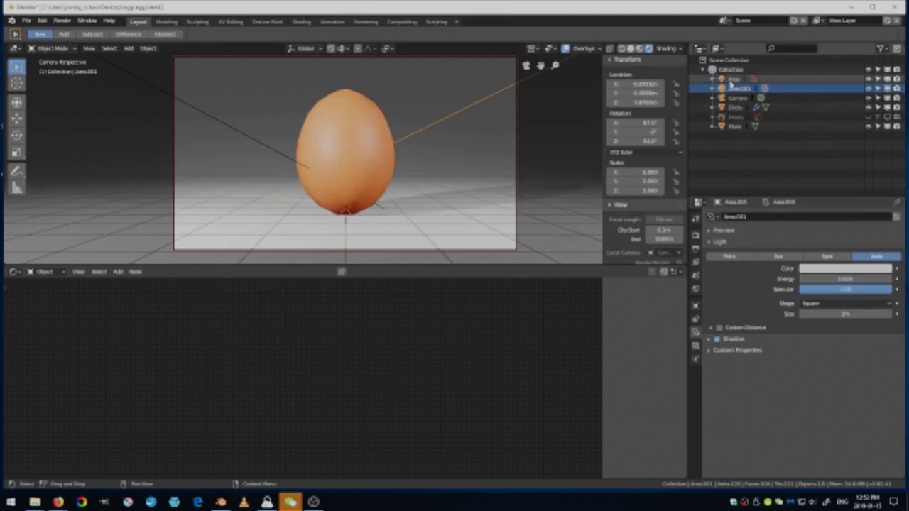
{"action": "left_click", "coordinate": [832, 278]}
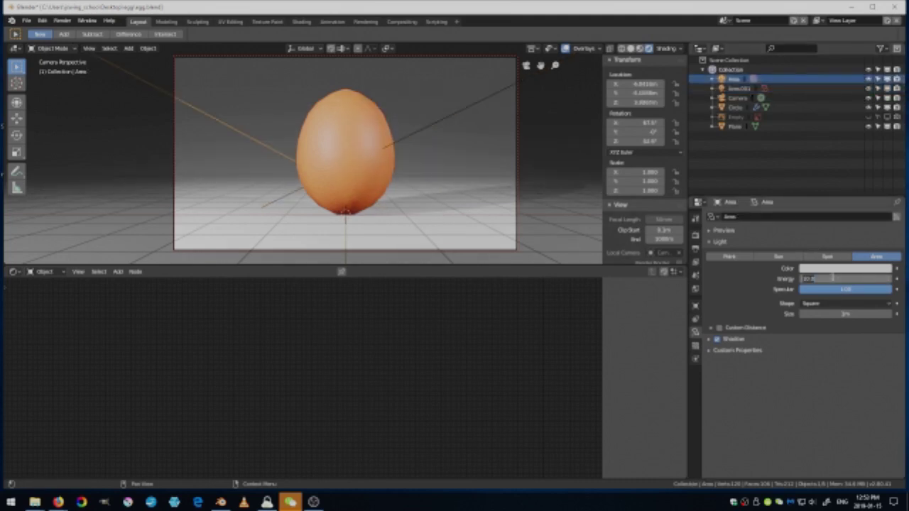
{"action": "type", "text": "1000"}
{"action": "key", "text": "Return"}
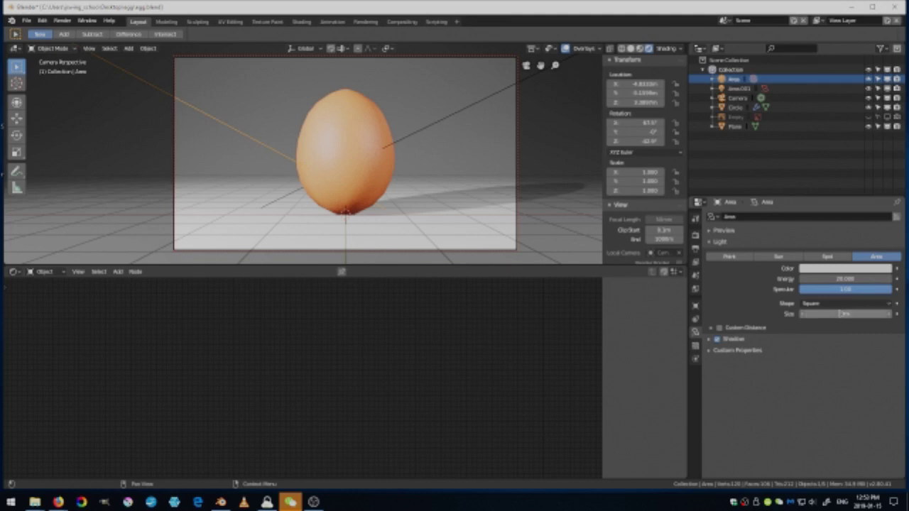
{"action": "left_click", "coordinate": [844, 313]}
{"action": "key", "text": "Return"}
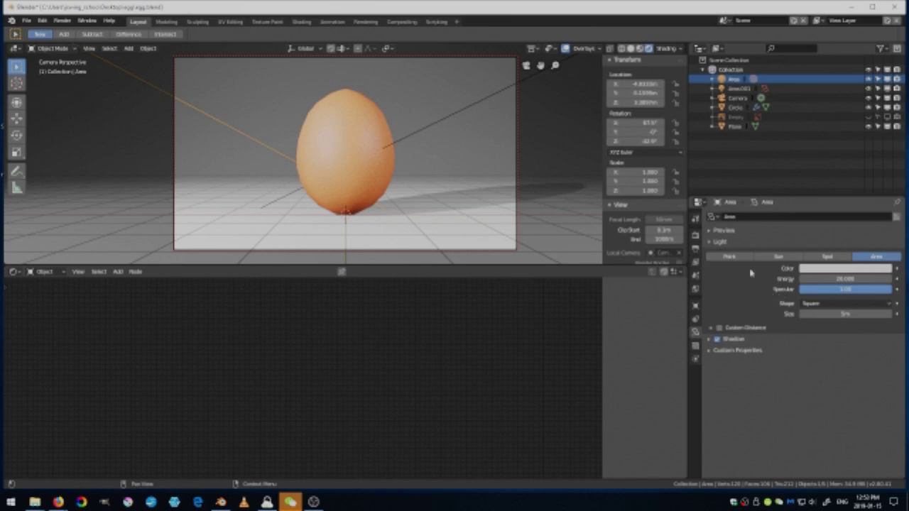
Set the Area.001 light's size to 5 m
{"action": "left_click", "coordinate": [738, 88]}
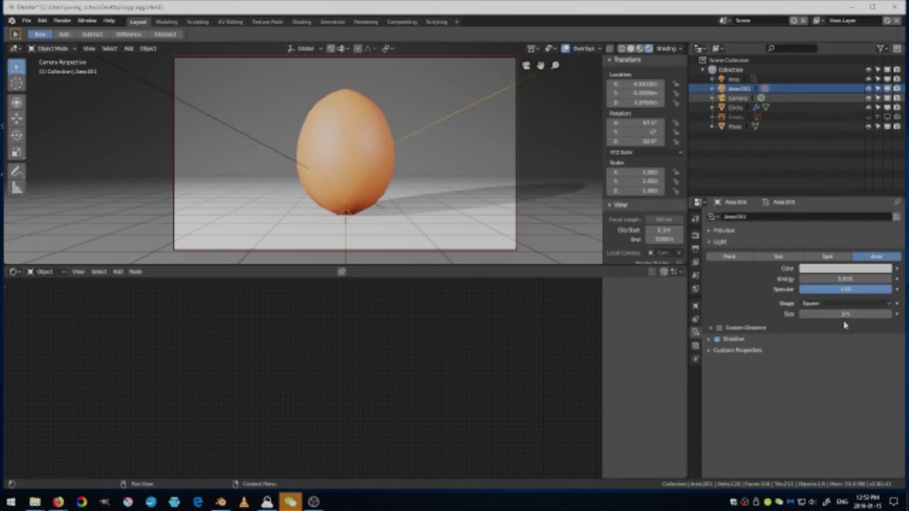
{"action": "left_click", "coordinate": [839, 313]}
{"action": "key", "text": "Return"}
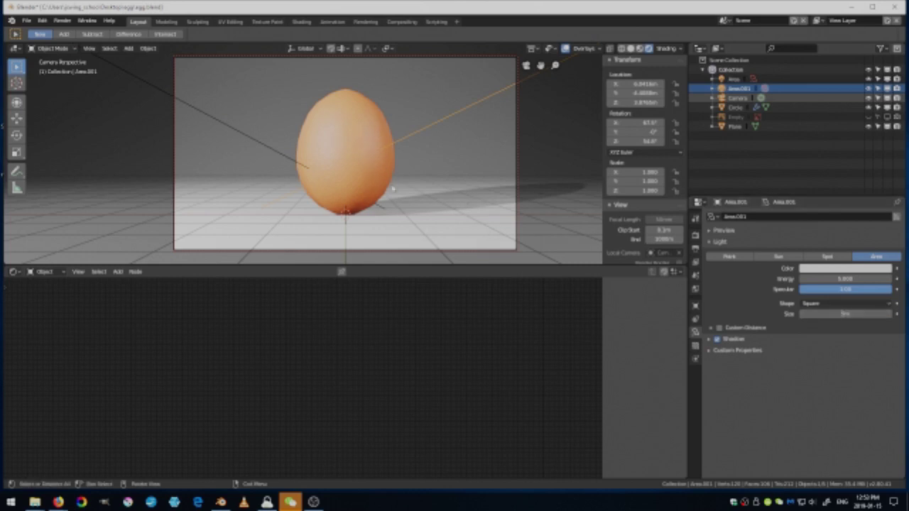
Brighten the world background colour to near white
{"action": "left_click", "coordinate": [695, 288]}
{"action": "left_click", "coordinate": [834, 282]}
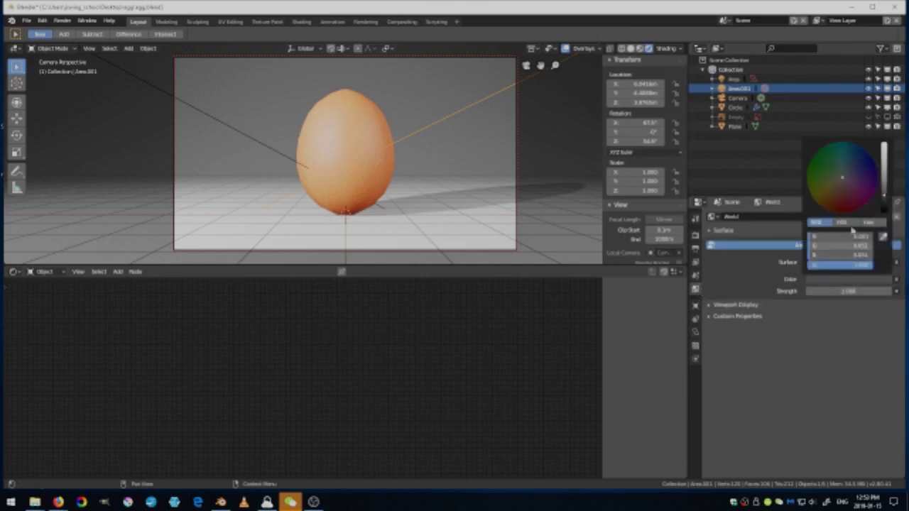
{"action": "left_click", "coordinate": [884, 168]}
{"action": "left_click_drag", "start_coordinate": [884, 168], "coordinate": [884, 142]}
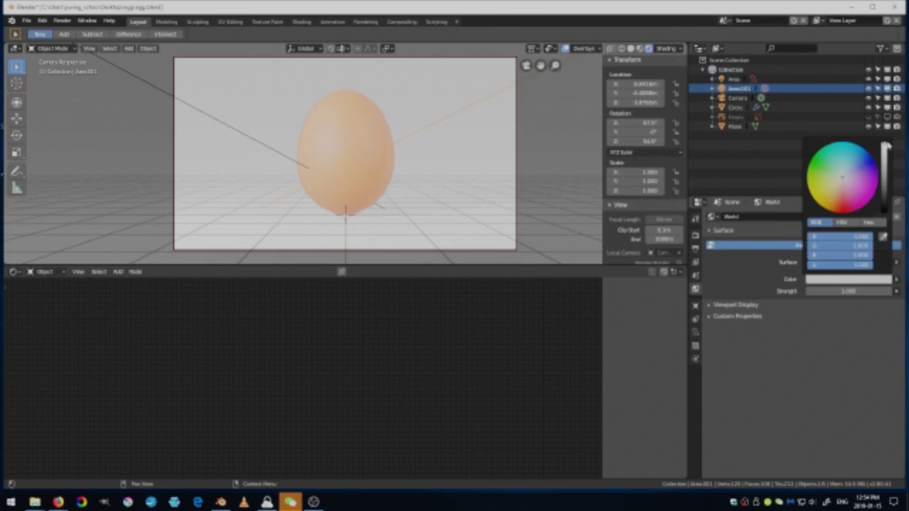
{"action": "mouse_move", "coordinate": [884, 145]}
{"action": "left_mouse_down"}
{"action": "mouse_move", "coordinate": [884, 165]}
{"action": "mouse_move", "coordinate": [884, 147]}
{"action": "left_mouse_up"}
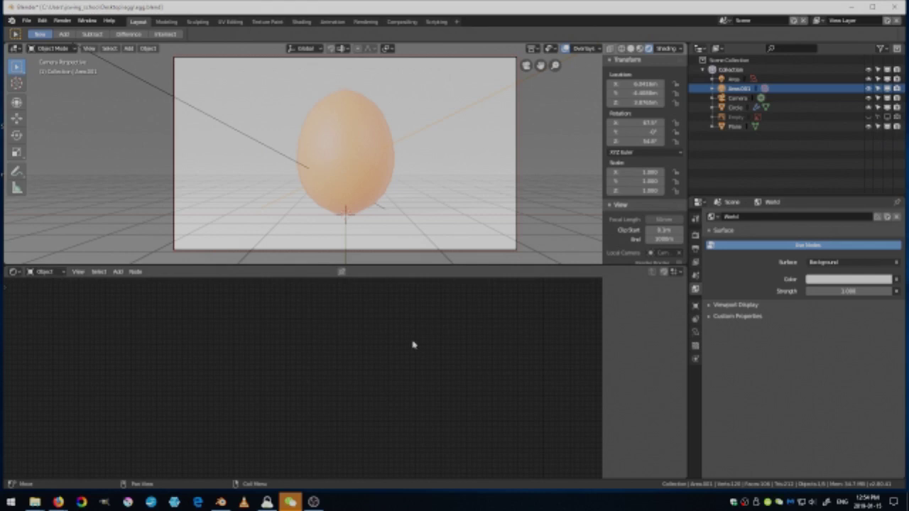
{"action": "key", "text": "KP_7"}
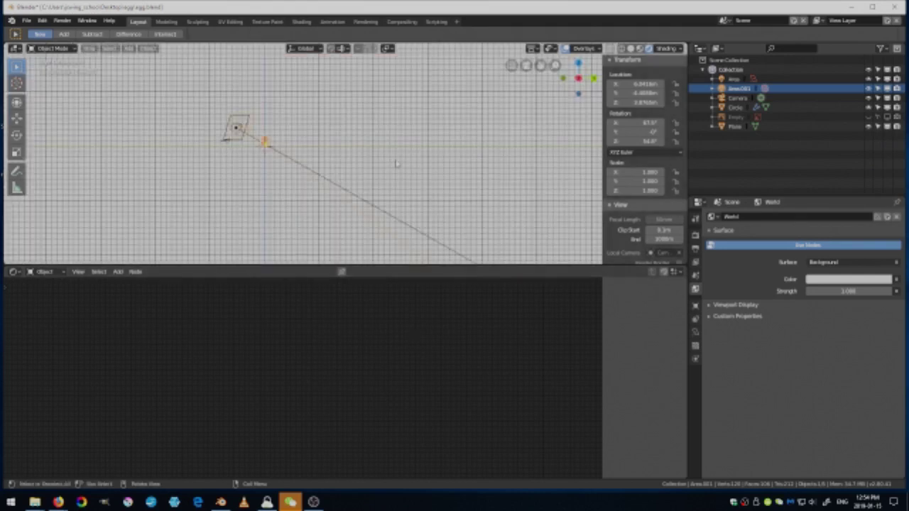
Move the curved backdrop plane about -8.07 m along the Y axis and return to the camera view
{"action": "scroll", "coordinate": [396, 164], "scroll_direction": "down", "scroll_amount": 2}
{"action": "middle_click_drag", "start_coordinate": [375, 163], "coordinate": [361, 143]}
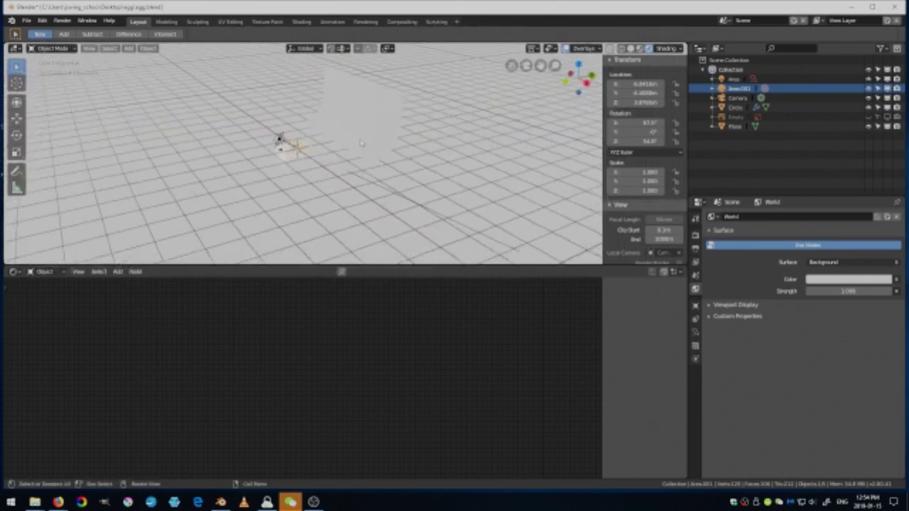
{"action": "left_click", "coordinate": [361, 143]}
{"action": "scroll", "coordinate": [373, 163], "scroll_direction": "up", "scroll_amount": 4}
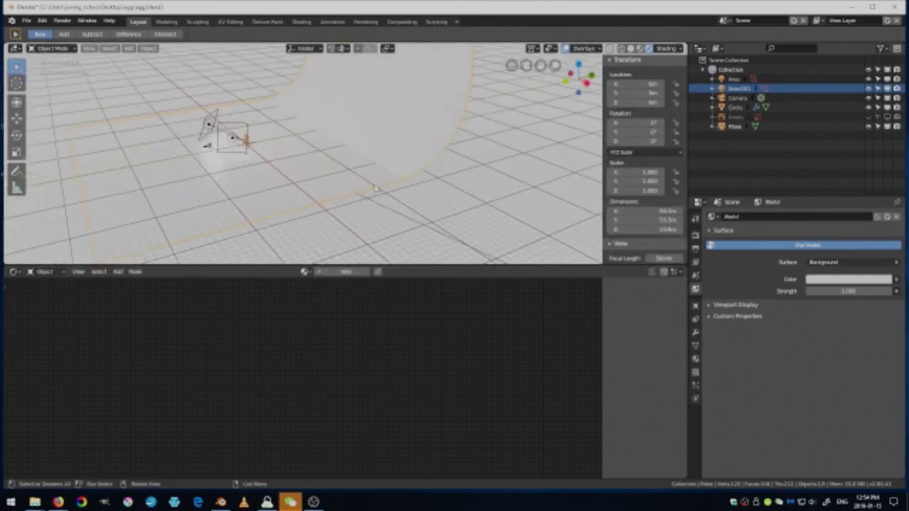
{"action": "middle_click_drag", "start_coordinate": [375, 188], "coordinate": [376, 169]}
{"action": "key", "text": "g"}
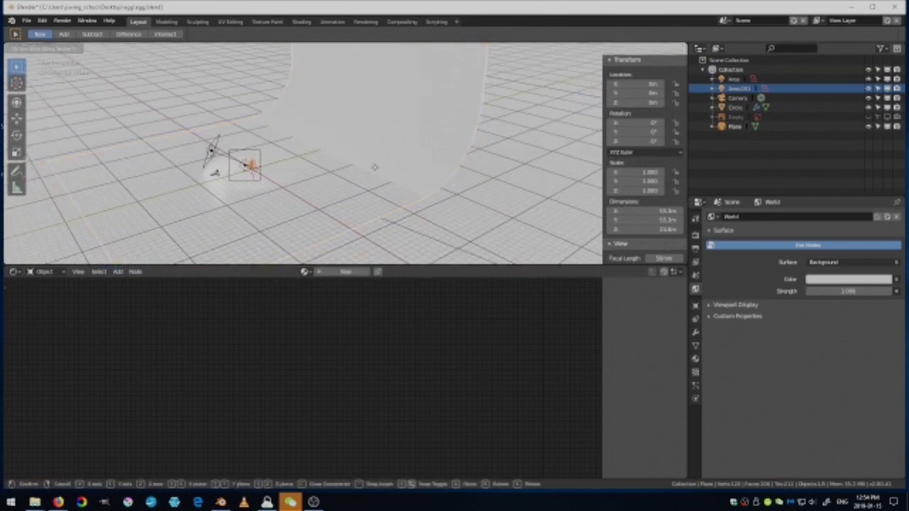
{"action": "key", "text": "y"}
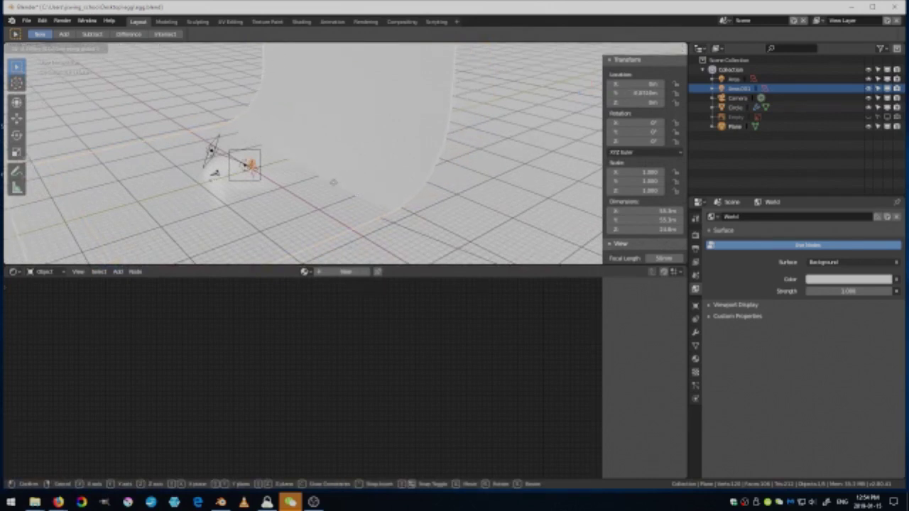
{"action": "left_click", "coordinate": [333, 181]}
{"action": "key", "text": "KP_0"}
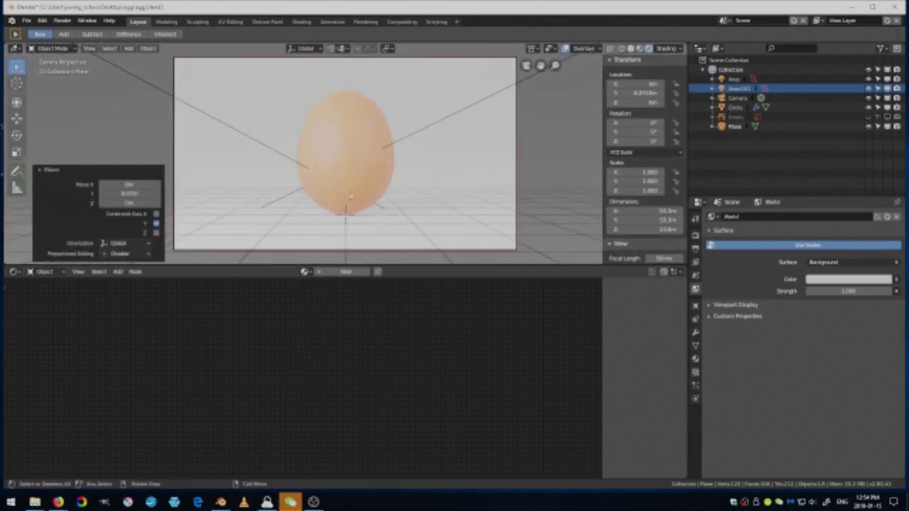
Darken the world background colour slightly and switch the viewport to LookDev shading
{"action": "left_click", "coordinate": [841, 280]}
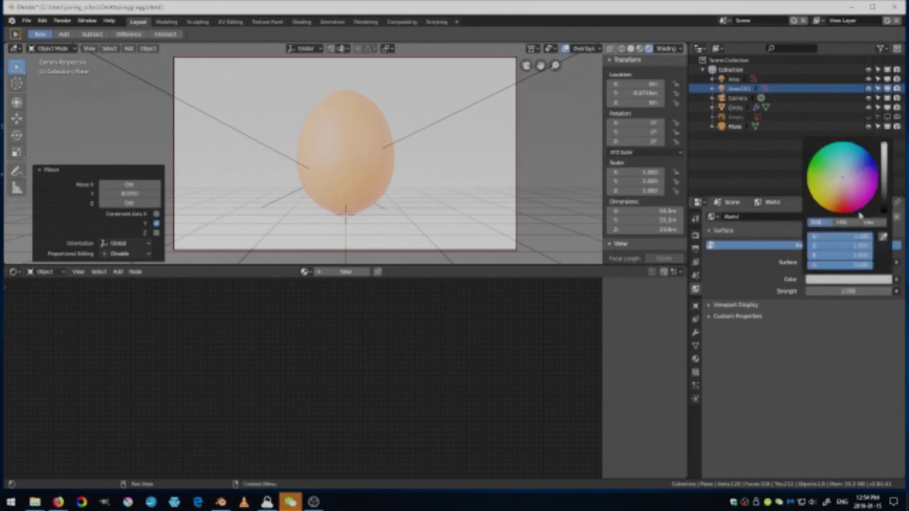
{"action": "left_click_drag", "start_coordinate": [884, 146], "coordinate": [883, 155]}
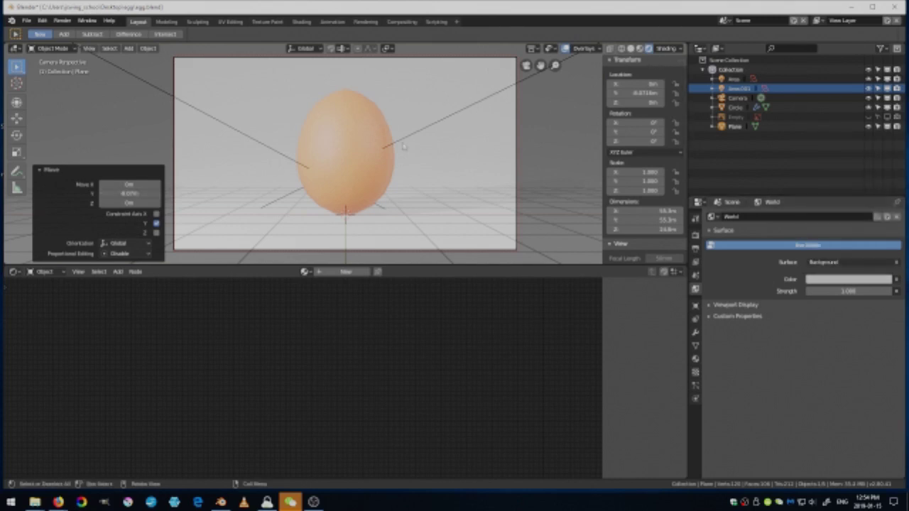
{"action": "left_click", "coordinate": [639, 48]}
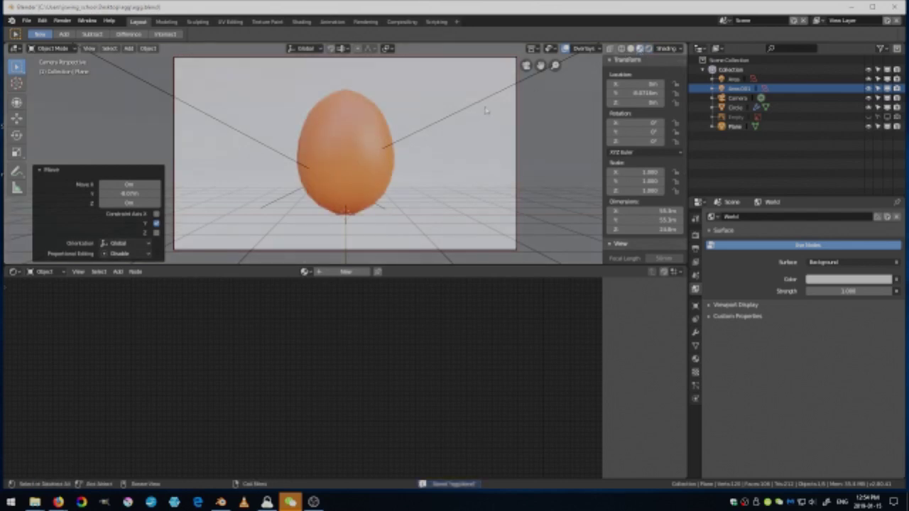
Render a still image of the egg scene through the camera
{"action": "left_click", "coordinate": [88, 21]}
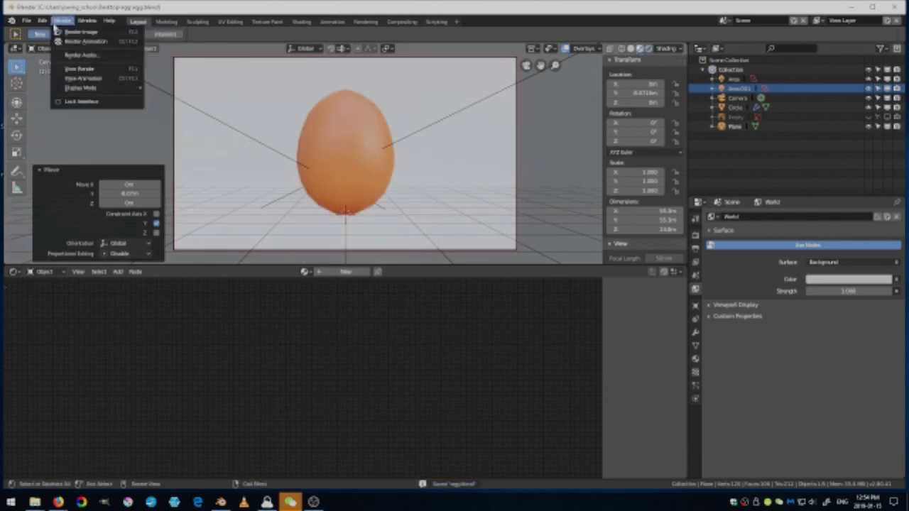
{"action": "left_click", "coordinate": [68, 34]}
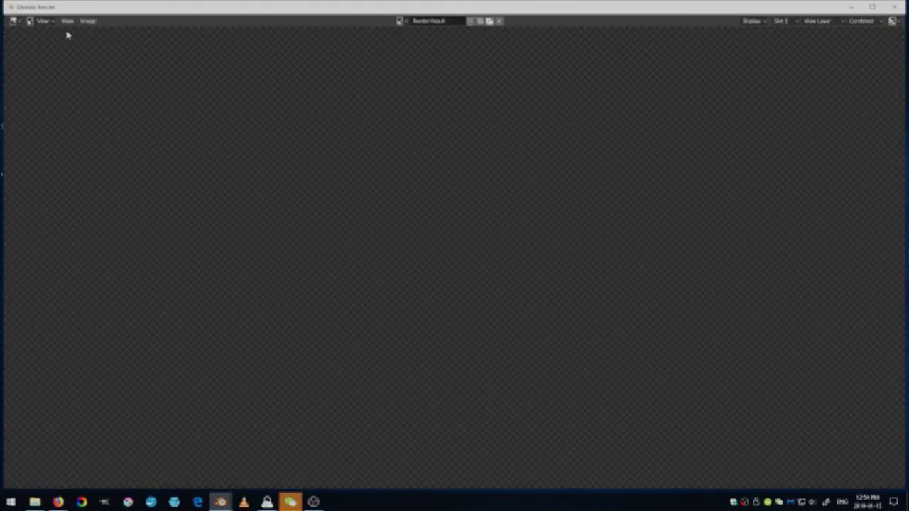
{"action": "left_click", "coordinate": [896, 6]}
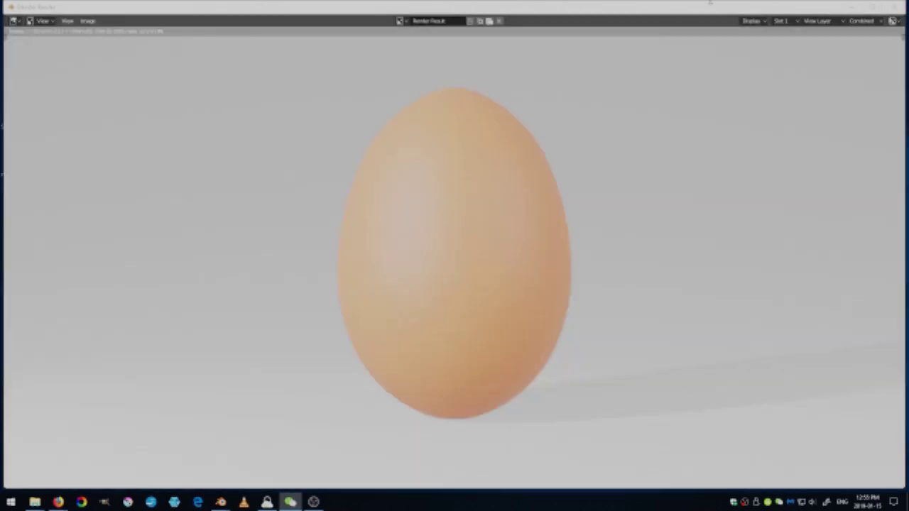
Examine the egg's surface, its shadow and the backdrop in the rendered image, and close the render window
{"action": "left_click", "coordinate": [650, 9]}
{"action": "scroll", "coordinate": [527, 199], "scroll_direction": "down", "scroll_amount": 2}
{"action": "scroll", "coordinate": [527, 201], "scroll_direction": "up", "scroll_amount": 2}
{"action": "scroll", "coordinate": [526, 201], "scroll_direction": "down", "scroll_amount": 1}
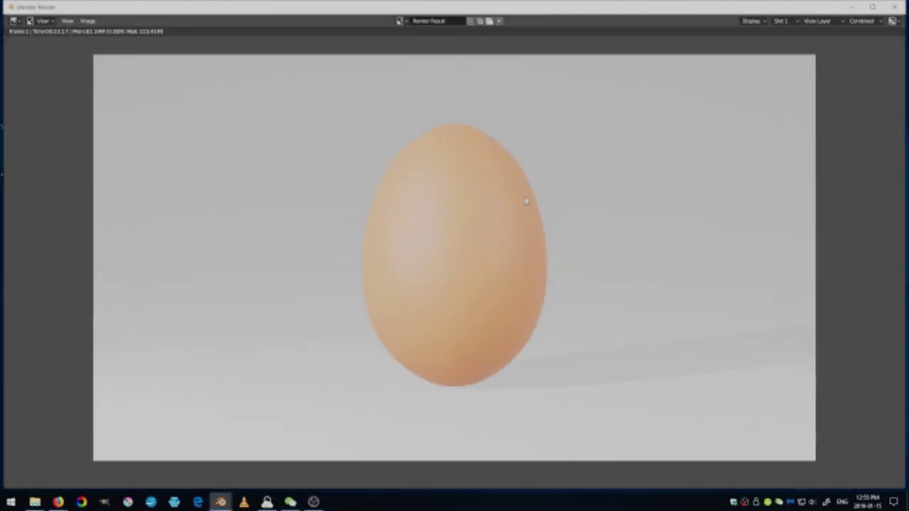
{"action": "scroll", "coordinate": [467, 317], "scroll_direction": "up", "scroll_amount": 2}
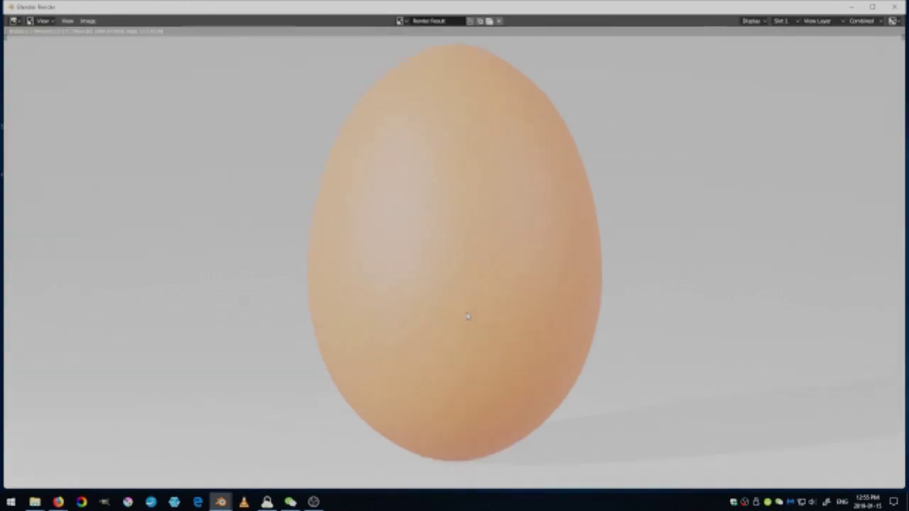
{"action": "scroll", "coordinate": [467, 317], "scroll_direction": "down", "scroll_amount": 2}
{"action": "scroll", "coordinate": [467, 317], "scroll_direction": "up", "scroll_amount": 1}
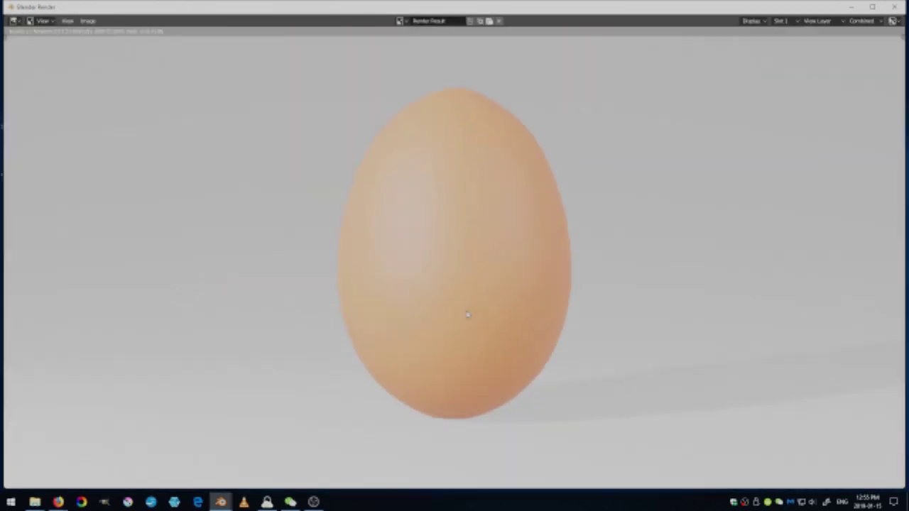
{"action": "scroll", "coordinate": [467, 317], "scroll_direction": "down", "scroll_amount": 1}
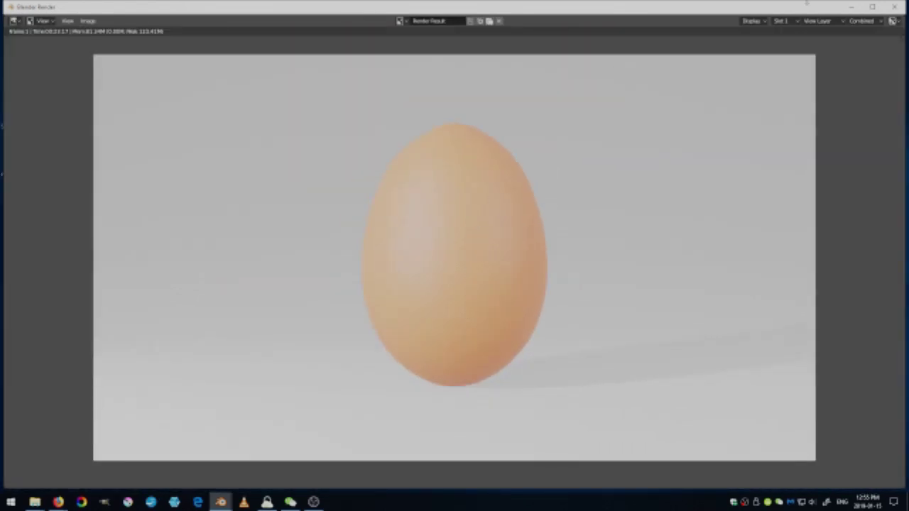
{"action": "left_click", "coordinate": [896, 7]}
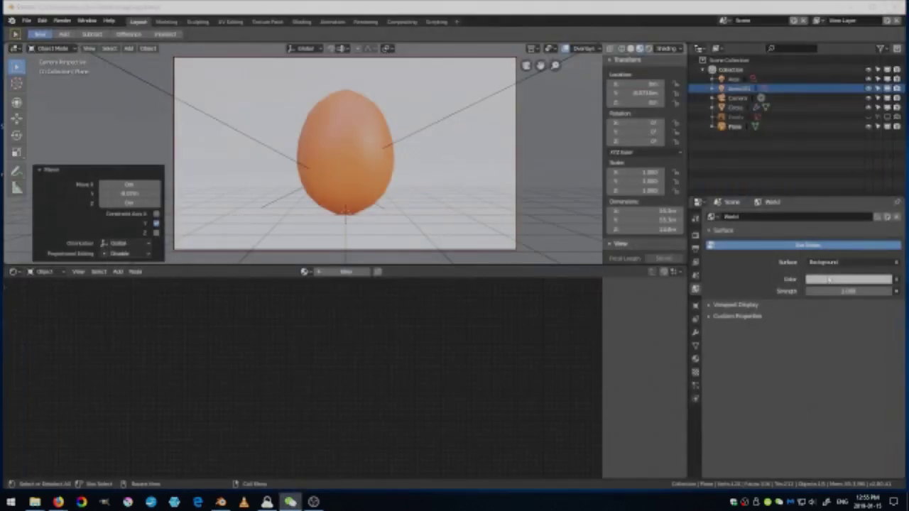
Darken the world background to a neutral grey with red, green and blue all set to 0.25
{"action": "left_click", "coordinate": [828, 280]}
{"action": "left_click_drag", "start_coordinate": [884, 158], "coordinate": [884, 173]}
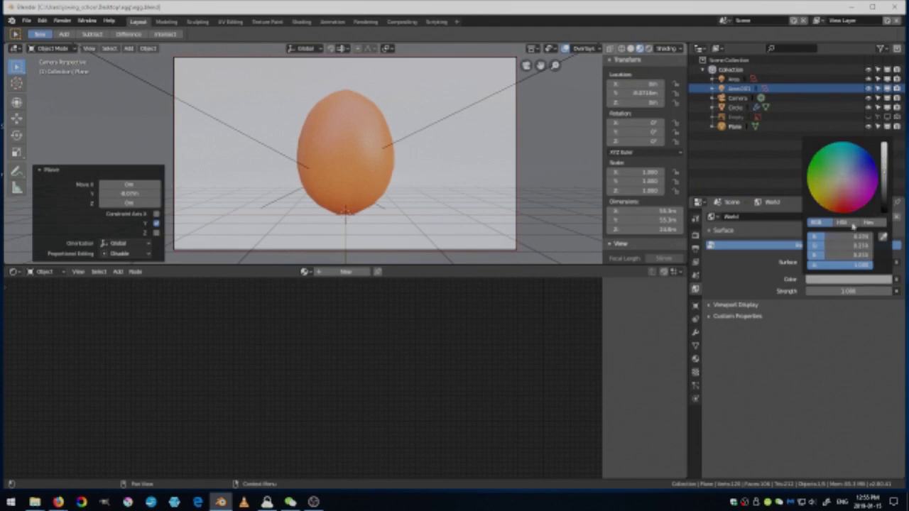
{"action": "left_click_drag", "start_coordinate": [845, 236], "coordinate": [845, 255]}
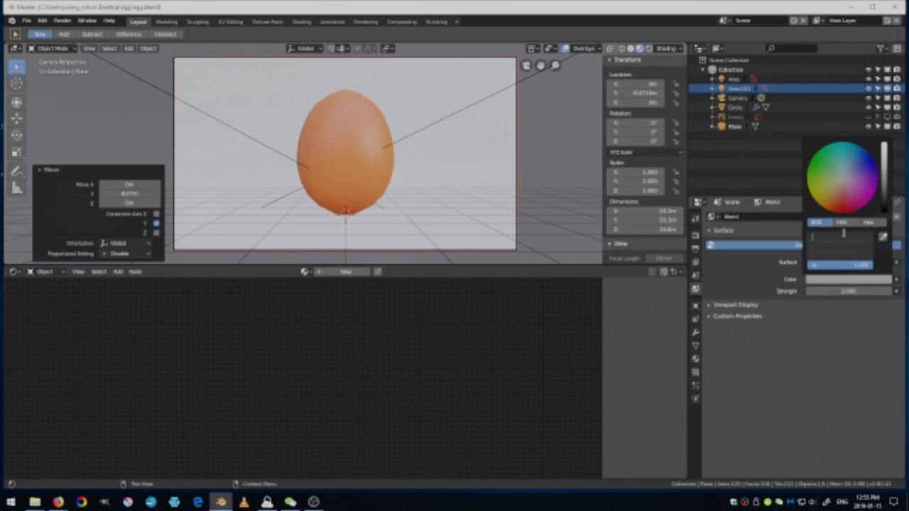
{"action": "type", "text": "25"}
{"action": "key", "text": "Return"}
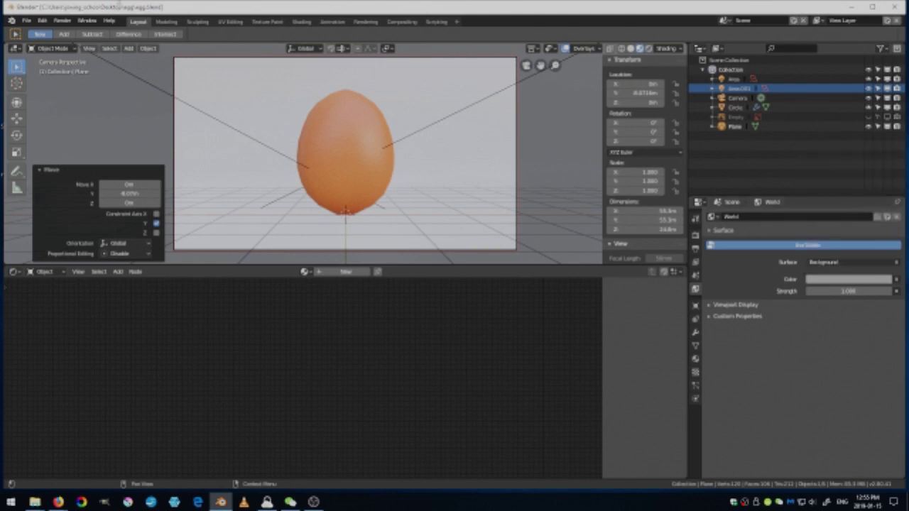
Render the image again to check the darker world background, and close the render window
{"action": "left_click", "coordinate": [62, 21]}
{"action": "left_click", "coordinate": [68, 32]}
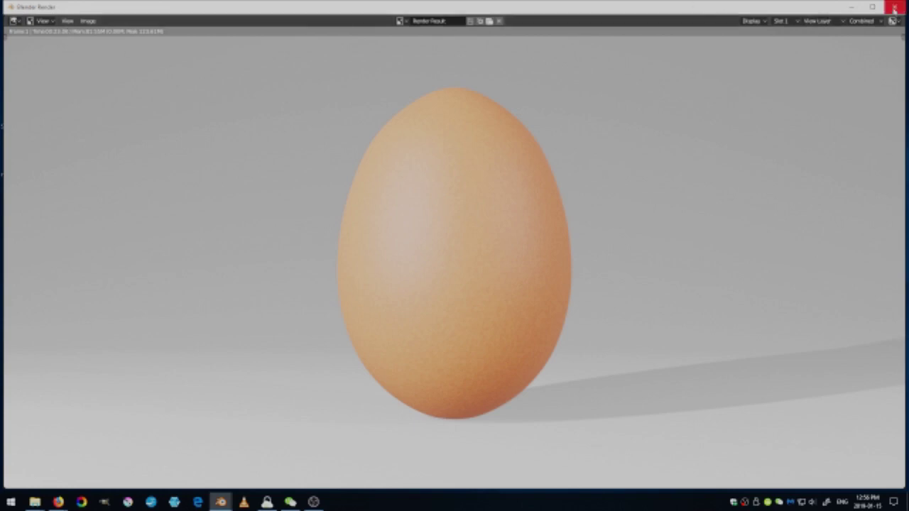
{"action": "left_click", "coordinate": [894, 7]}
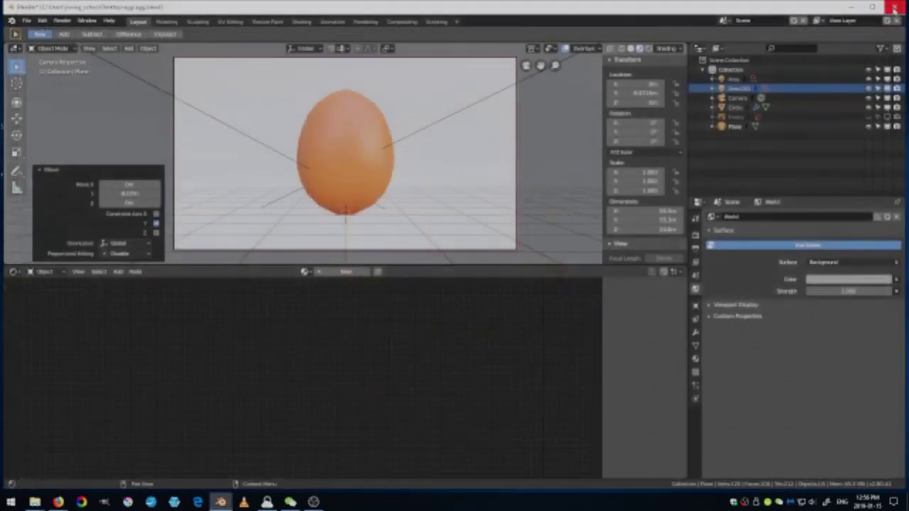
Turn on contact shadows in the Area light's shadow settings
{"action": "left_click", "coordinate": [734, 80]}
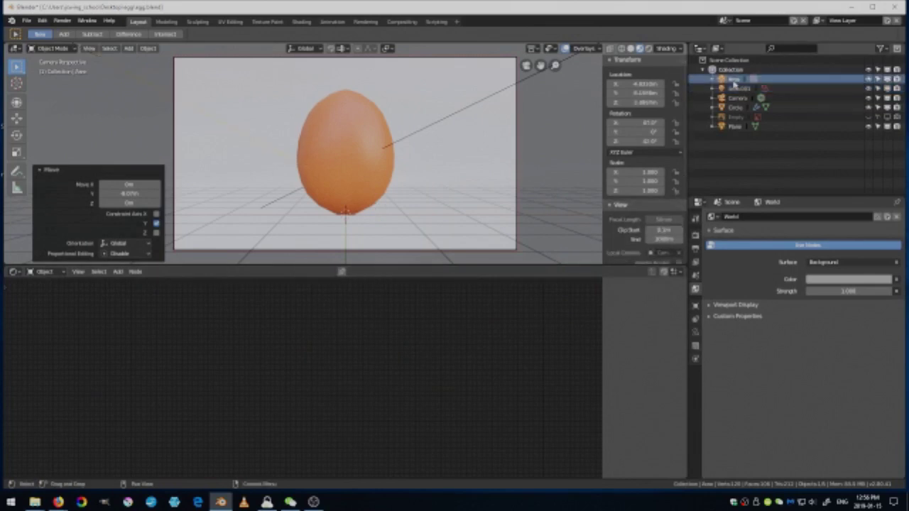
{"action": "left_click", "coordinate": [722, 305]}
{"action": "left_click", "coordinate": [722, 305]}
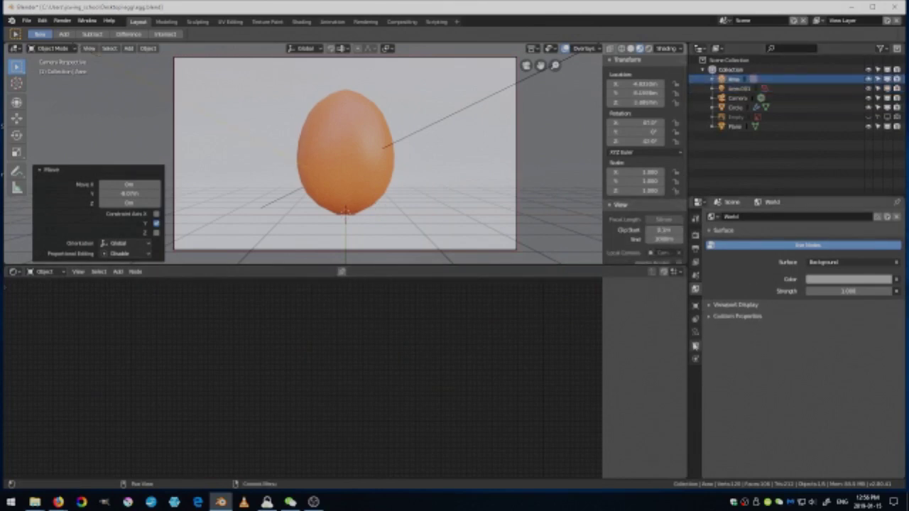
{"action": "left_click", "coordinate": [695, 331]}
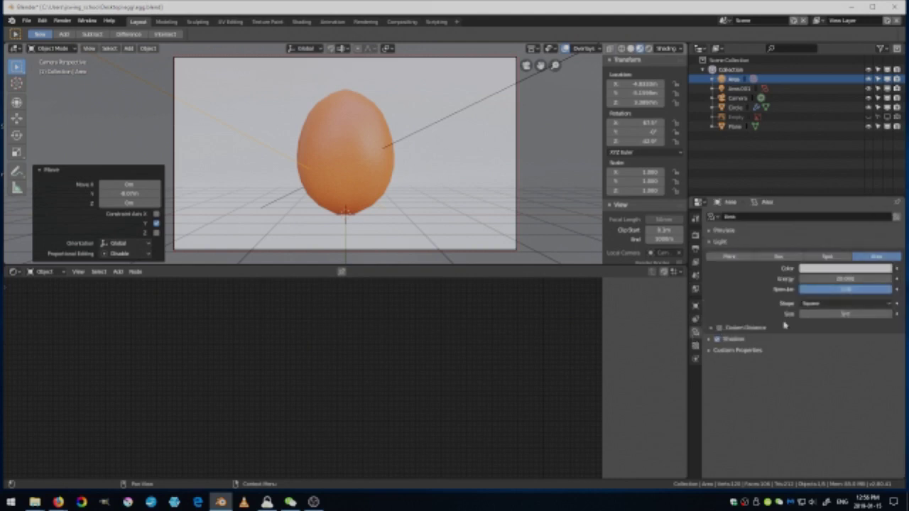
{"action": "left_click", "coordinate": [747, 342]}
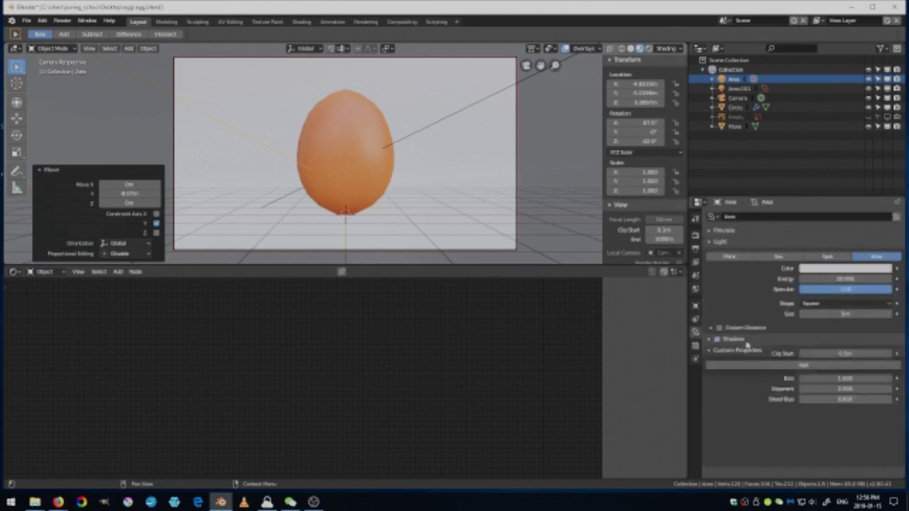
{"action": "scroll", "coordinate": [741, 388], "scroll_direction": "down", "scroll_amount": 1}
{"action": "left_click", "coordinate": [719, 395]}
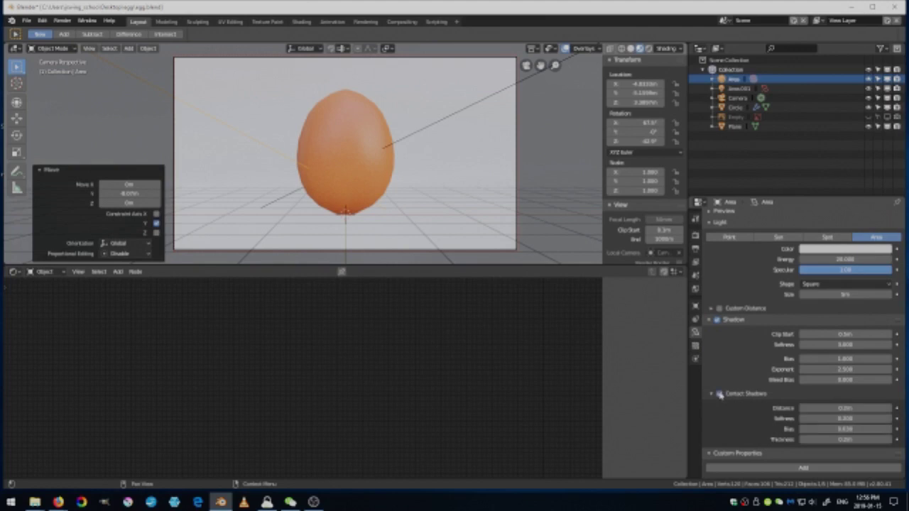
Turn on contact shadows for the Area.001 light and edit their softness
{"action": "left_click", "coordinate": [738, 88]}
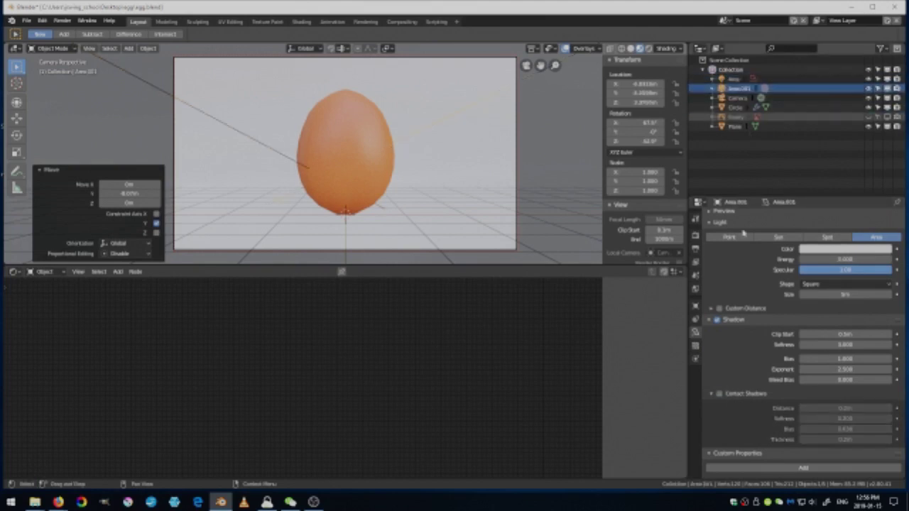
{"action": "left_click", "coordinate": [719, 394]}
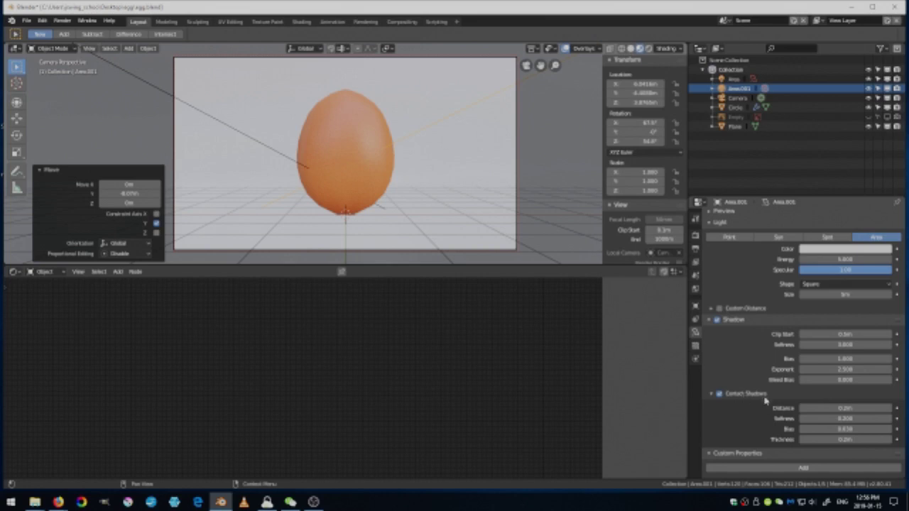
{"action": "left_click_drag", "start_coordinate": [845, 418], "coordinate": [873, 418]}
{"action": "left_click", "coordinate": [845, 419]}
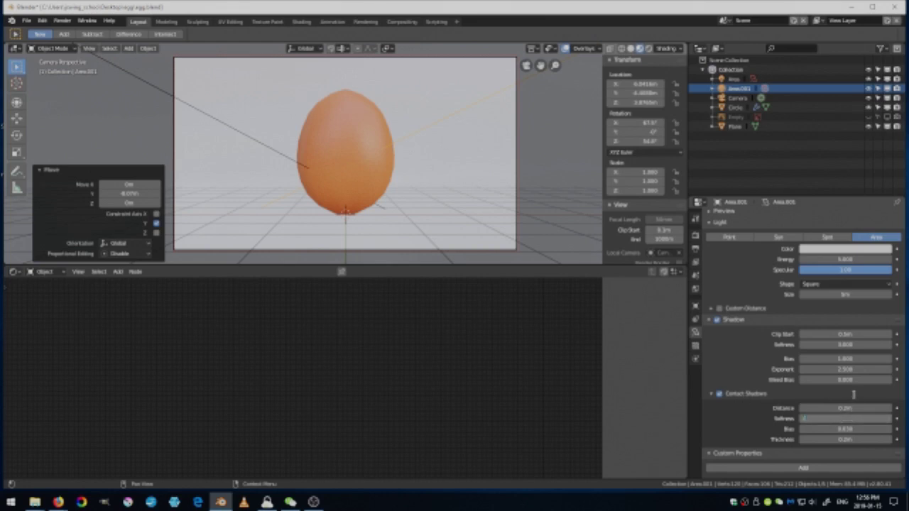
{"action": "key", "text": "Return"}
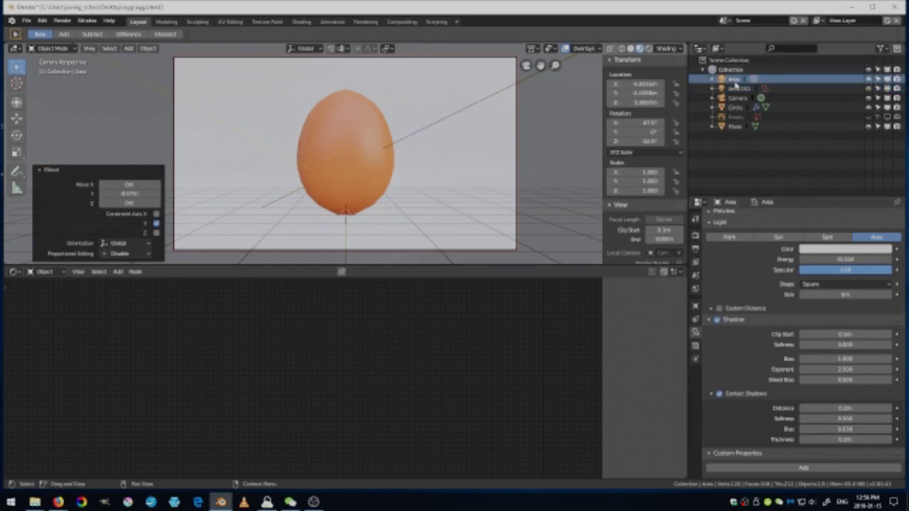
Edit the contact shadow distance of the Area light
{"action": "left_click", "coordinate": [734, 79]}
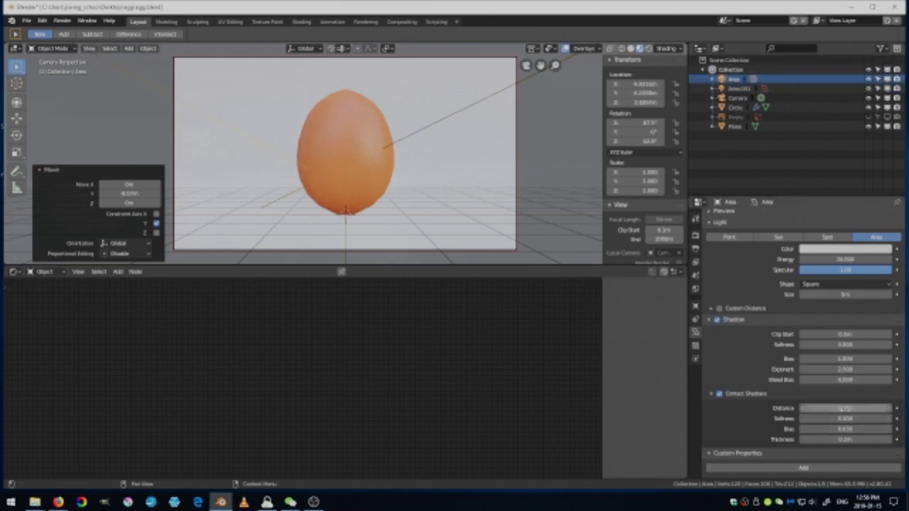
{"action": "left_click", "coordinate": [844, 408]}
{"action": "key", "text": "Return"}
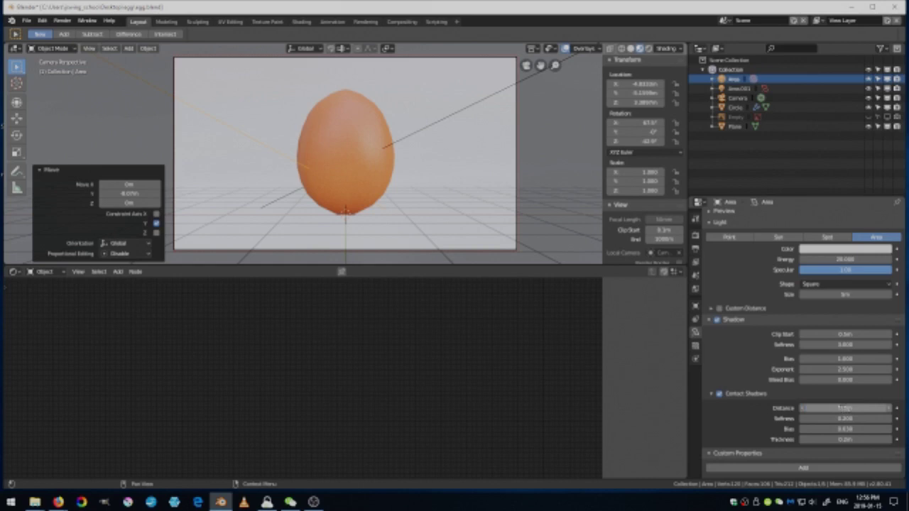